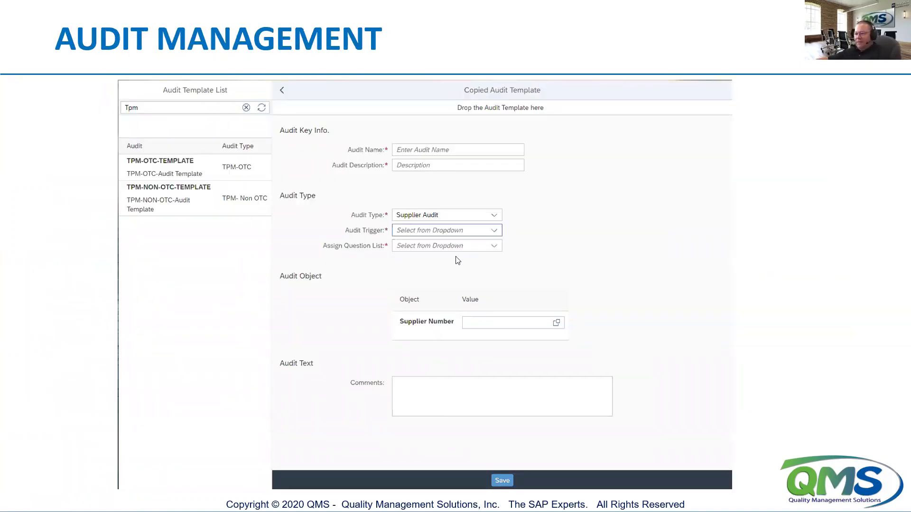
Leave the slide show, switch to Chrome and log on to QMS Applications with the saved credentials.
{"action": "key", "text": "Escape"}
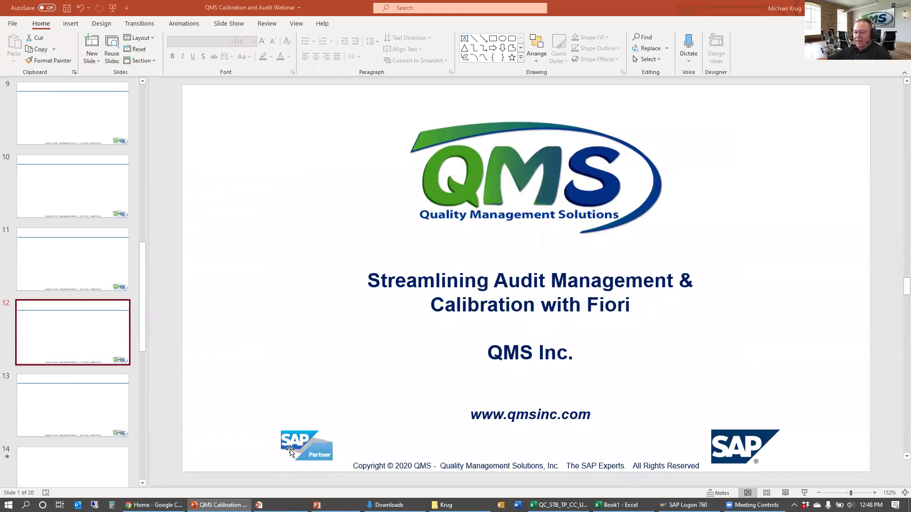
{"action": "right_click", "coordinate": [159, 504]}
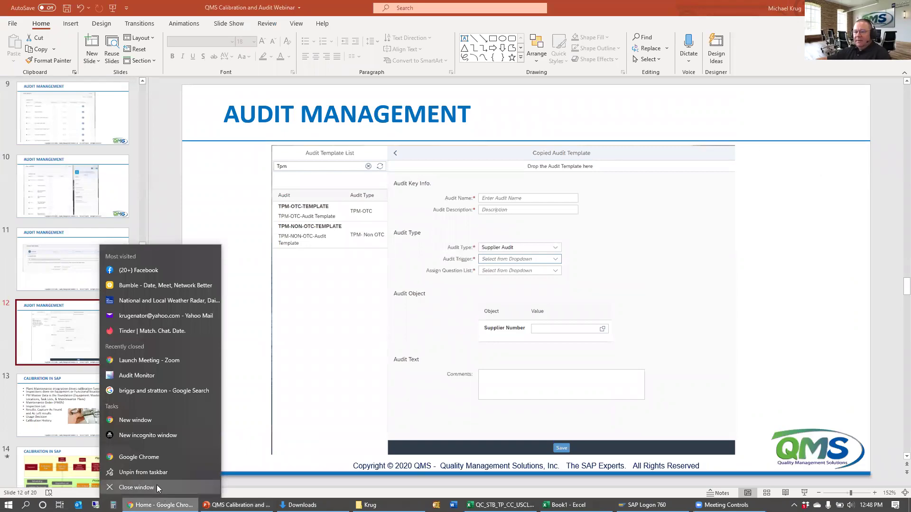
{"action": "left_click", "coordinate": [157, 487]}
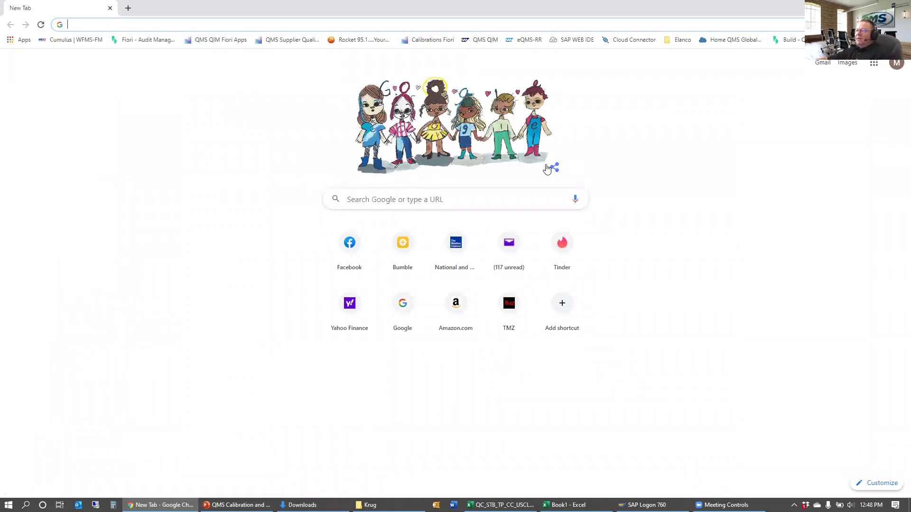
{"action": "left_click", "coordinate": [293, 41]}
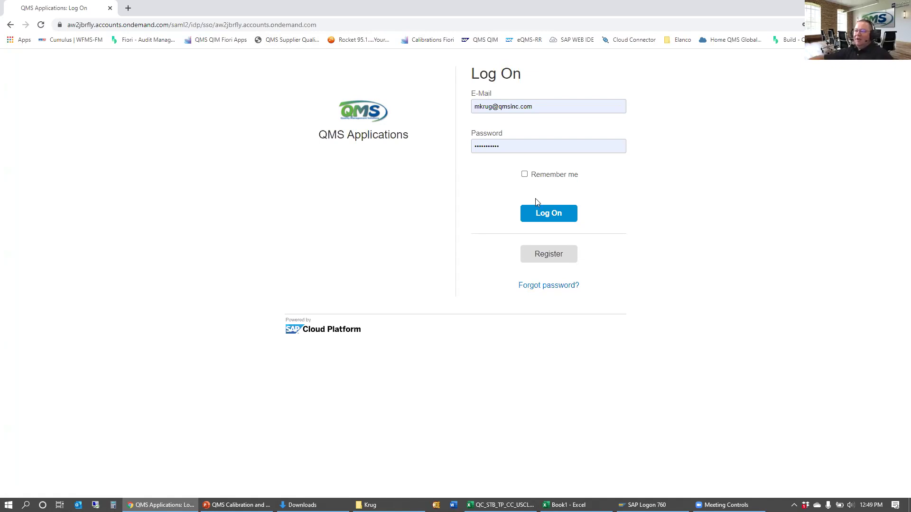
{"action": "left_click", "coordinate": [544, 214]}
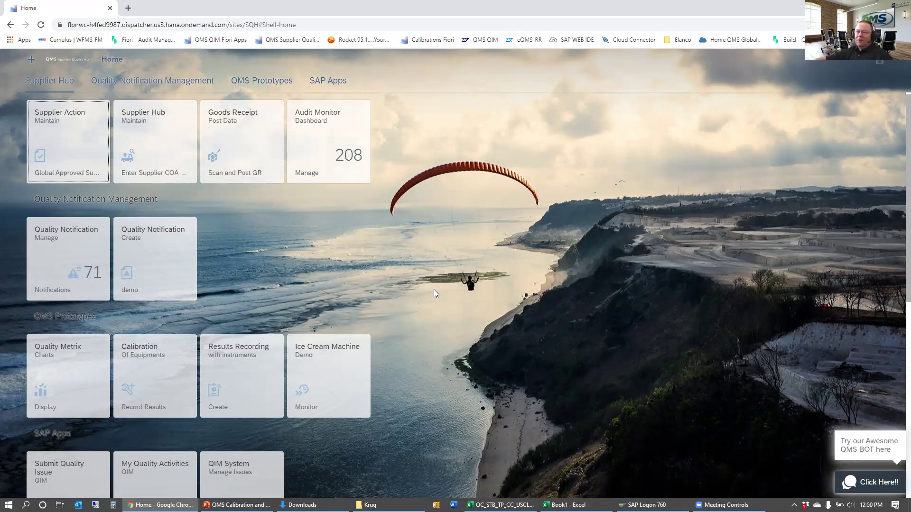
Open the Audit Monitor dashboard and look through the list of all audits.
{"action": "left_click", "coordinate": [337, 155]}
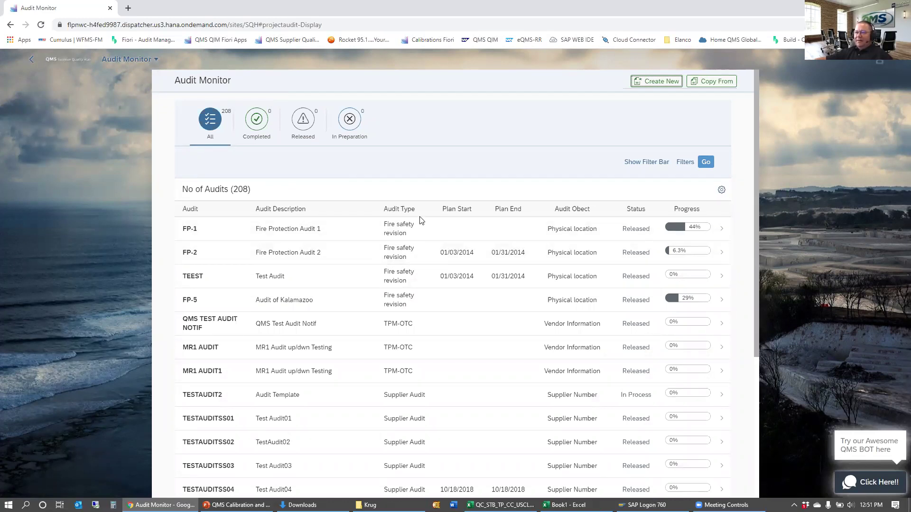
{"action": "scroll", "coordinate": [401, 263], "scroll_direction": "down", "scroll_amount": 3}
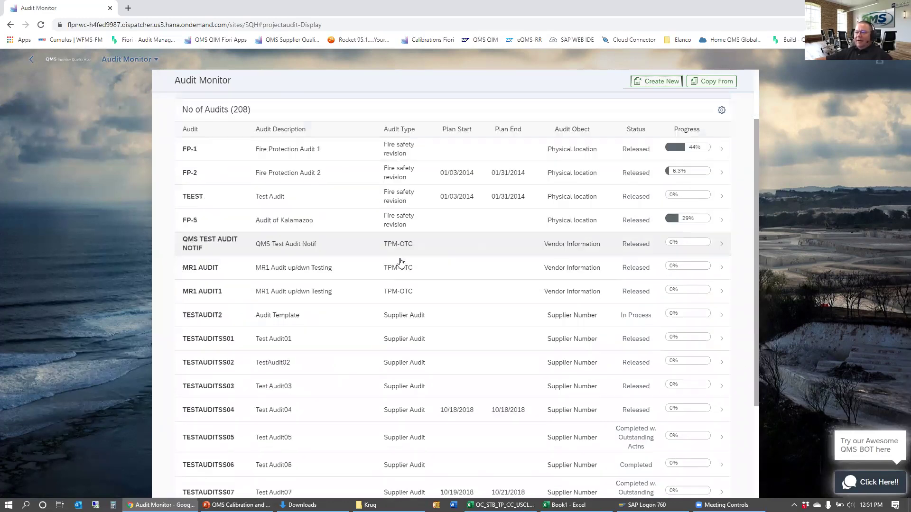
{"action": "scroll", "coordinate": [400, 263], "scroll_direction": "down", "scroll_amount": 2}
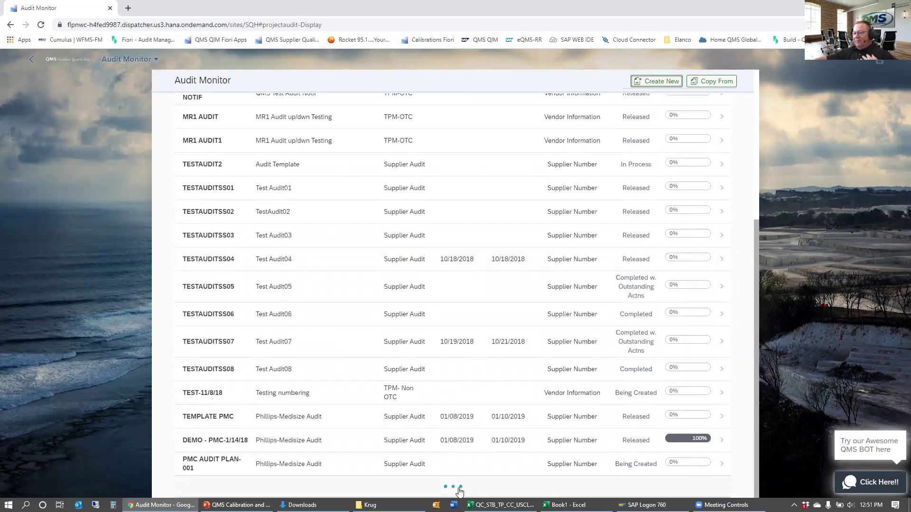
{"action": "scroll", "coordinate": [467, 443], "scroll_direction": "down", "scroll_amount": 2}
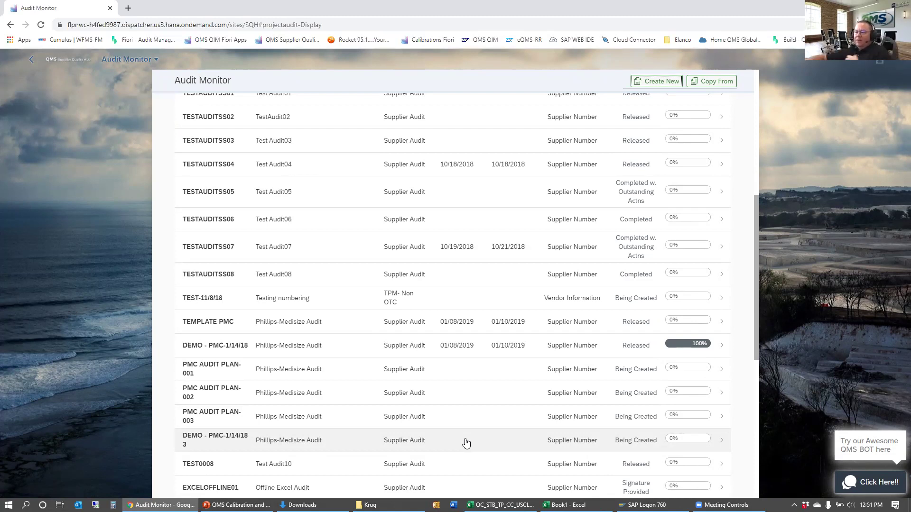
{"action": "scroll", "coordinate": [465, 441], "scroll_direction": "down", "scroll_amount": 8}
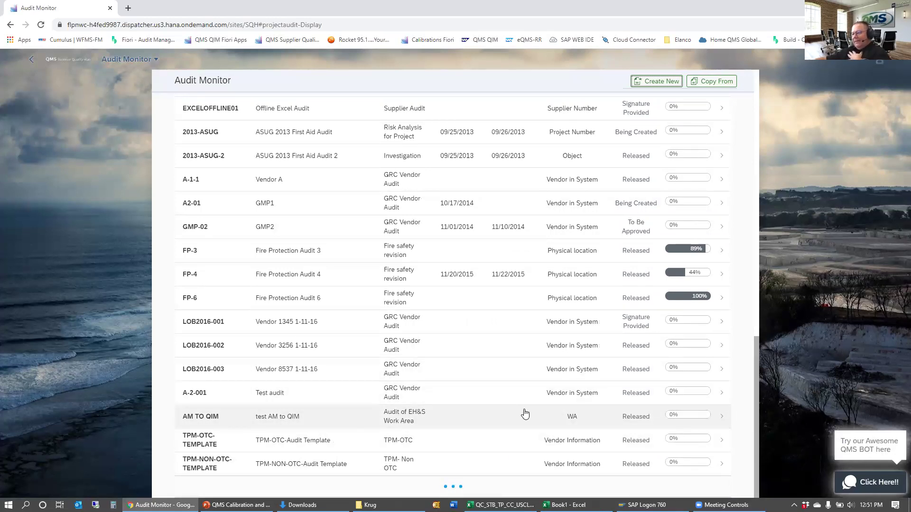
{"action": "scroll", "coordinate": [525, 414], "scroll_direction": "up", "scroll_amount": 15}
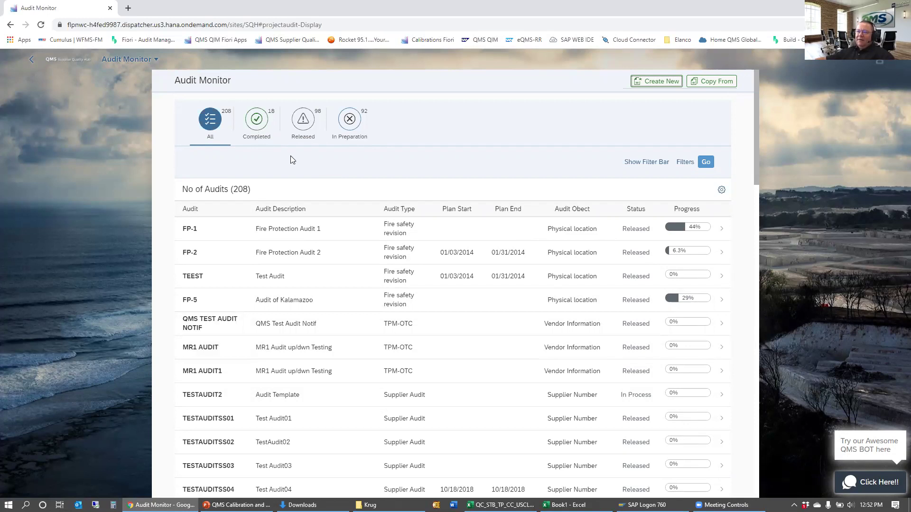
Show only the completed audits, examine their status and progress, and return to all audits.
{"action": "left_click", "coordinate": [257, 124]}
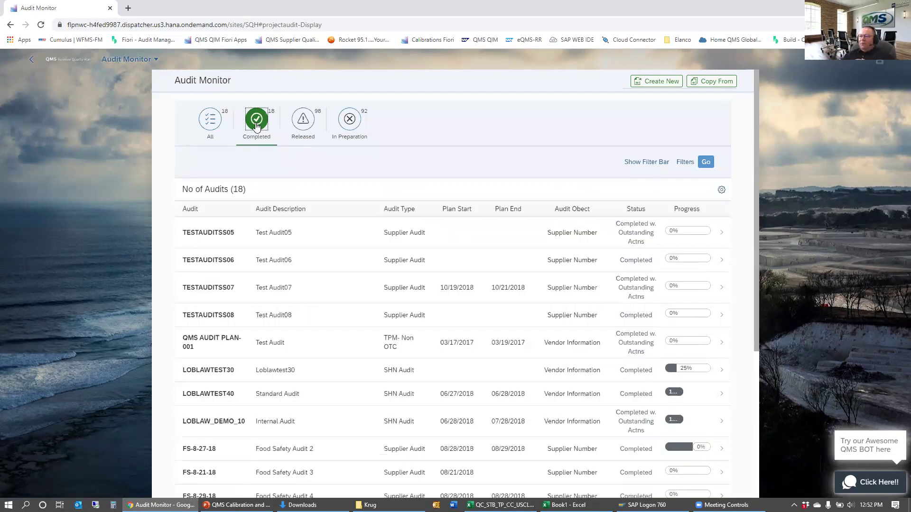
{"action": "scroll", "coordinate": [666, 368], "scroll_direction": "down", "scroll_amount": 1}
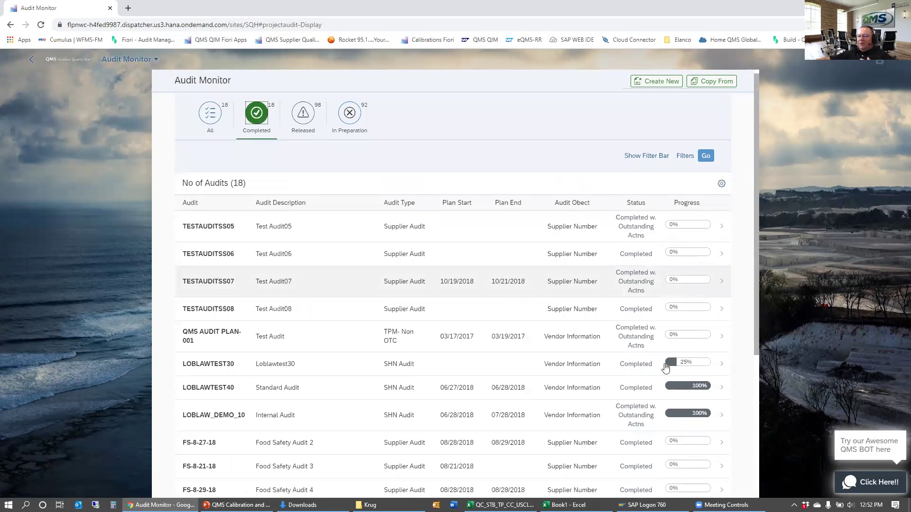
{"action": "scroll", "coordinate": [665, 368], "scroll_direction": "down", "scroll_amount": 1}
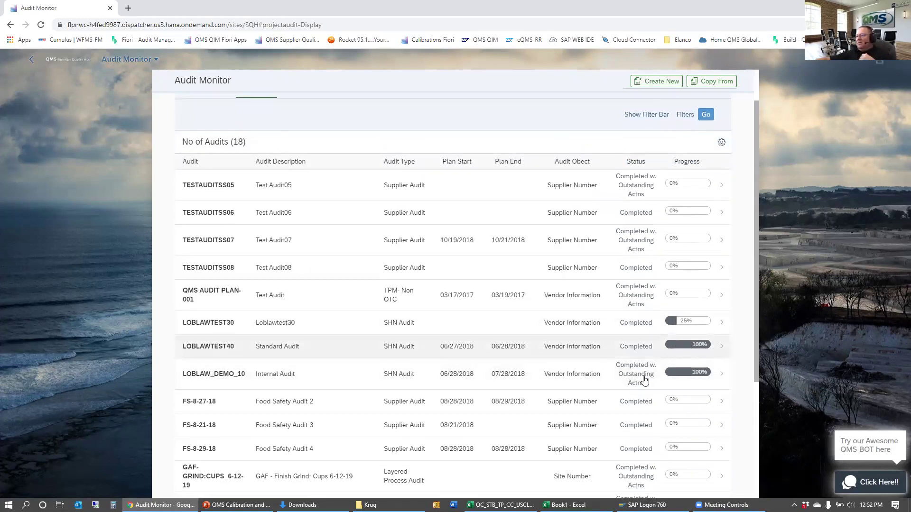
{"action": "scroll", "coordinate": [678, 370], "scroll_direction": "up", "scroll_amount": 1}
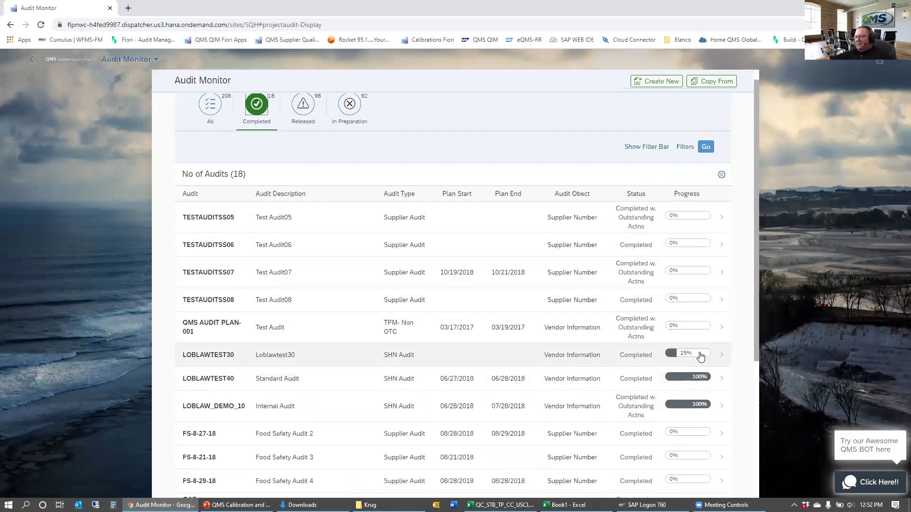
{"action": "scroll", "coordinate": [702, 375], "scroll_direction": "down", "scroll_amount": 1}
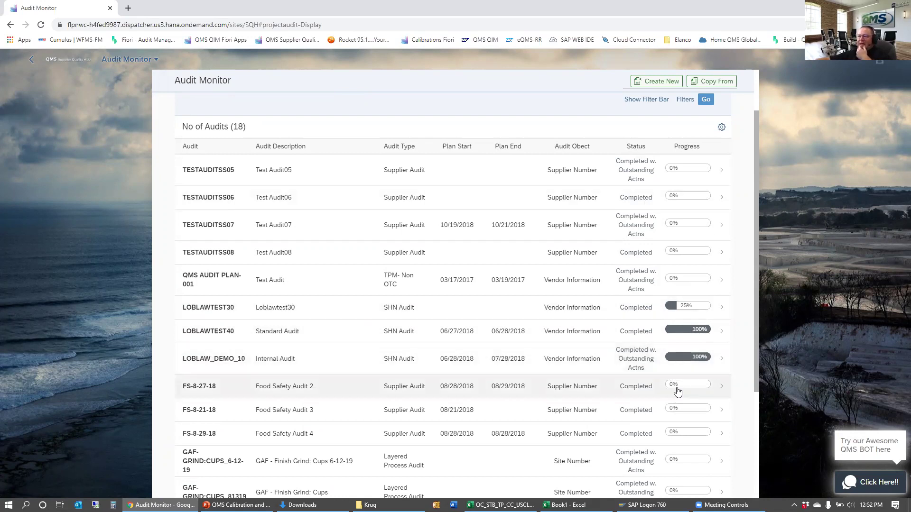
{"action": "scroll", "coordinate": [669, 379], "scroll_direction": "up", "scroll_amount": 2}
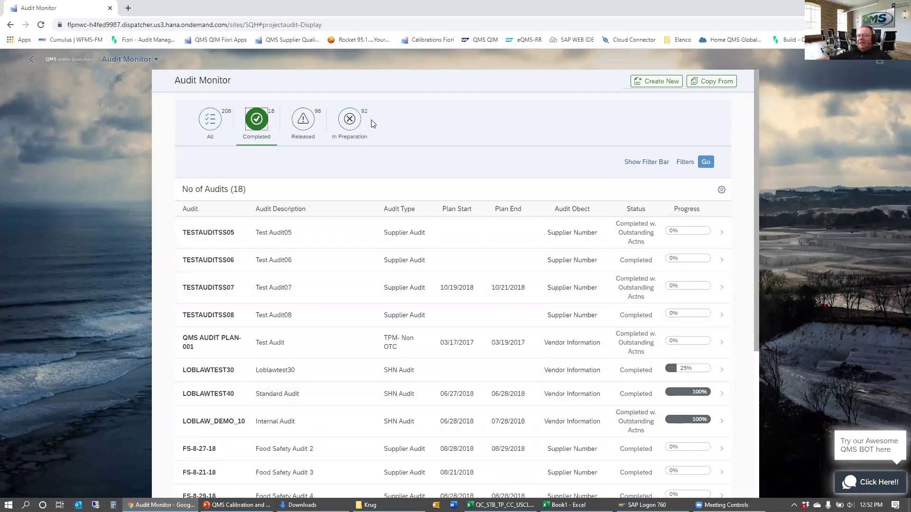
{"action": "left_click", "coordinate": [207, 122]}
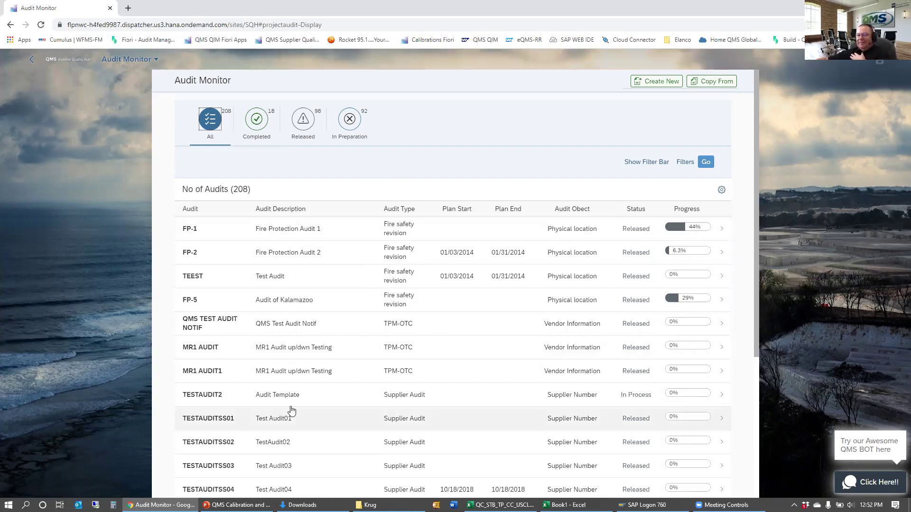
Show the filter bar and filter the audit list by the grouping VENDOR.
{"action": "left_click", "coordinate": [648, 161]}
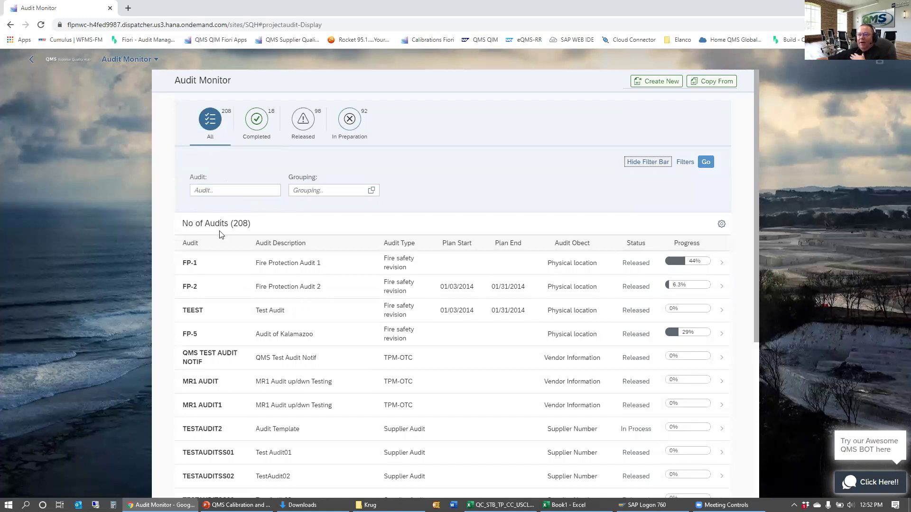
{"action": "left_click", "coordinate": [315, 190]}
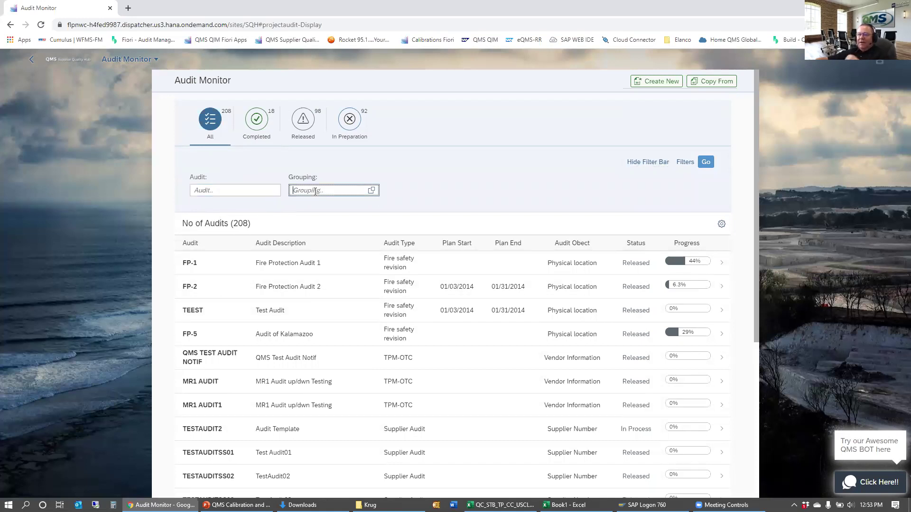
{"action": "type", "text": "VENDOR"}
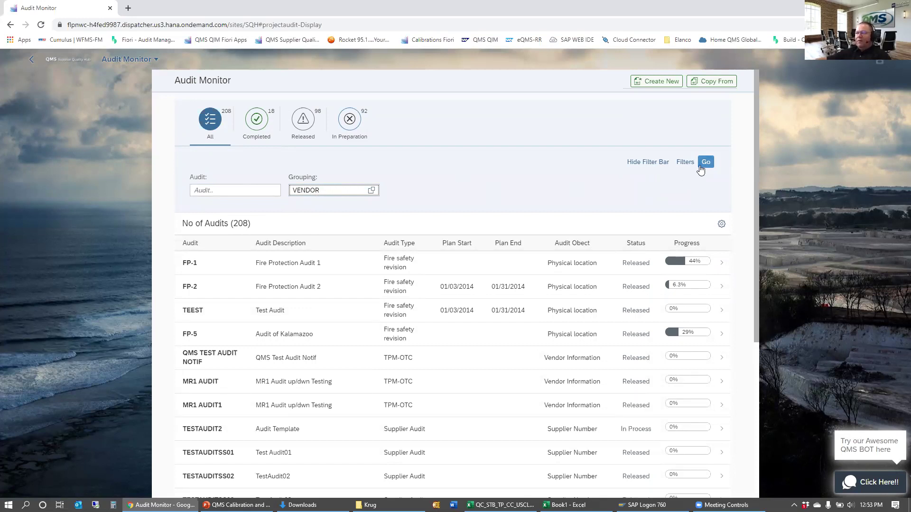
{"action": "left_click", "coordinate": [705, 164]}
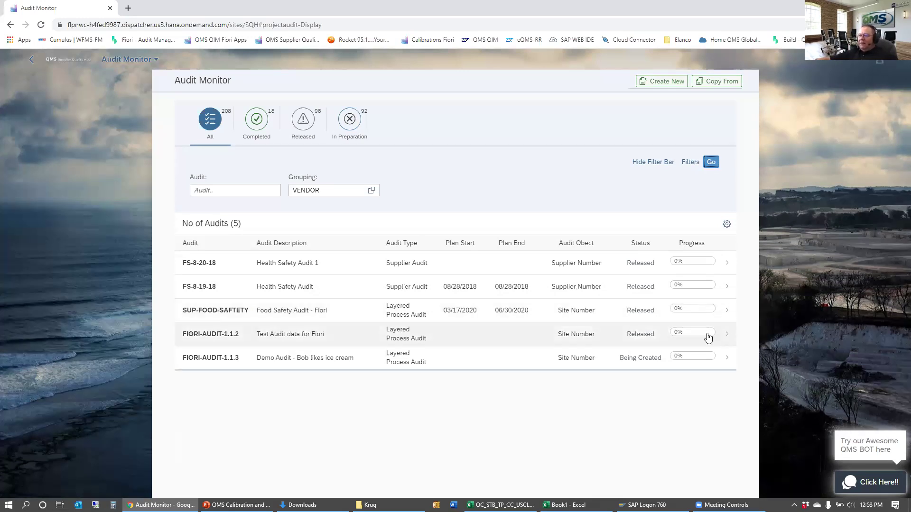
Open the questions of audit FIORI-AUDIT-1.1.2 and display the details of "Does Vendor deliver direct to DC?".
{"action": "left_click", "coordinate": [371, 337]}
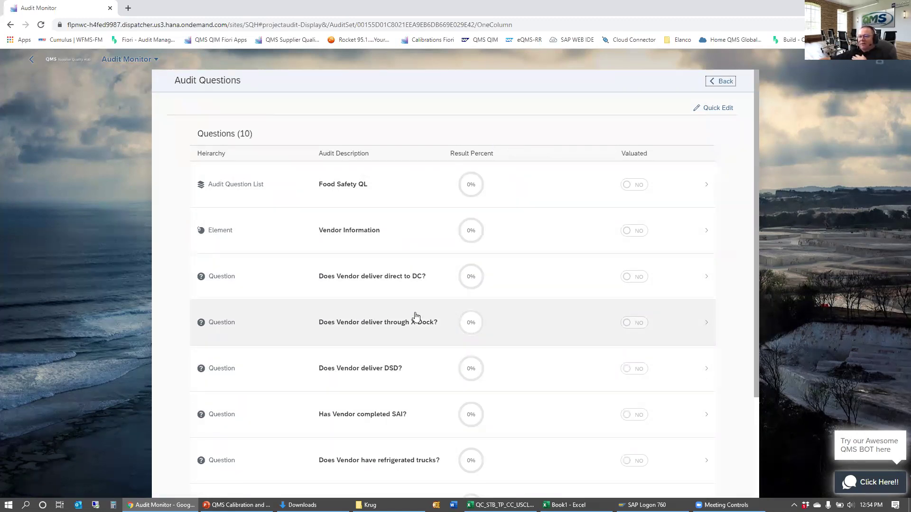
{"action": "scroll", "coordinate": [433, 357], "scroll_direction": "down", "scroll_amount": 2}
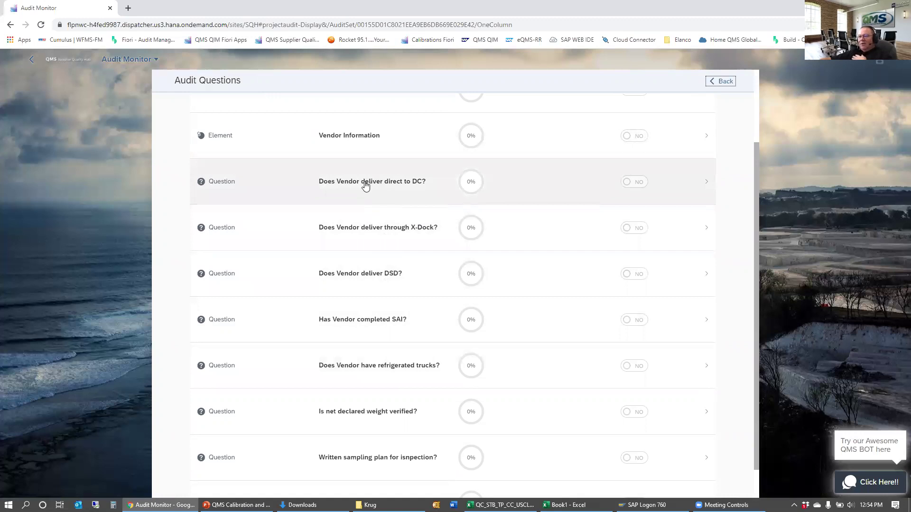
{"action": "left_click", "coordinate": [365, 185]}
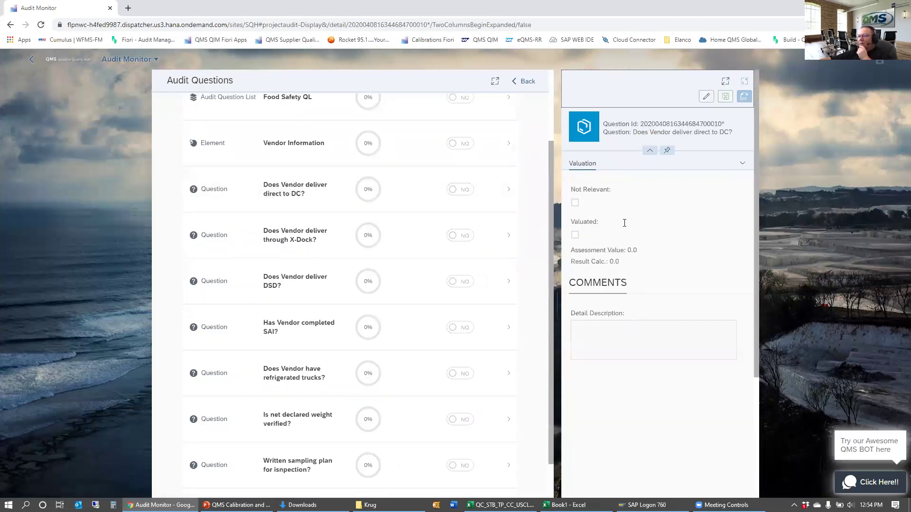
Try to save the question as valuated with assessment value Conforming and comment "dsafadsfdsafdsafdsa", and return to the full question list.
{"action": "left_click", "coordinate": [706, 96]}
{"action": "left_click", "coordinate": [575, 235]}
{"action": "left_click", "coordinate": [721, 273]}
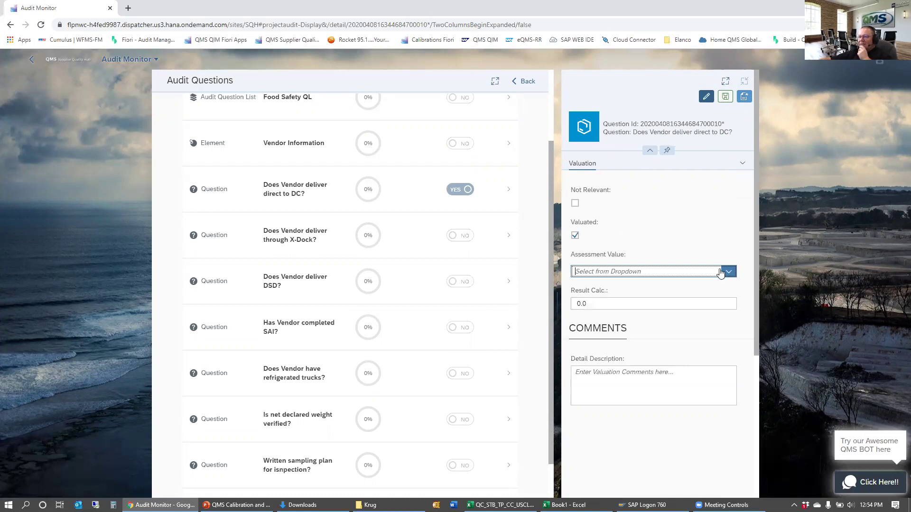
{"action": "left_click", "coordinate": [602, 285]}
{"action": "left_click", "coordinate": [645, 372]}
{"action": "type", "text": "dsafadsfdsafdsafdsa"}
{"action": "left_click", "coordinate": [725, 95]}
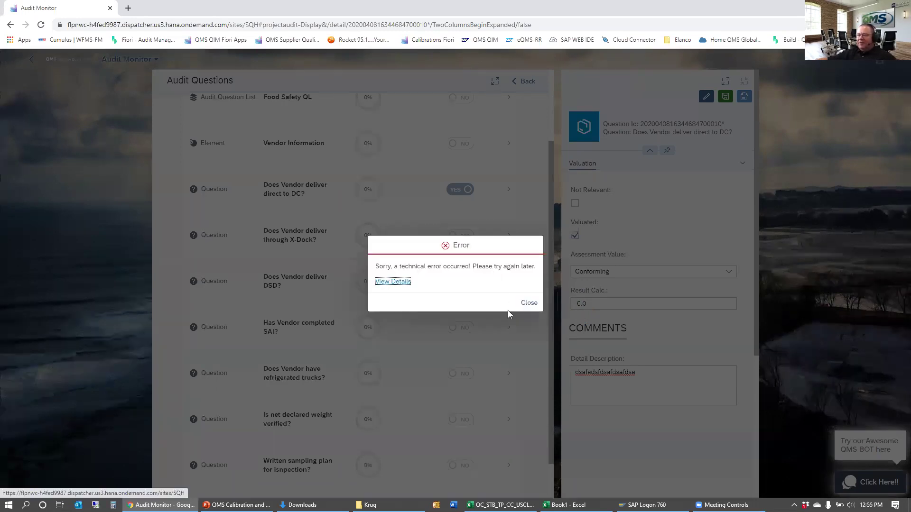
{"action": "left_click", "coordinate": [523, 304]}
{"action": "left_click", "coordinate": [526, 294]}
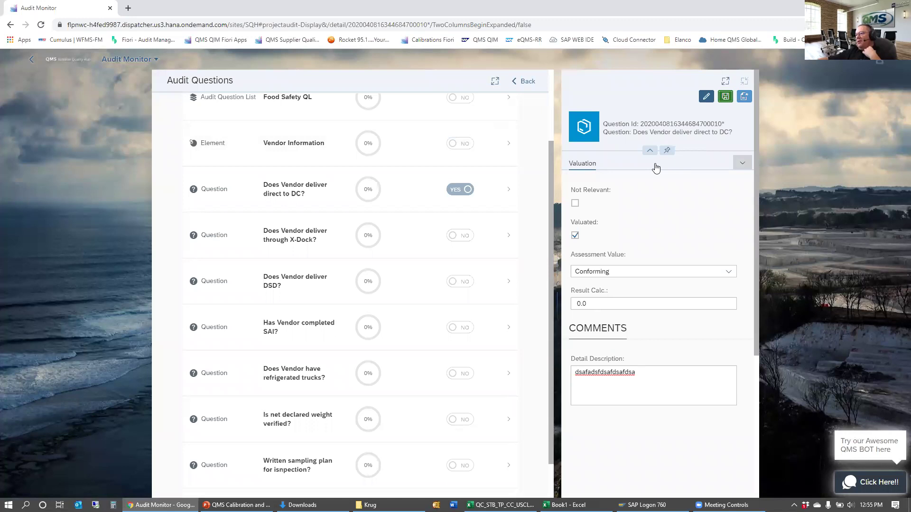
{"action": "left_click", "coordinate": [494, 81]}
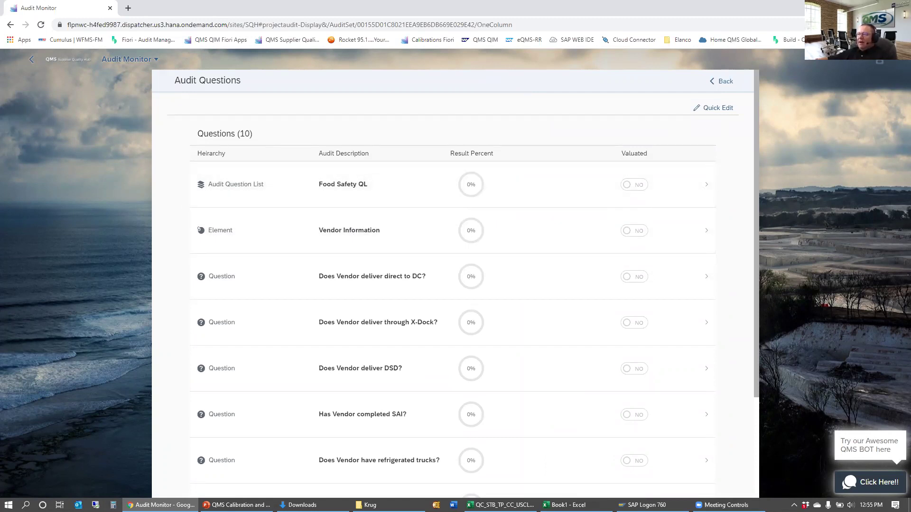
View the question "Does Vendor deliver direct to DC?" in a reduced browser window, and go back to the maximized question list.
{"action": "key", "text": "super+Down"}
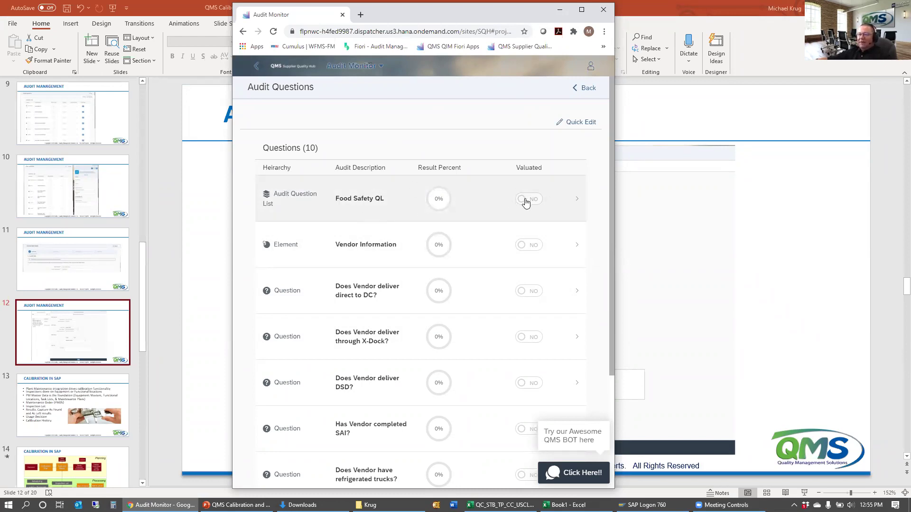
{"action": "left_click", "coordinate": [380, 300]}
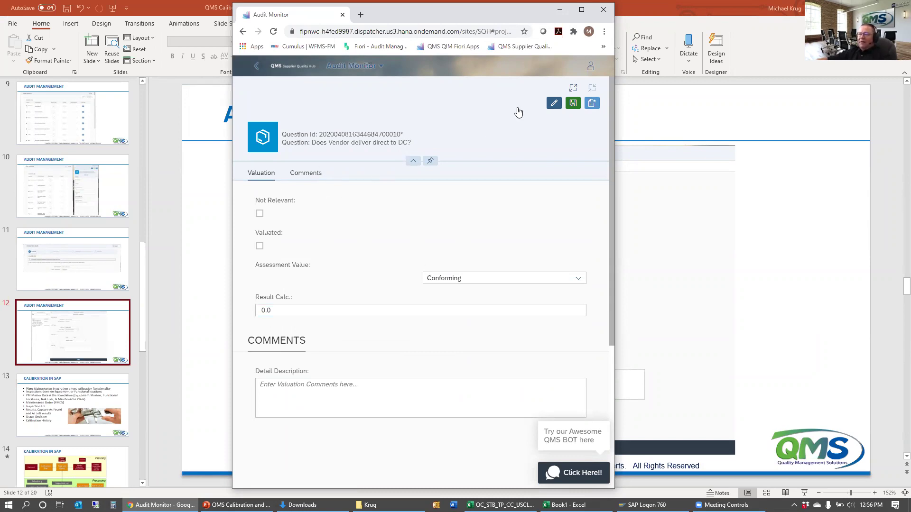
{"action": "left_click", "coordinate": [242, 31]}
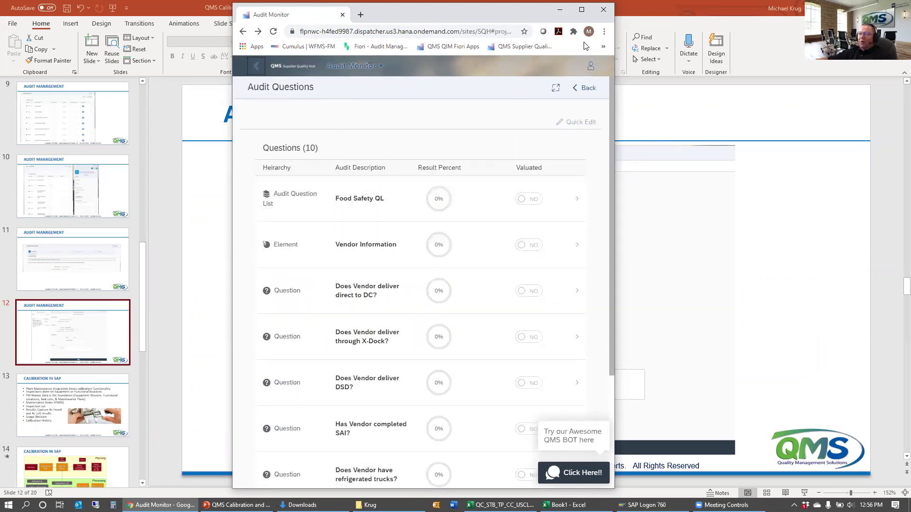
{"action": "left_click", "coordinate": [581, 10]}
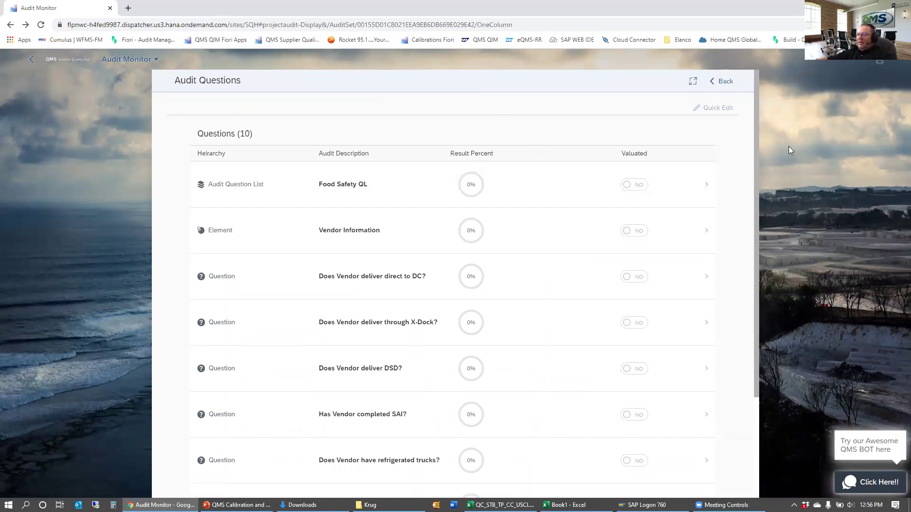
Return to the audit list, show its filter bar and filter the audits by the grouping VENDOR.
{"action": "left_click", "coordinate": [722, 81]}
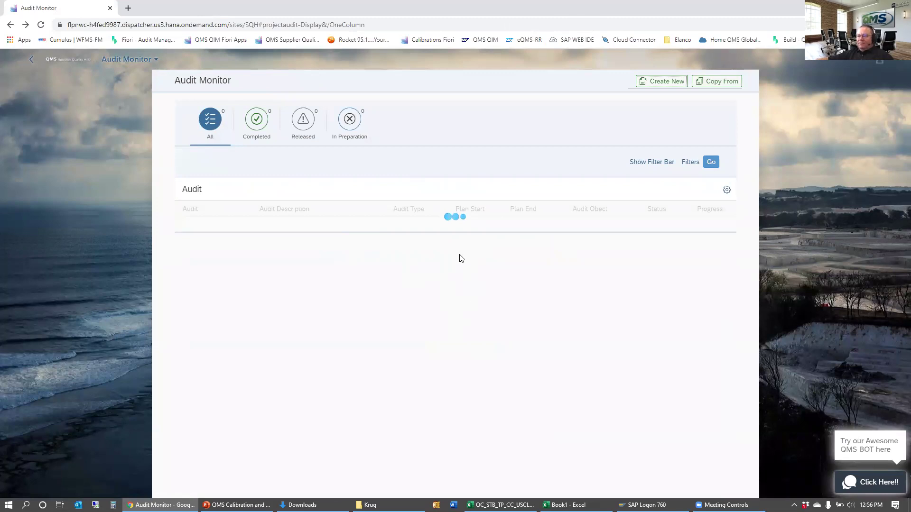
{"action": "left_click", "coordinate": [635, 162]}
{"action": "left_click", "coordinate": [323, 189]}
{"action": "type", "text": "VEDNOR"}
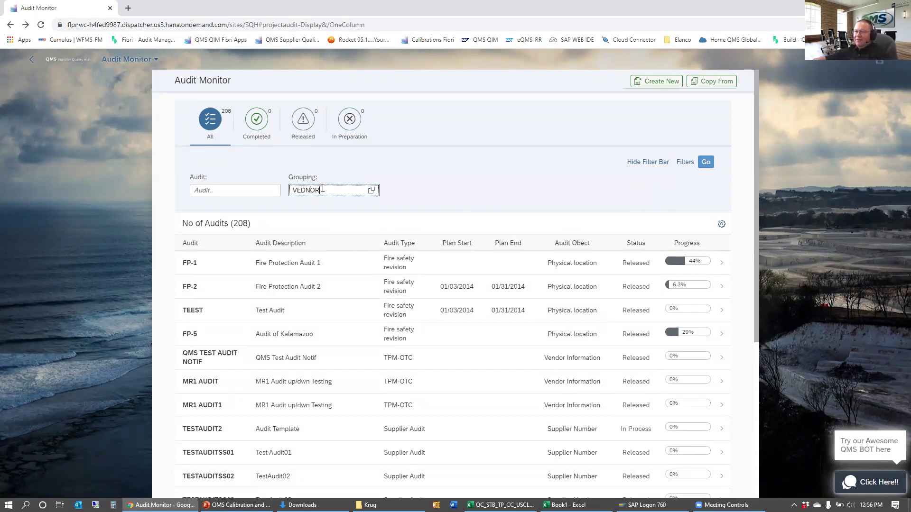
{"action": "key", "text": "BackSpace"}
{"action": "key", "text": "BackSpace"}
{"action": "key", "text": "BackSpace"}
{"action": "type", "text": "N"}
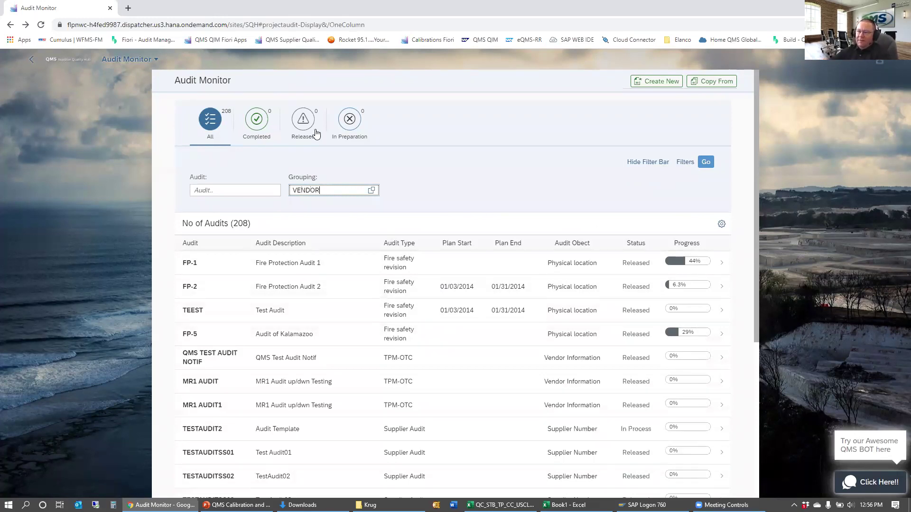
{"action": "left_click", "coordinate": [705, 162]}
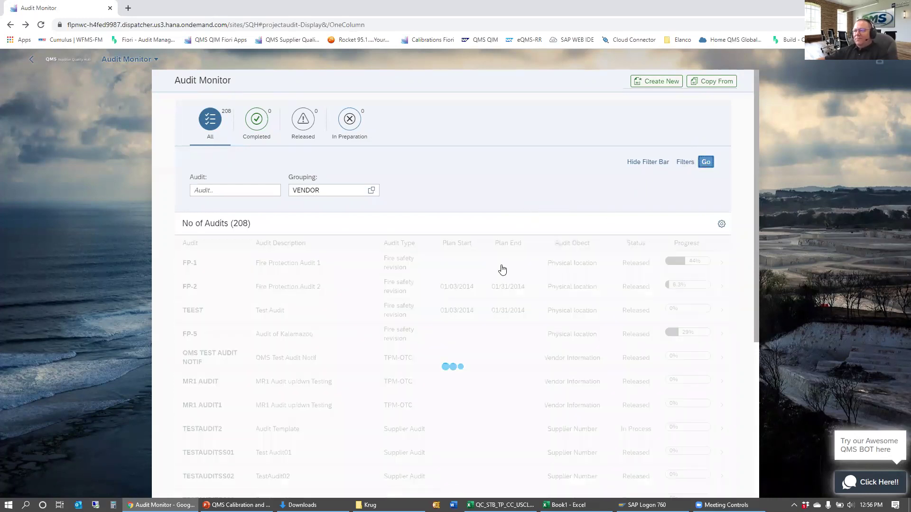
View the questions of audit FIORI-AUDIT-1.1.2, and start creating a new audit from the audit list.
{"action": "left_click", "coordinate": [306, 337]}
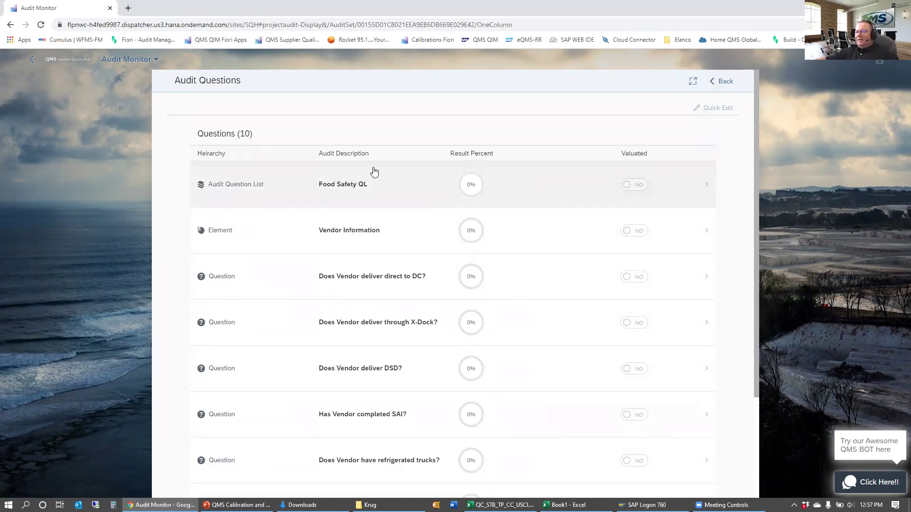
{"action": "left_click", "coordinate": [726, 81]}
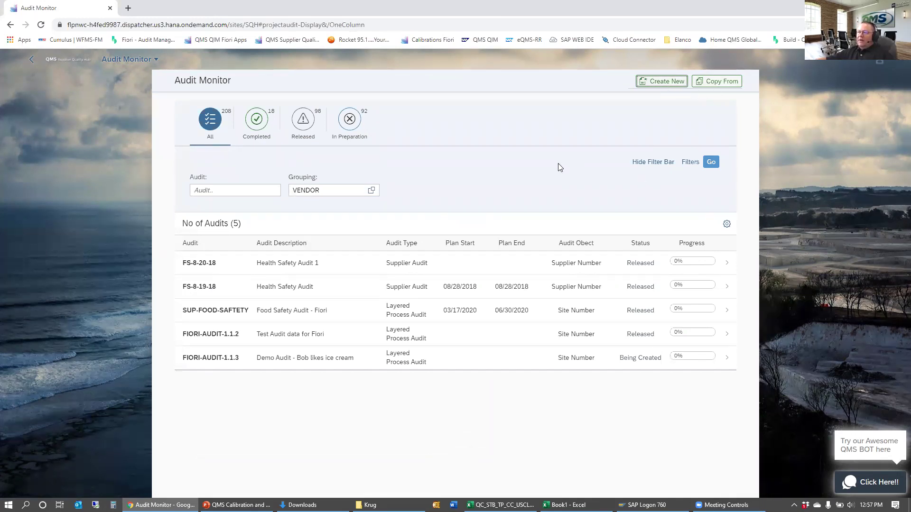
{"action": "left_click", "coordinate": [669, 84]}
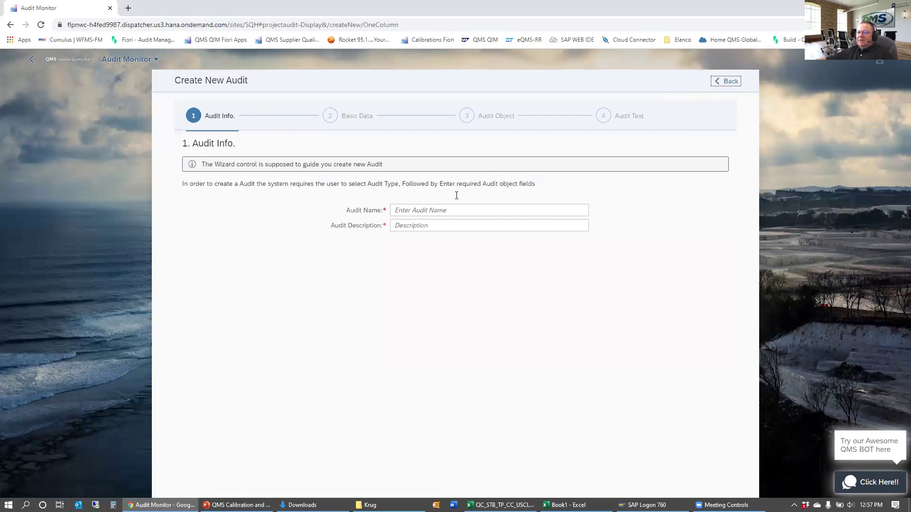
Enter the audit name "webinar-9-23-2020" and description "webinar example", and continue to the basic data.
{"action": "left_click", "coordinate": [427, 215]}
{"action": "type", "text": "webinar-9-23-2020"}
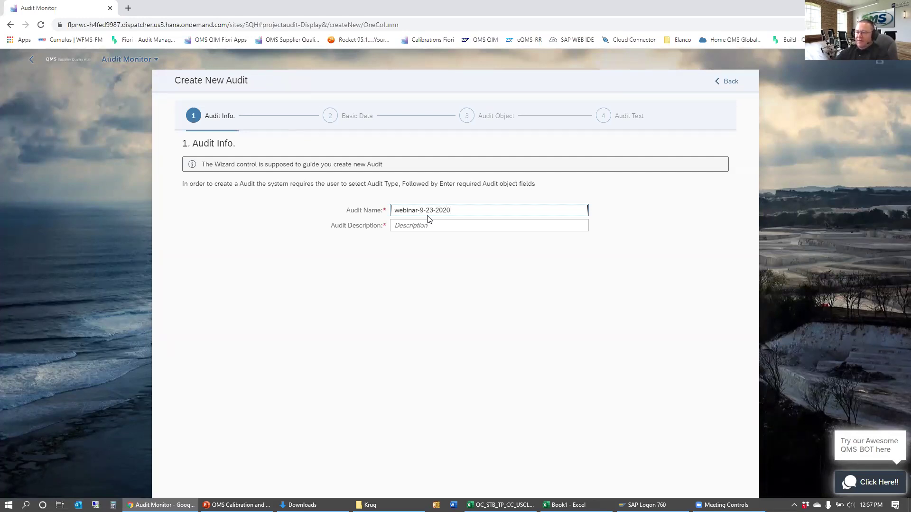
{"action": "key", "text": "Tab"}
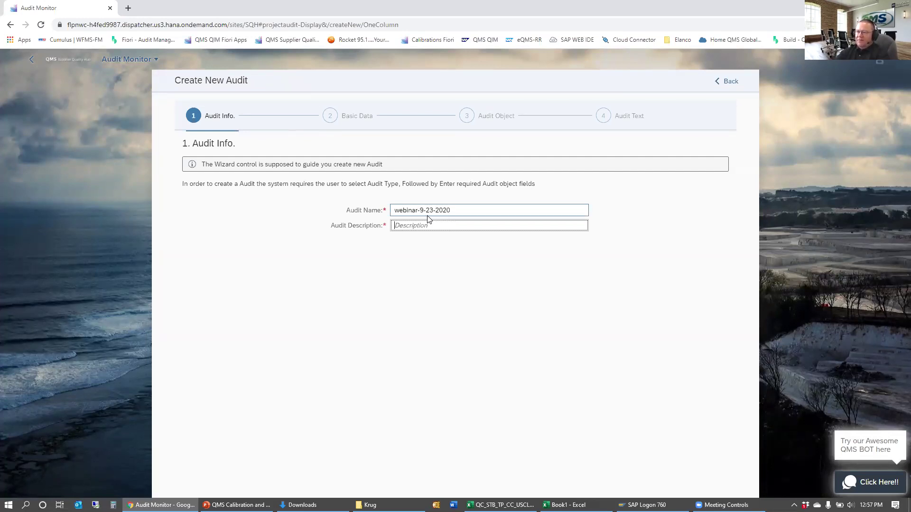
{"action": "type", "text": "webinar exam"}
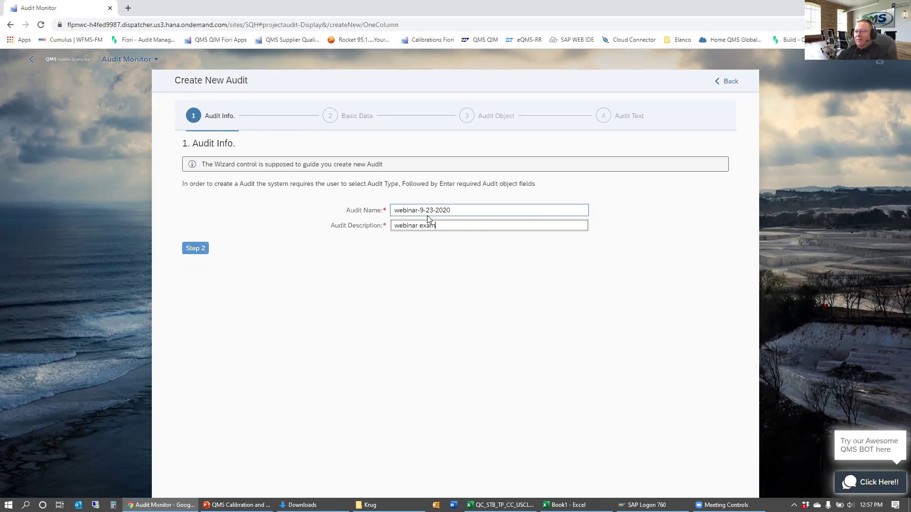
{"action": "type", "text": "ple"}
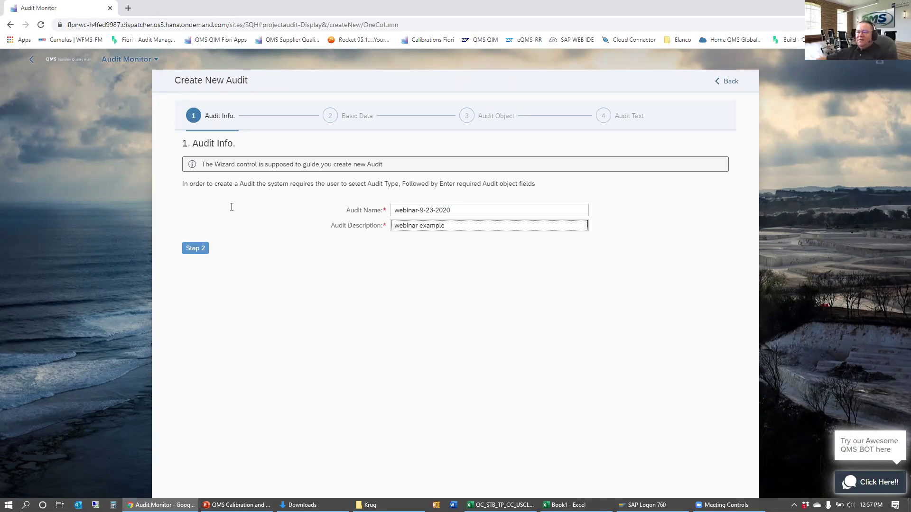
{"action": "left_click", "coordinate": [203, 249]}
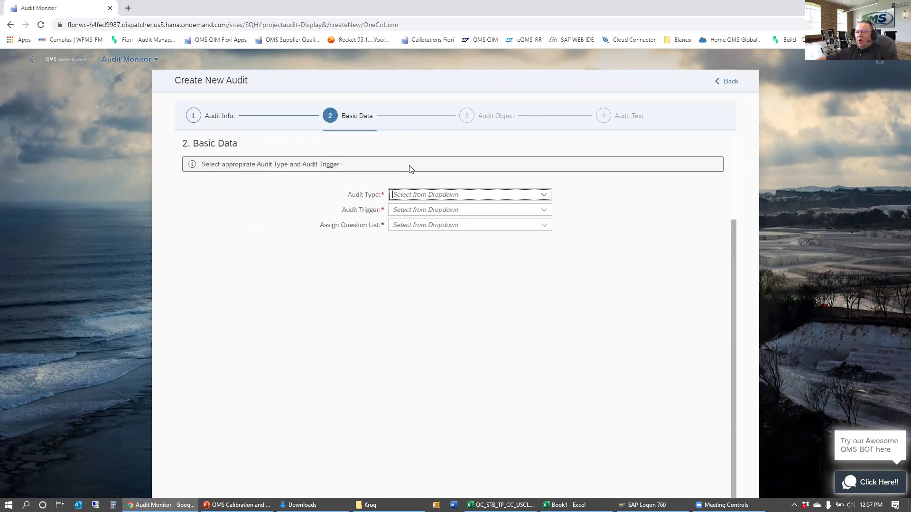
Try to set the new audit's type to Supplier Audit.
{"action": "left_click", "coordinate": [544, 195]}
{"action": "scroll", "coordinate": [536, 281], "scroll_direction": "down", "scroll_amount": 1}
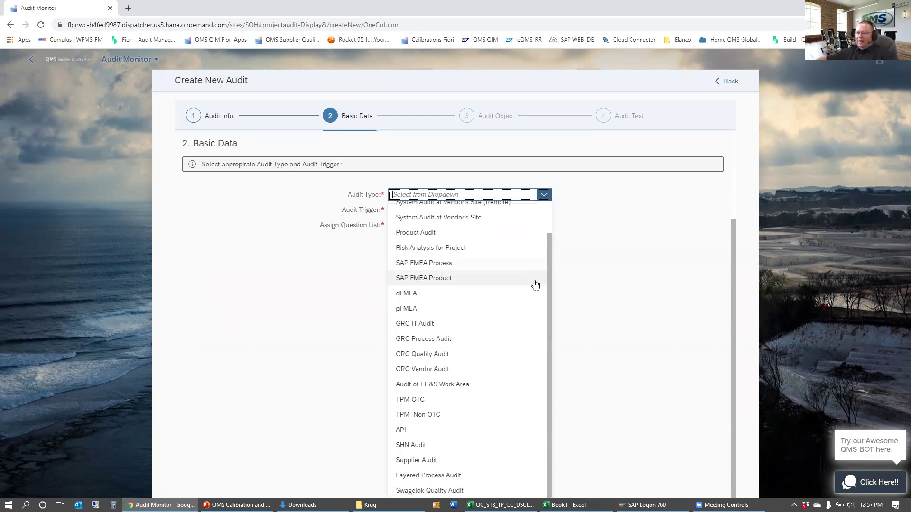
{"action": "left_click", "coordinate": [457, 465]}
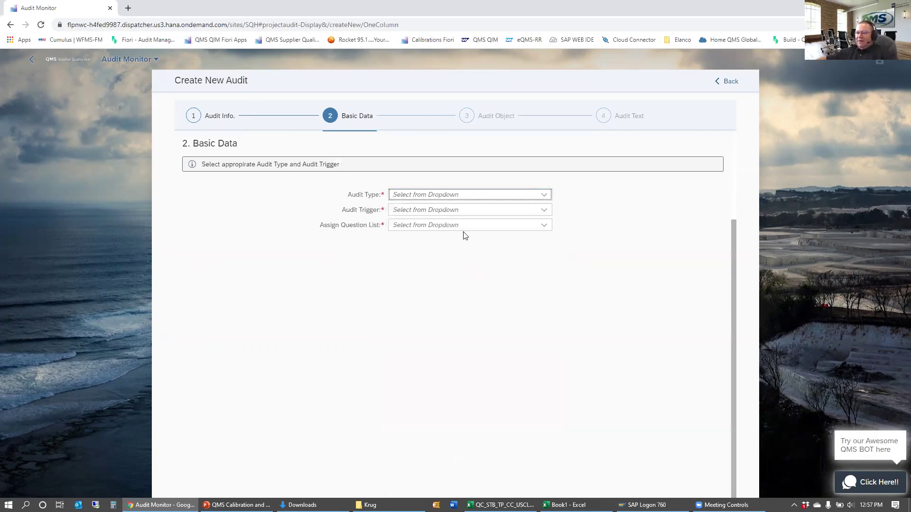
{"action": "left_click", "coordinate": [500, 196]}
{"action": "left_click", "coordinate": [500, 196]}
{"action": "scroll", "coordinate": [407, 488], "scroll_direction": "down", "scroll_amount": 1}
{"action": "left_click", "coordinate": [416, 461]}
{"action": "left_click", "coordinate": [544, 194]}
{"action": "scroll", "coordinate": [439, 462], "scroll_direction": "down", "scroll_amount": 1}
{"action": "left_click", "coordinate": [429, 461]}
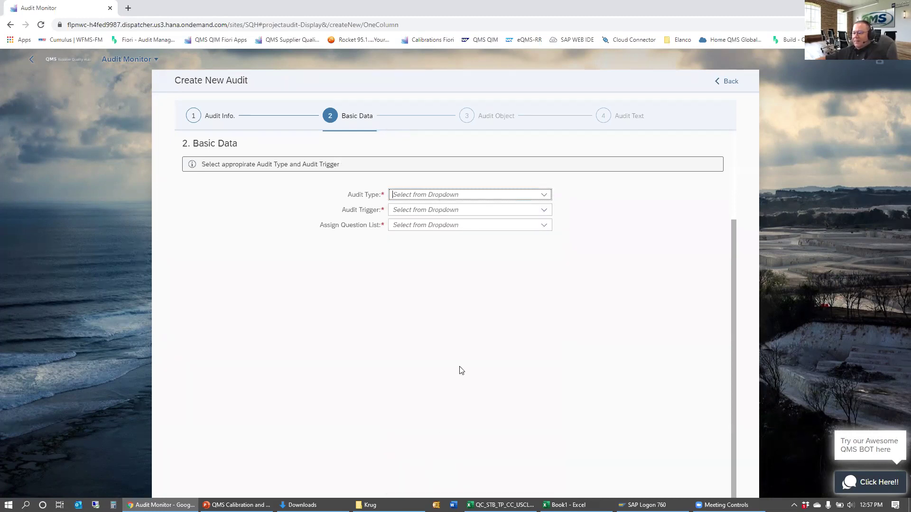
{"action": "key", "text": "Down"}
{"action": "key", "text": "Down"}
{"action": "key", "text": "Down"}
{"action": "key", "text": "Down"}
{"action": "key", "text": "Down"}
{"action": "key", "text": "Down"}
{"action": "key", "text": "Down"}
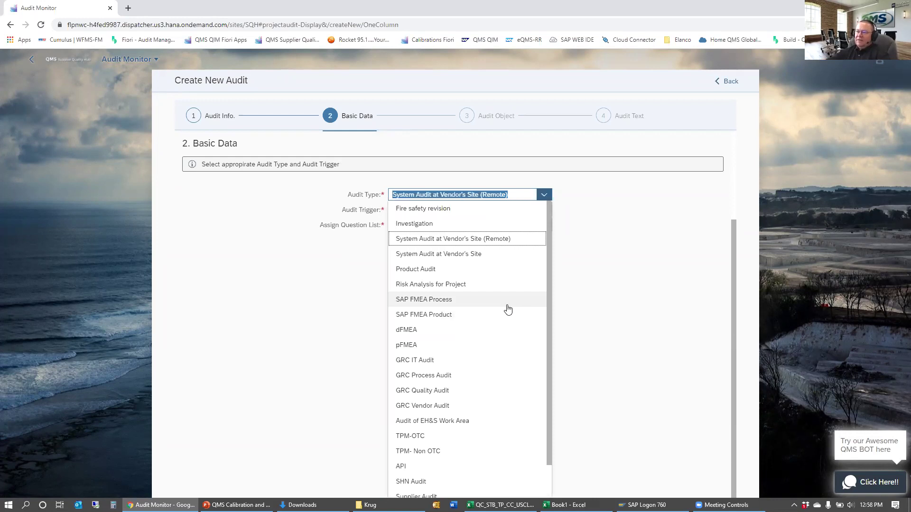
{"action": "key", "text": "Down"}
{"action": "key", "text": "Down"}
{"action": "key", "text": "Down"}
{"action": "key", "text": "Down"}
{"action": "key", "text": "Down"}
{"action": "key", "text": "Down"}
{"action": "key", "text": "Down"}
{"action": "key", "text": "Down"}
{"action": "key", "text": "Down"}
{"action": "key", "text": "Down"}
{"action": "key", "text": "Down"}
{"action": "key", "text": "Down"}
{"action": "key", "text": "Down"}
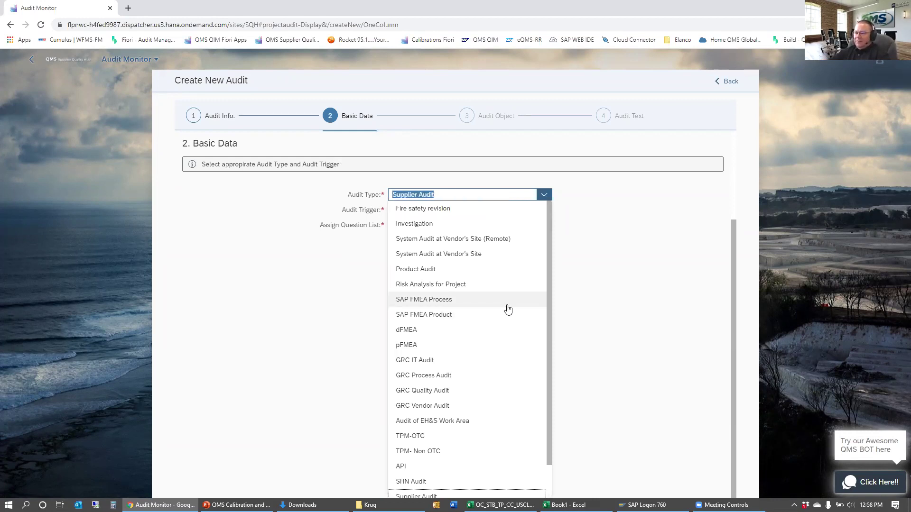
{"action": "key", "text": "Return"}
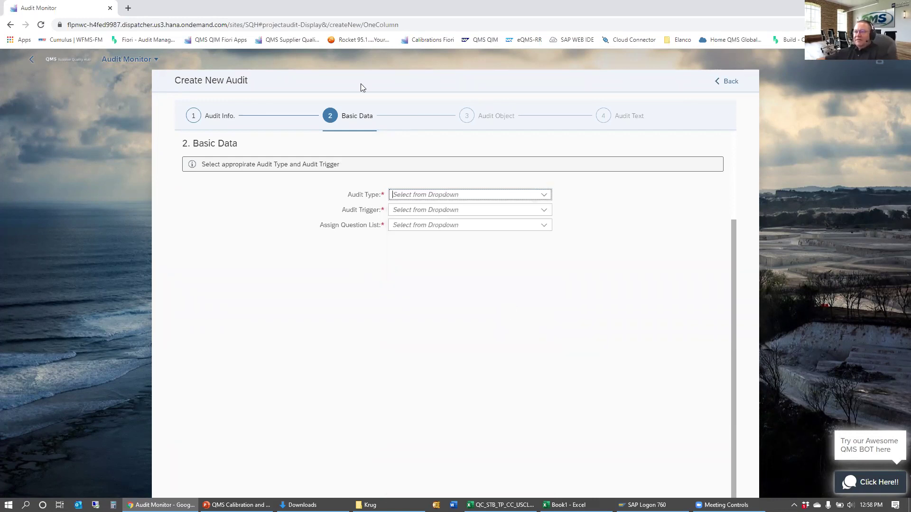
Display the audit type options again, and reload the page to start the new audit form over.
{"action": "scroll", "coordinate": [453, 189], "scroll_direction": "up", "scroll_amount": 2}
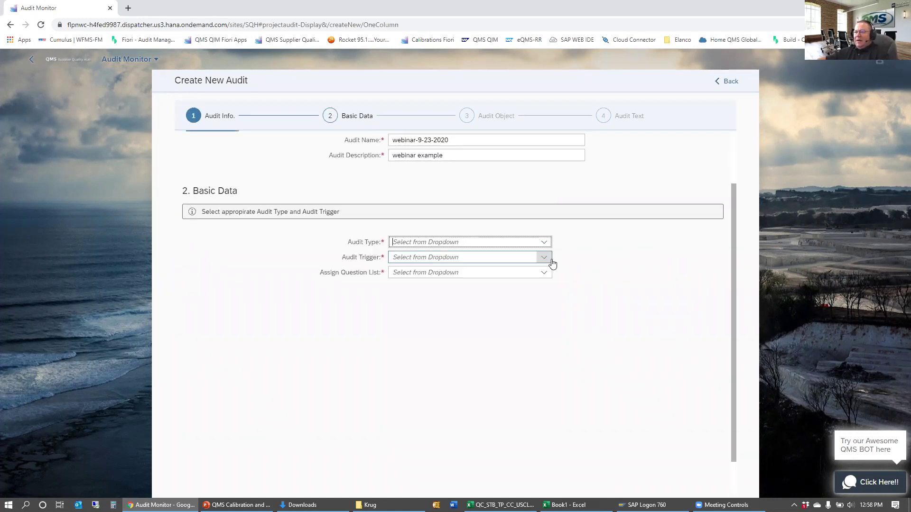
{"action": "left_click", "coordinate": [543, 242]}
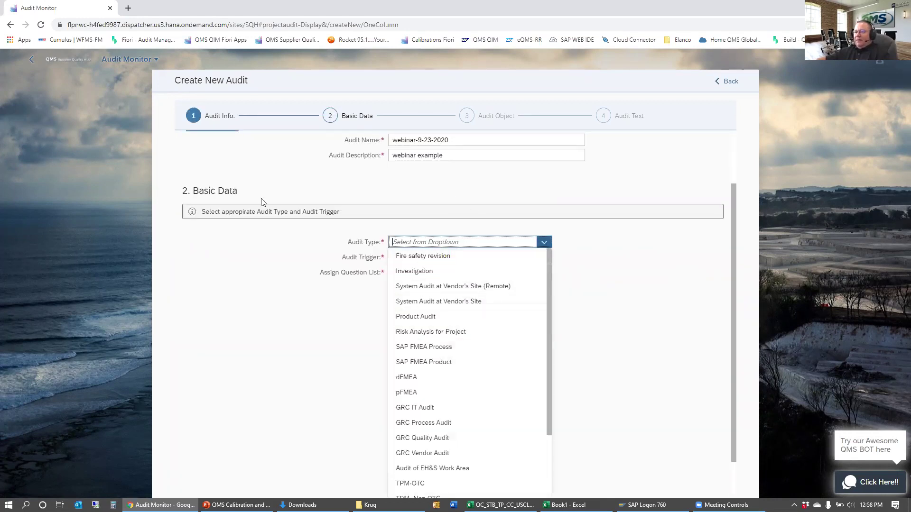
{"action": "scroll", "coordinate": [577, 290], "scroll_direction": "down", "scroll_amount": 2}
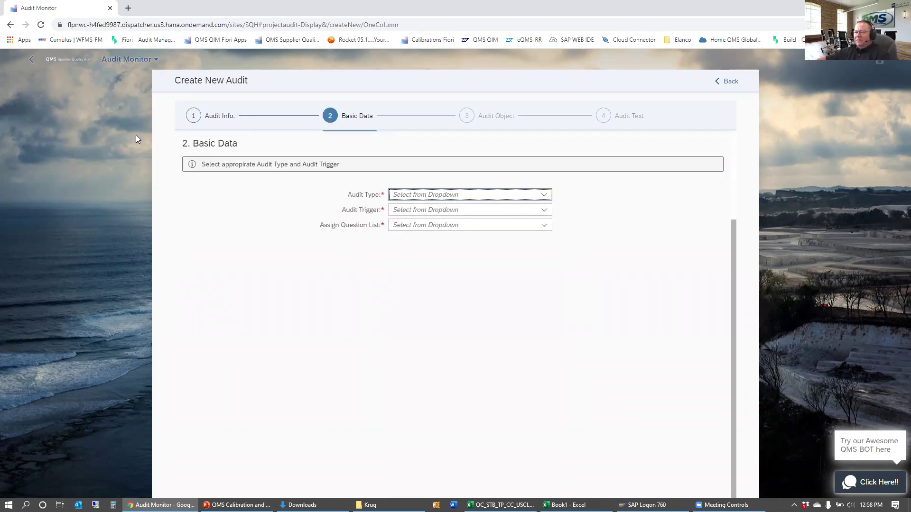
{"action": "left_click", "coordinate": [40, 24]}
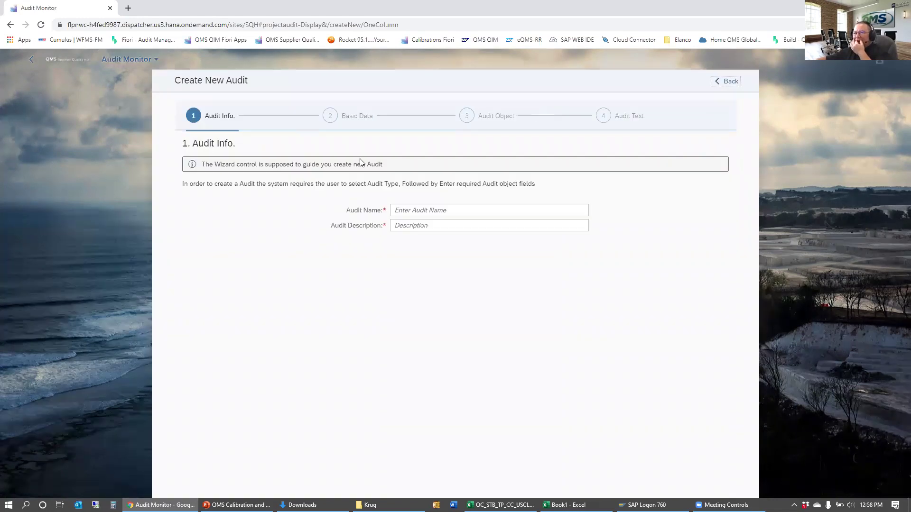
Name the new audit "webinar-9-23-2020" with the description "kldsajfklasdf", and continue to its basic data.
{"action": "left_click", "coordinate": [444, 214]}
{"action": "type", "text": "se"}
{"action": "key", "text": "BackSpace"}
{"action": "type", "text": "ebinar"}
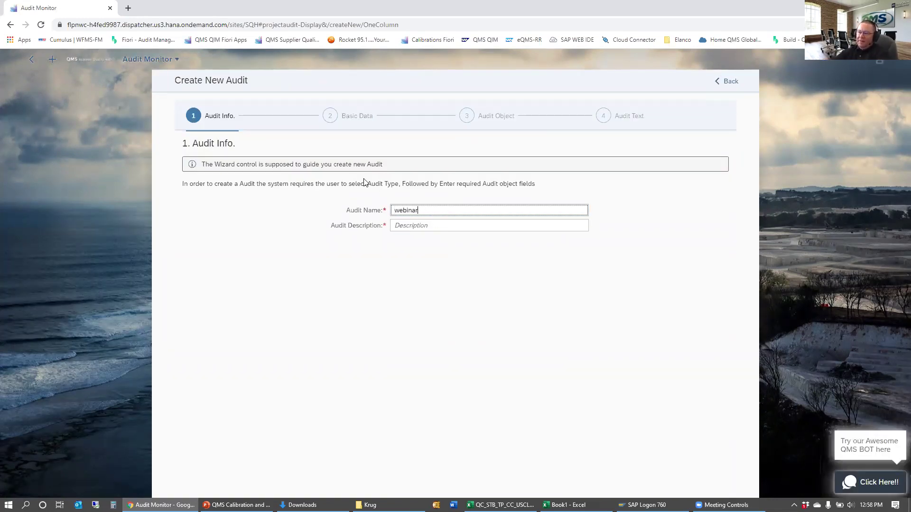
{"action": "type", "text": "-9-23-2020"}
{"action": "key", "text": "Tab"}
{"action": "type", "text": "kldsajfklasdf"}
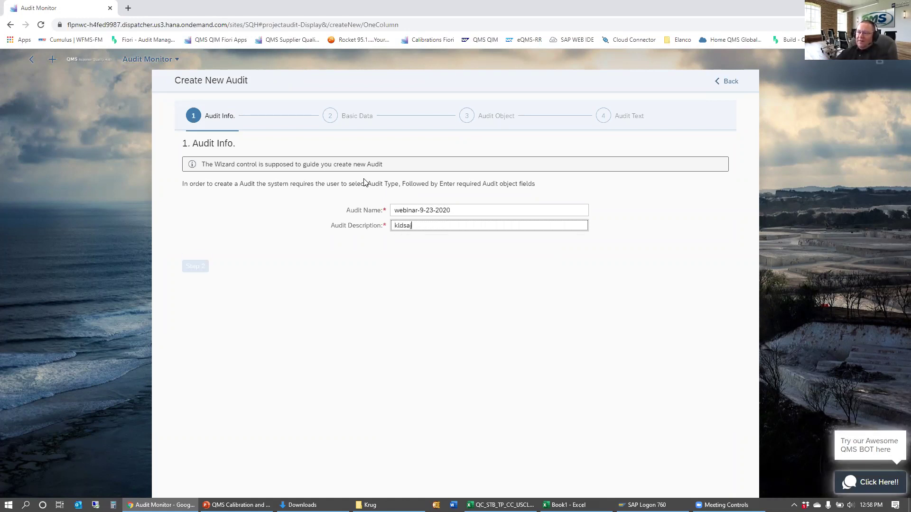
{"action": "left_click", "coordinate": [196, 249]}
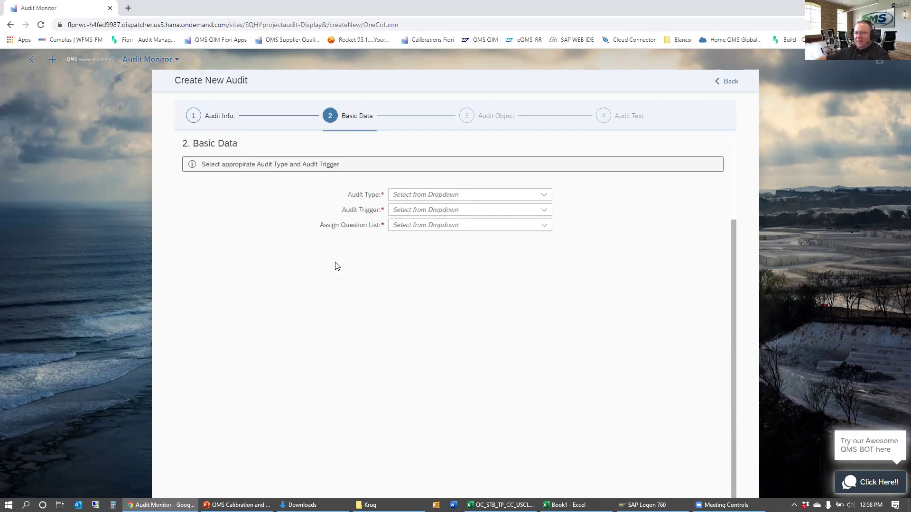
Set the audit type to Supplier Audit, the trigger to Follow-up audit and the question list to SUPPLIER01, and continue to the audit object.
{"action": "left_click", "coordinate": [544, 195]}
{"action": "scroll", "coordinate": [475, 380], "scroll_direction": "down", "scroll_amount": 1}
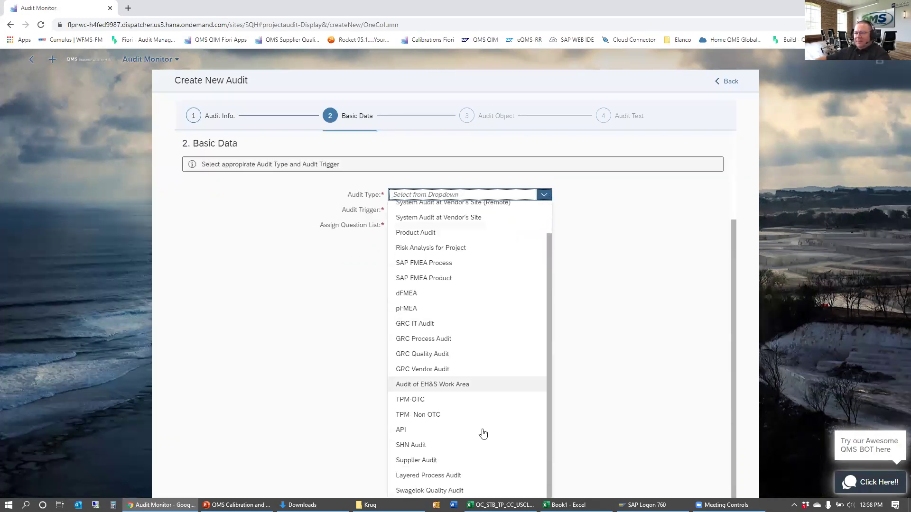
{"action": "left_click", "coordinate": [427, 461]}
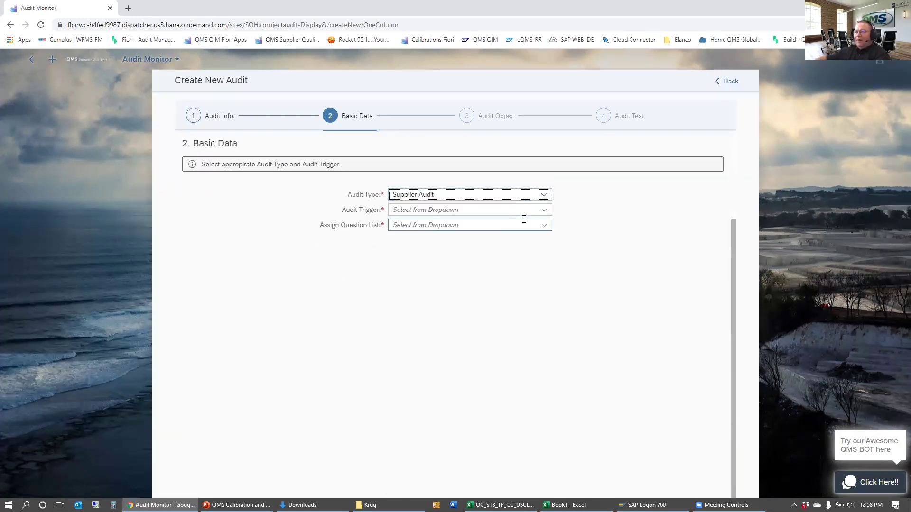
{"action": "left_click", "coordinate": [545, 211]}
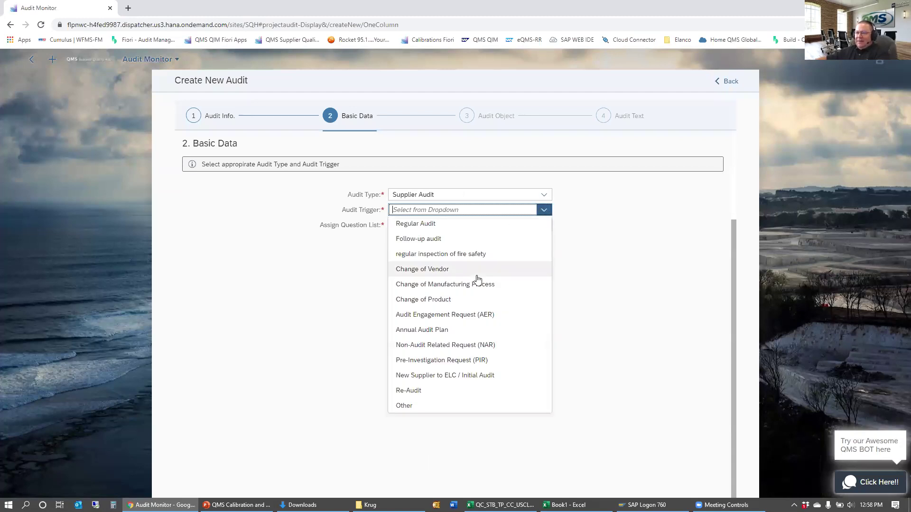
{"action": "left_click", "coordinate": [426, 238]}
{"action": "left_click", "coordinate": [544, 225]}
{"action": "scroll", "coordinate": [555, 316], "scroll_direction": "down", "scroll_amount": 1}
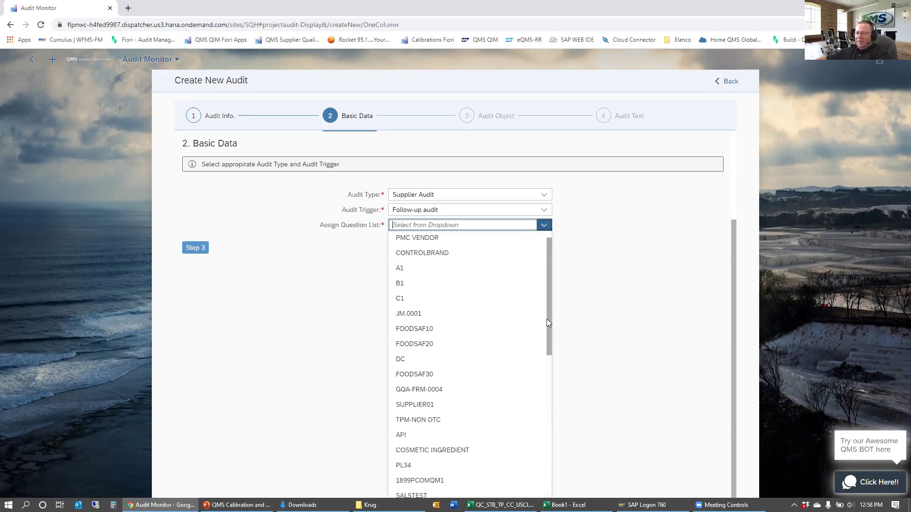
{"action": "left_click", "coordinate": [395, 406]}
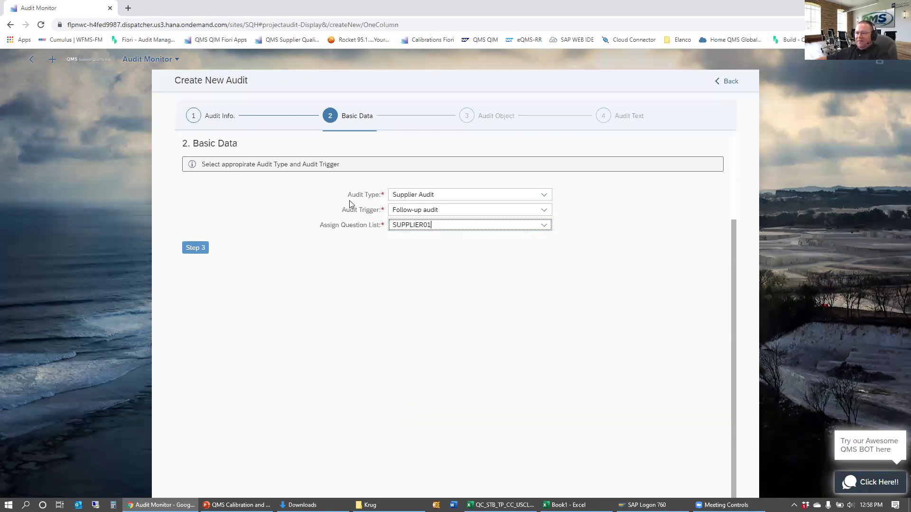
{"action": "left_click", "coordinate": [195, 248]}
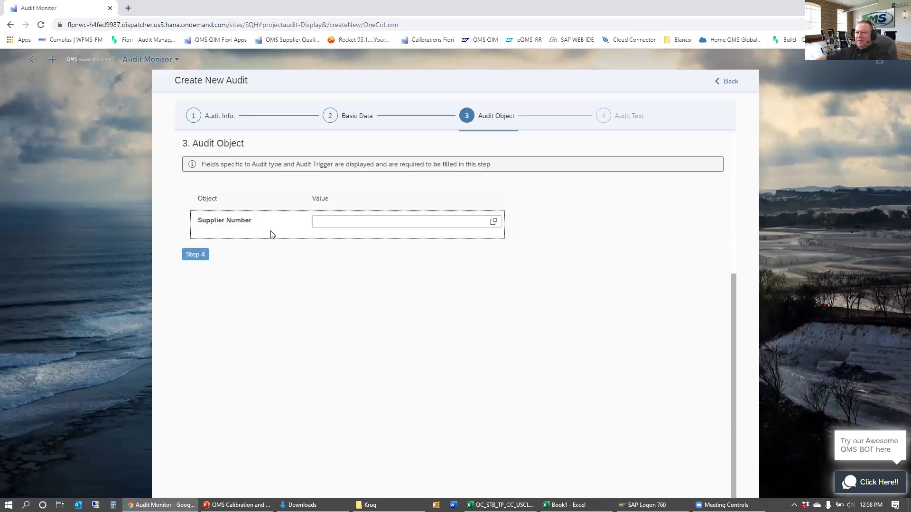
Leave the supplier number empty, continue to the audit text and enter the comment "asdfasdffdsadsfaasdfdsa".
{"action": "left_click", "coordinate": [332, 221]}
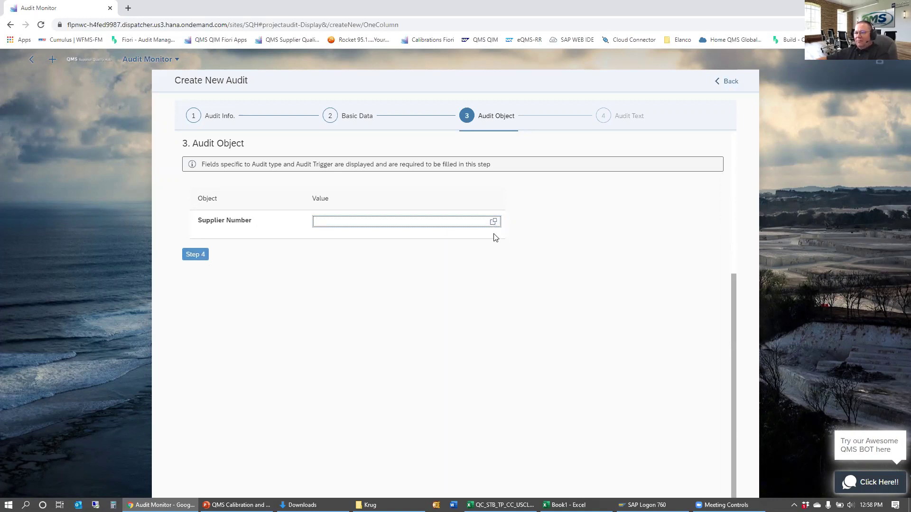
{"action": "left_click", "coordinate": [196, 255]}
{"action": "left_click", "coordinate": [441, 213]}
{"action": "type", "text": "asdfasdffdsadsfaasdfdsa"}
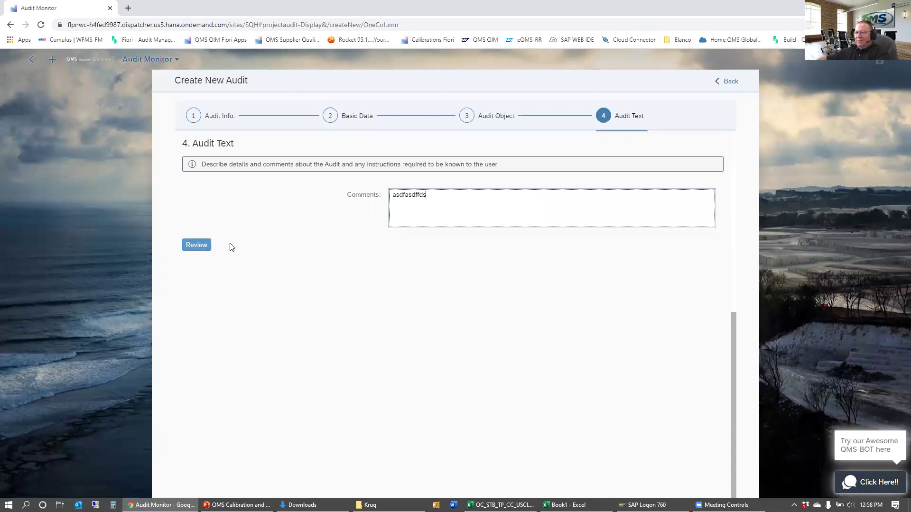
Try to open the review of the new audit, and look over the data entered in the wizard.
{"action": "left_click", "coordinate": [198, 247]}
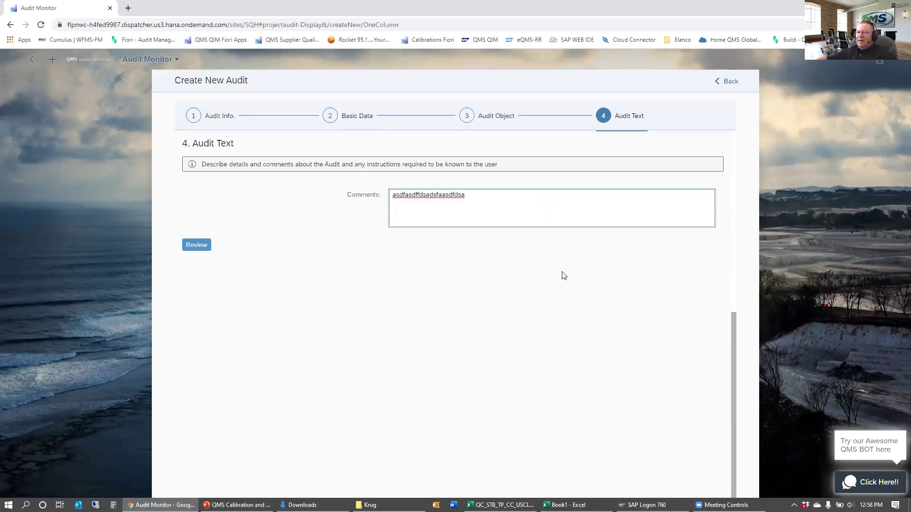
{"action": "scroll", "coordinate": [324, 299], "scroll_direction": "up", "scroll_amount": 10}
{"action": "scroll", "coordinate": [250, 248], "scroll_direction": "down", "scroll_amount": 10}
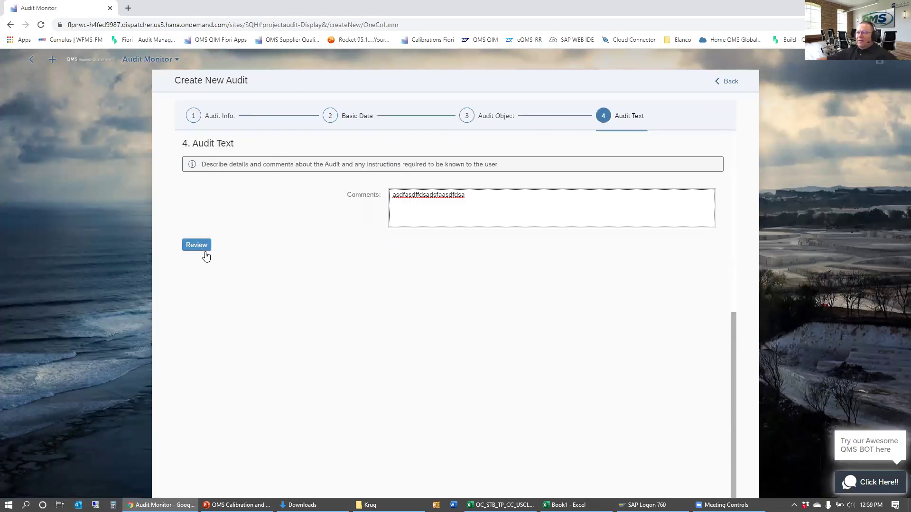
Leave the new audit wizard without saving, start copying from an audit template, and look through the template list.
{"action": "left_click", "coordinate": [728, 84]}
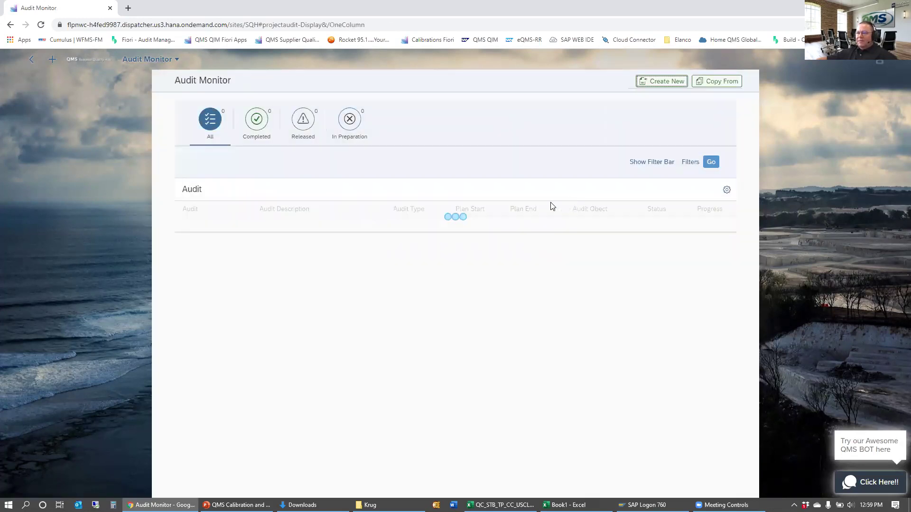
{"action": "left_click", "coordinate": [723, 81]}
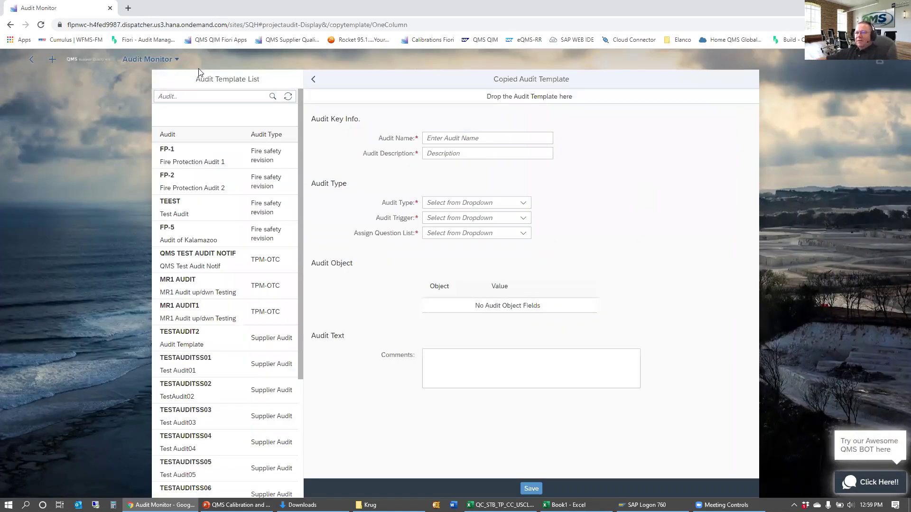
{"action": "scroll", "coordinate": [188, 197], "scroll_direction": "down", "scroll_amount": 1}
{"action": "scroll", "coordinate": [188, 197], "scroll_direction": "down", "scroll_amount": 5}
{"action": "scroll", "coordinate": [189, 204], "scroll_direction": "up", "scroll_amount": 5}
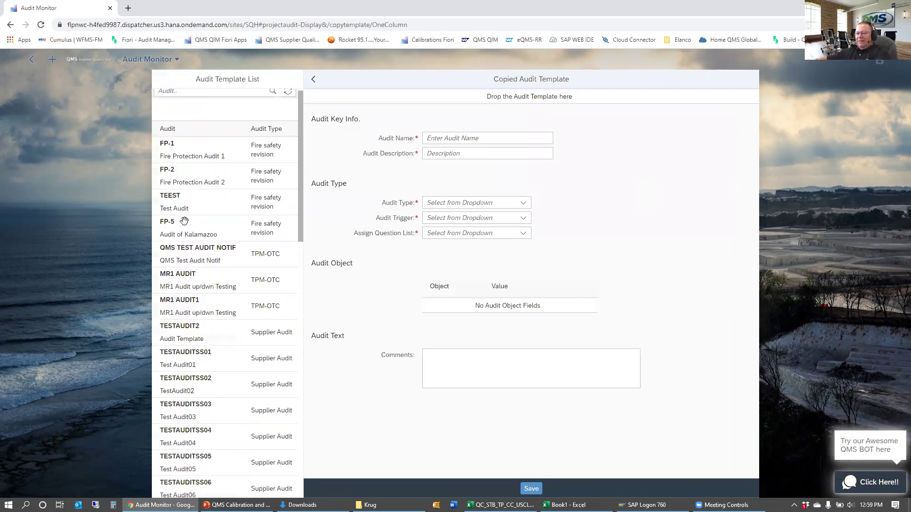
{"action": "scroll", "coordinate": [189, 209], "scroll_direction": "down", "scroll_amount": 10}
{"action": "scroll", "coordinate": [190, 213], "scroll_direction": "up", "scroll_amount": 10}
{"action": "left_click", "coordinate": [177, 97]}
{"action": "type", "text": "tm"}
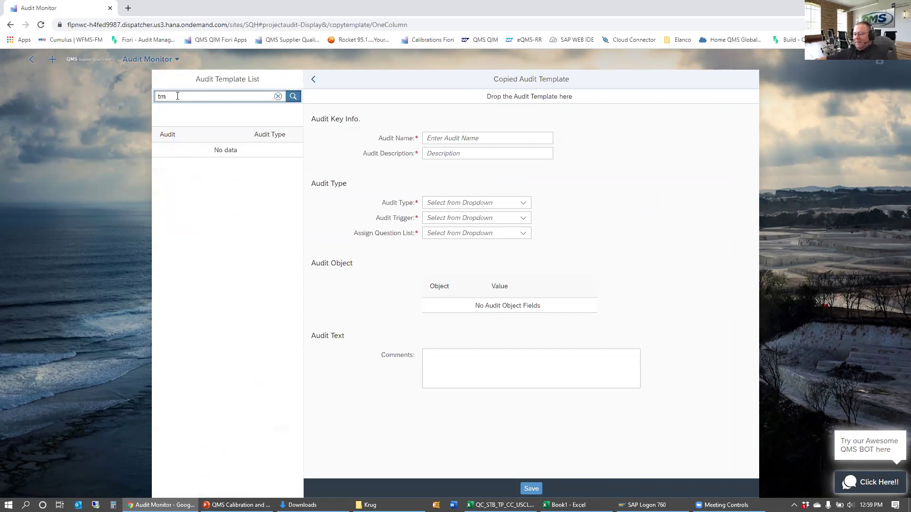
{"action": "double_click", "coordinate": [179, 97]}
{"action": "key", "text": "BackSpace"}
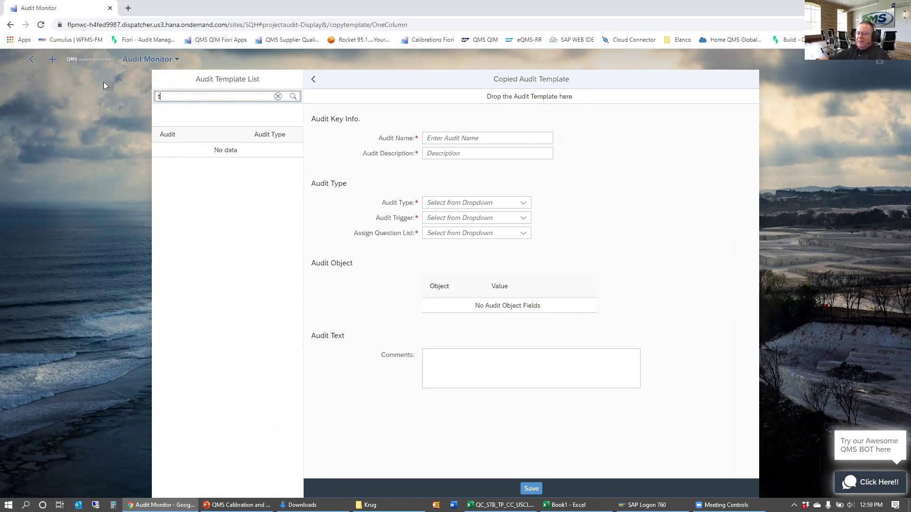
Find TPM-OTC-TEMPLATE in the audit template list and copy it into the new audit form.
{"action": "scroll", "coordinate": [203, 355], "scroll_direction": "down", "scroll_amount": 2}
{"action": "scroll", "coordinate": [203, 355], "scroll_direction": "down", "scroll_amount": 3}
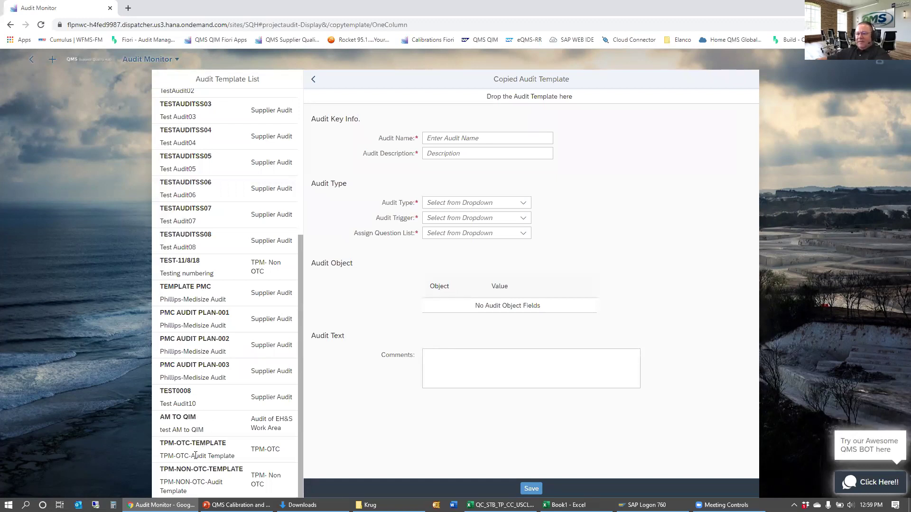
{"action": "left_click", "coordinate": [208, 446]}
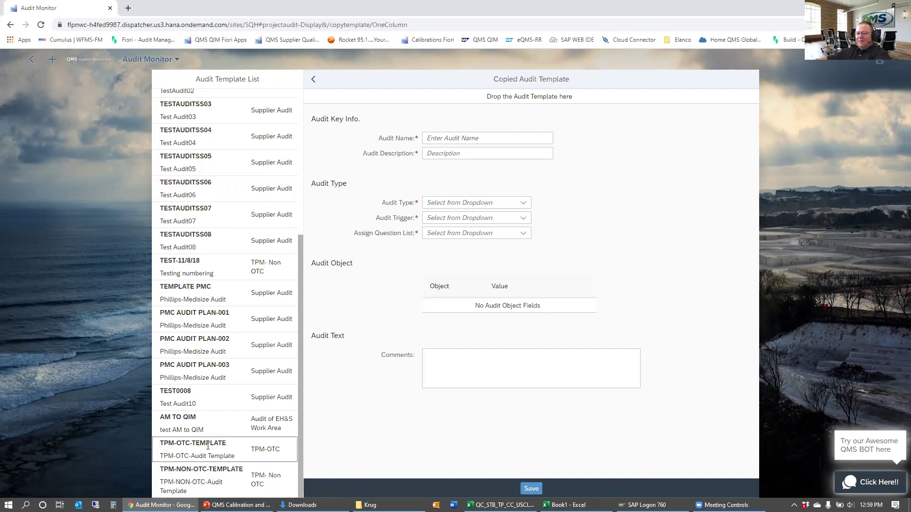
{"action": "left_click_drag", "start_coordinate": [206, 444], "coordinate": [508, 95]}
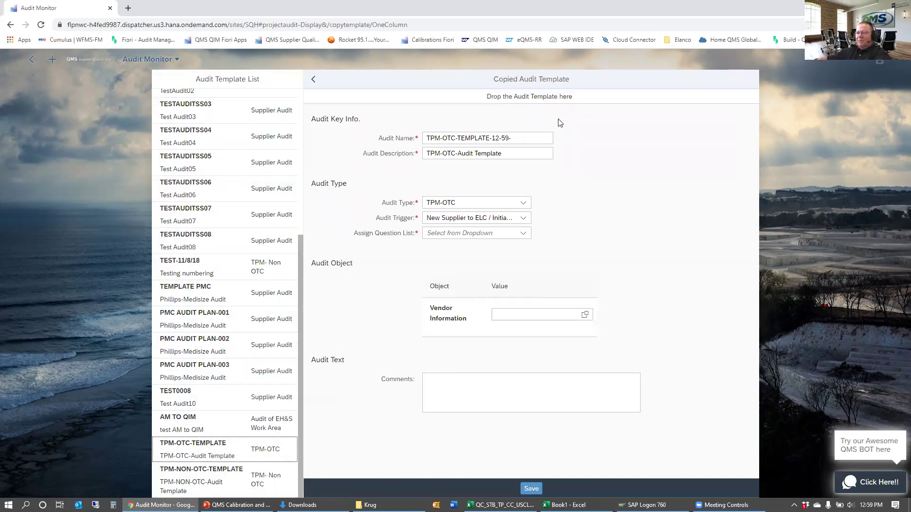
Name the copied audit "webinar-9-23" and set its description to "demo".
{"action": "triple_click", "coordinate": [539, 138]}
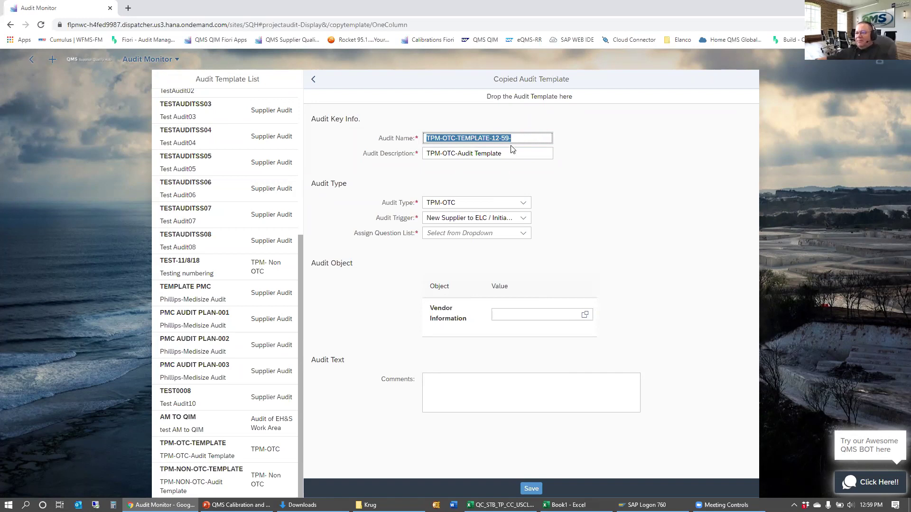
{"action": "type", "text": "webinar-9-23"}
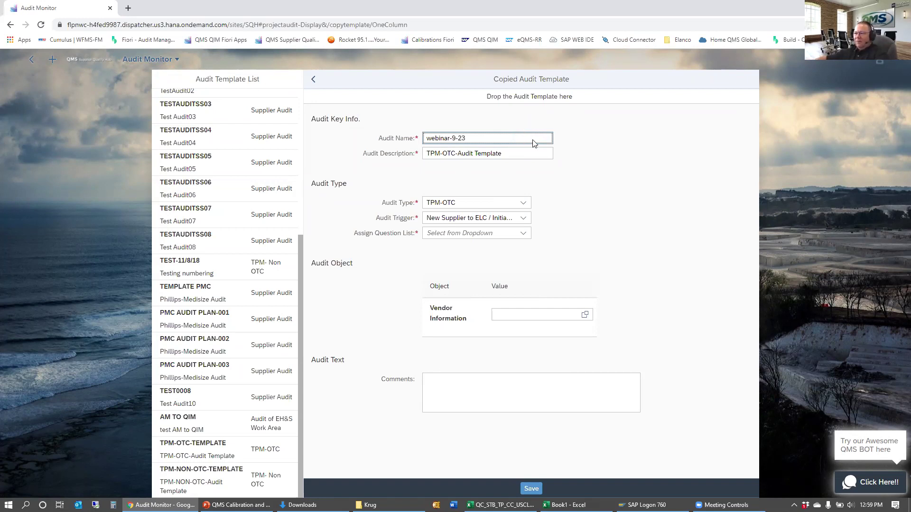
{"action": "left_click", "coordinate": [510, 152]}
{"action": "key", "text": "ctrl+a"}
{"action": "type", "text": "demo"}
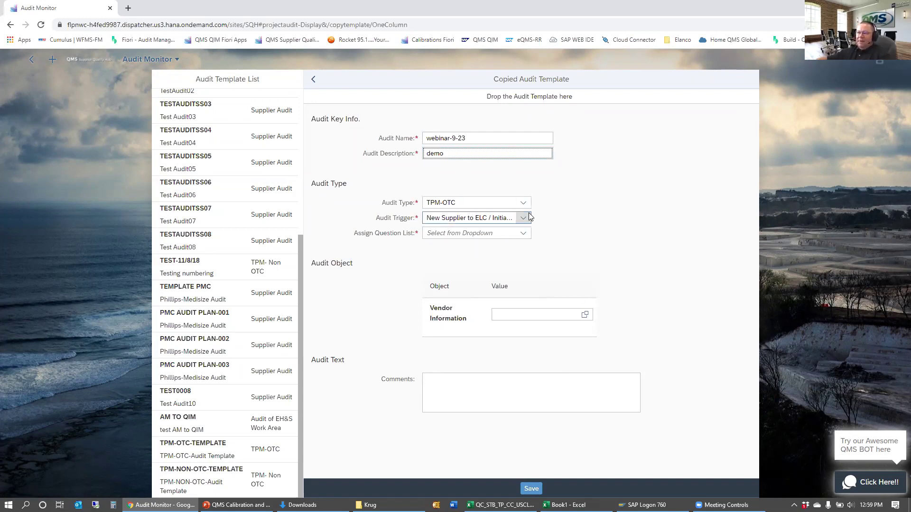
Assign the question list SUPPLIER01 to the copied audit, leave the comments empty and return to the audit list without saving.
{"action": "left_click", "coordinate": [524, 233]}
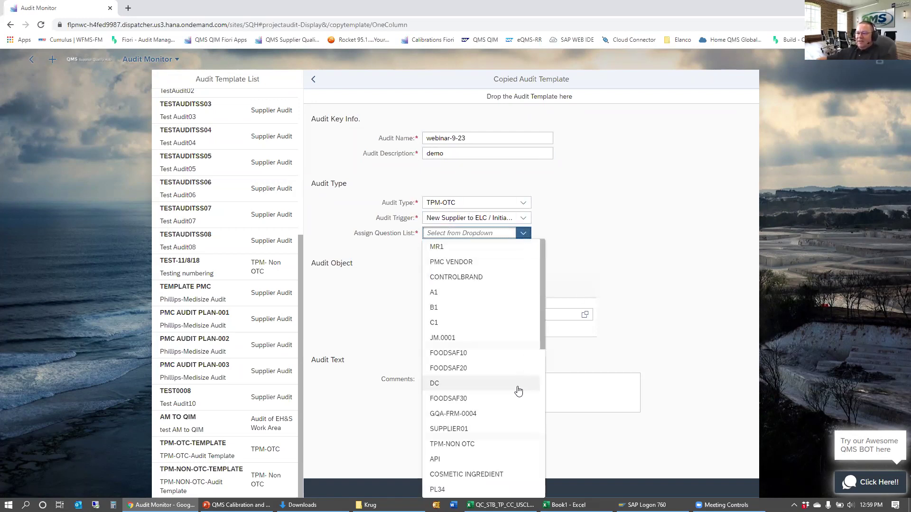
{"action": "left_click", "coordinate": [465, 430]}
{"action": "left_click", "coordinate": [457, 382]}
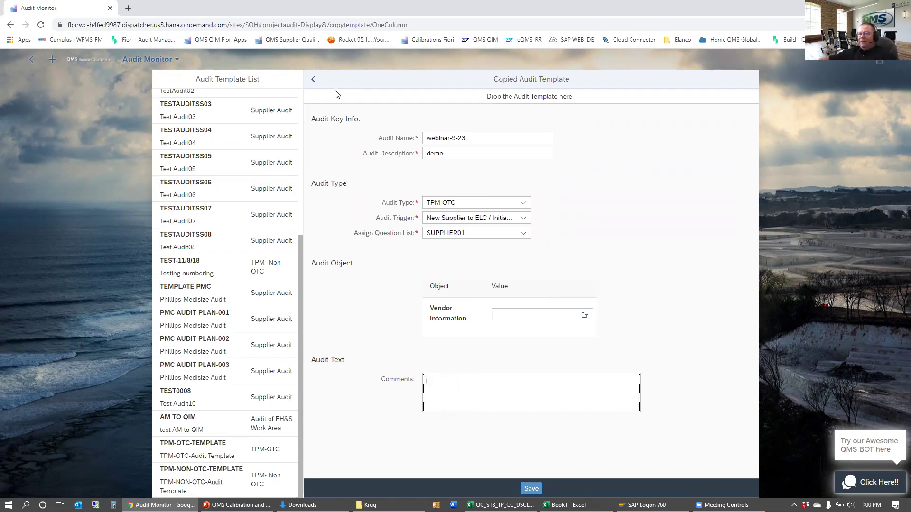
{"action": "left_click", "coordinate": [314, 79]}
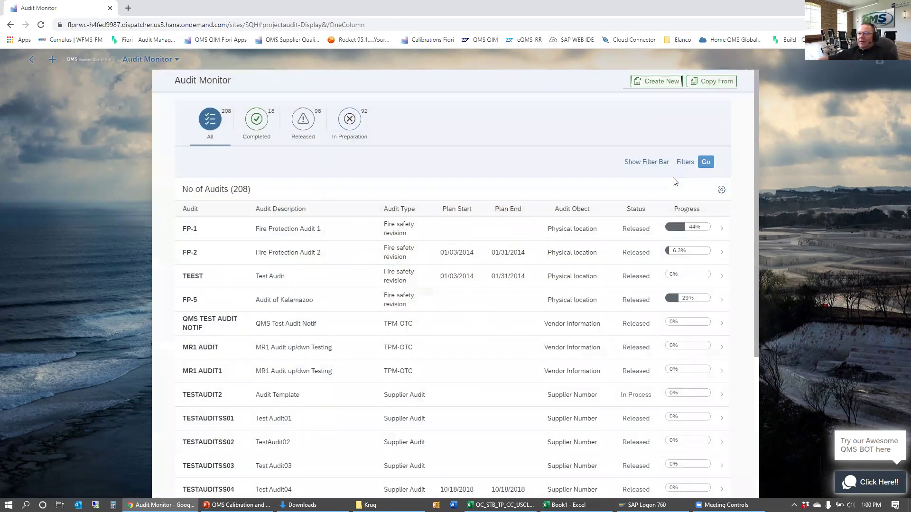
Filter the audits by the grouping VENDOR and open the audit FIORI-AUDIT-1.1.3.
{"action": "left_click", "coordinate": [658, 164]}
{"action": "left_click", "coordinate": [310, 193]}
{"action": "type", "text": "VD"}
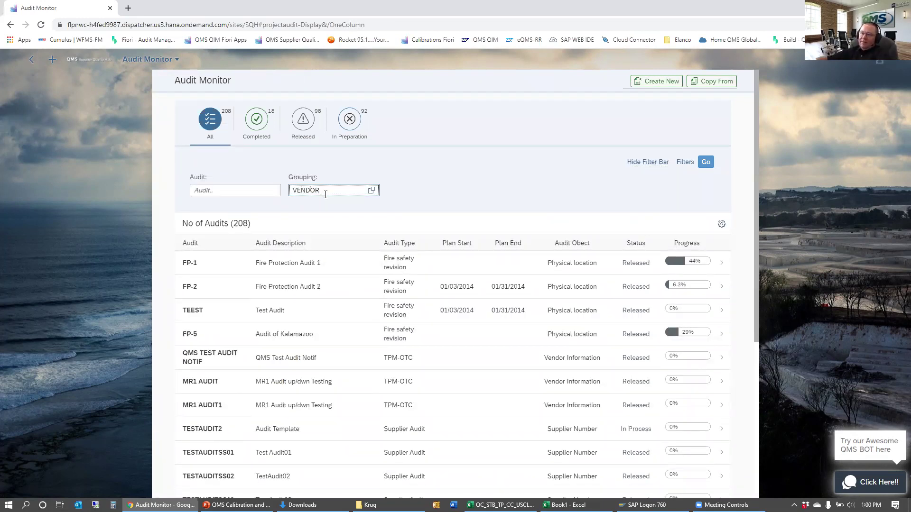
{"action": "left_click", "coordinate": [705, 164]}
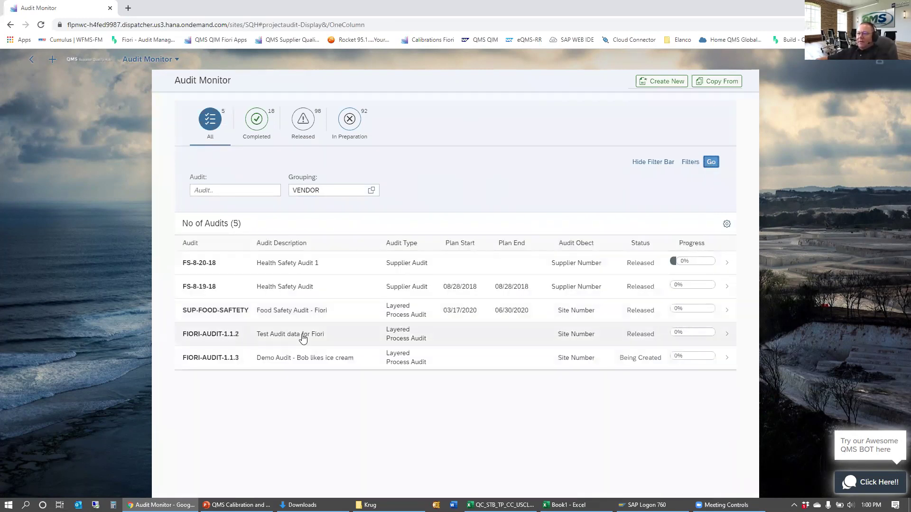
{"action": "left_click", "coordinate": [302, 361]}
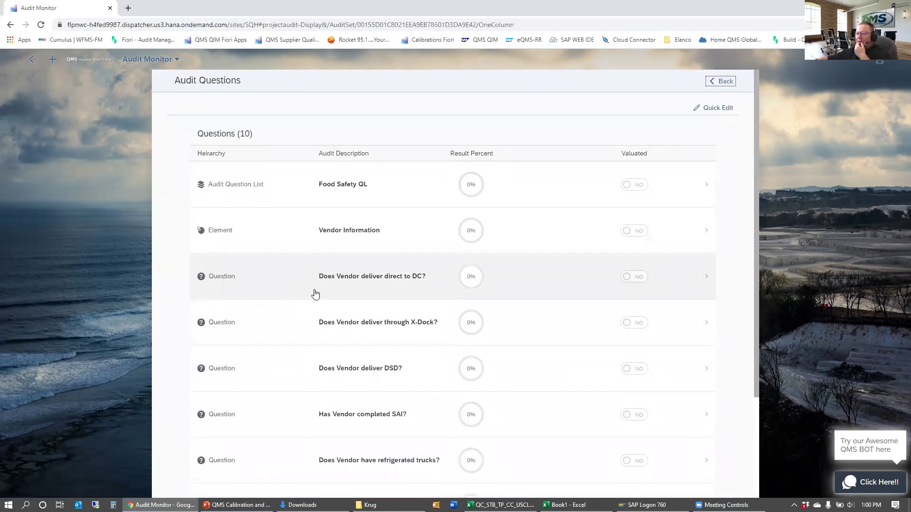
Quick-edit the audit questions and assign Yes to the direct to DC, X-Dock and DSD delivery questions.
{"action": "left_click", "coordinate": [716, 109]}
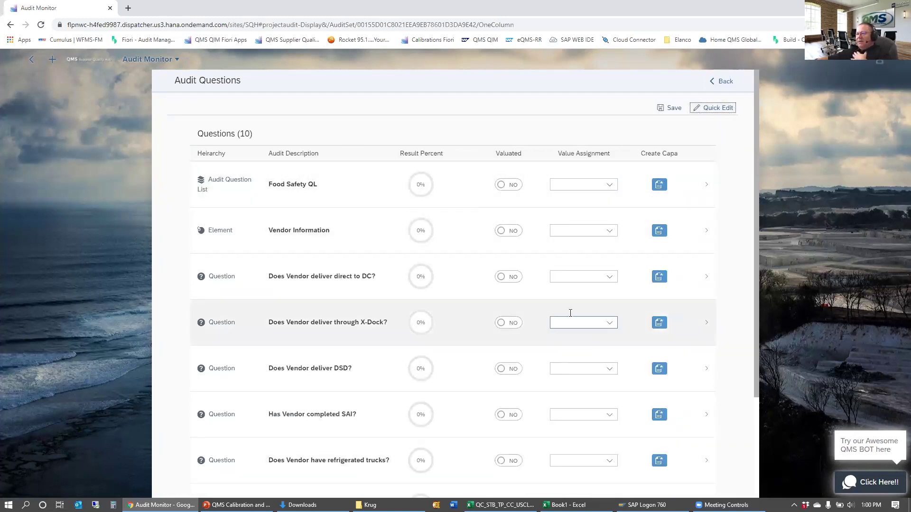
{"action": "left_click", "coordinate": [611, 277]}
{"action": "type", "text": "Yes"}
{"action": "left_click", "coordinate": [608, 325]}
{"action": "left_click", "coordinate": [567, 338]}
{"action": "left_click", "coordinate": [584, 370]}
{"action": "left_click", "coordinate": [562, 383]}
Mark the DSD, X-Dock and direct to DC delivery questions as valuated.
{"action": "left_click", "coordinate": [508, 368]}
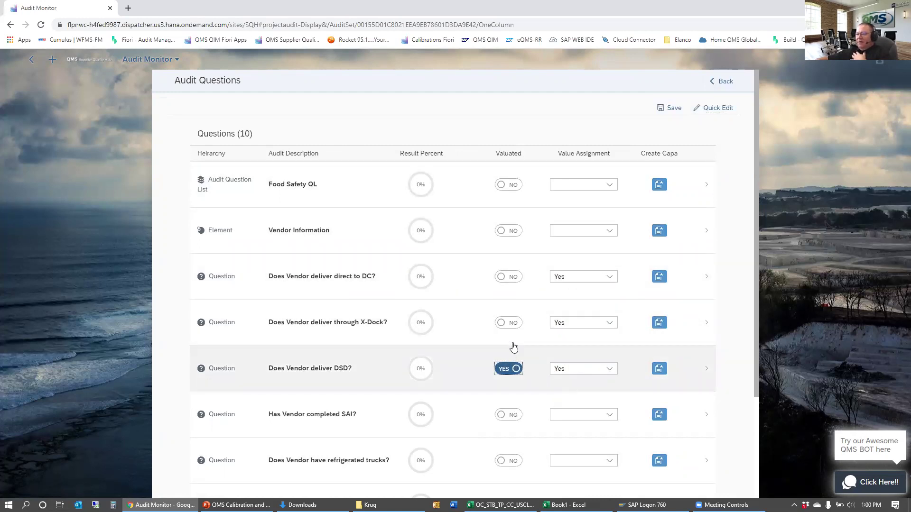
{"action": "left_click", "coordinate": [508, 322]}
{"action": "left_click", "coordinate": [510, 277]}
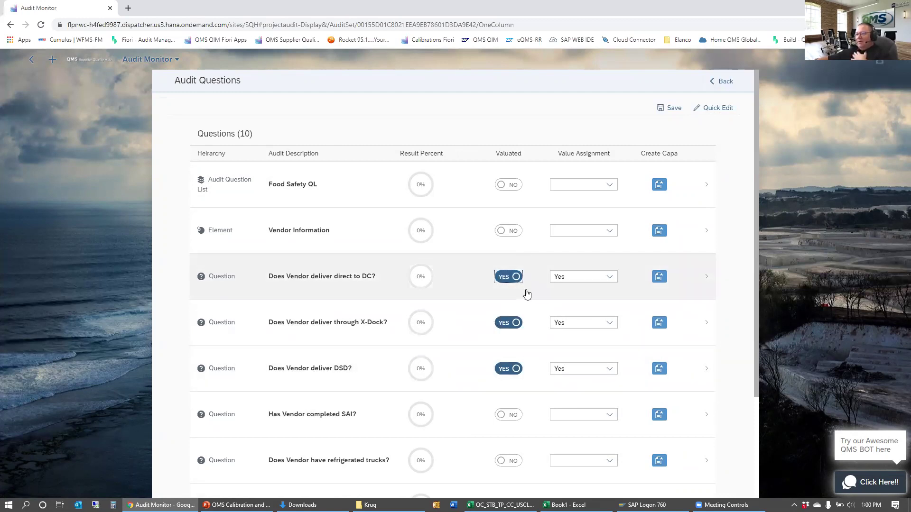
Examine the CAPA creation form for the X-Dock question, close it, and return to the audit list without saving.
{"action": "left_click", "coordinate": [658, 322]}
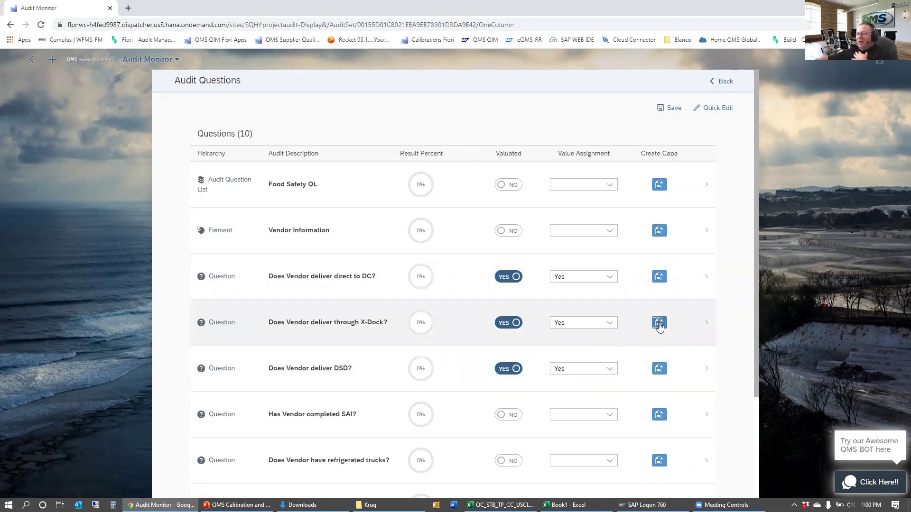
{"action": "left_click_drag", "start_coordinate": [490, 273], "coordinate": [247, 264]}
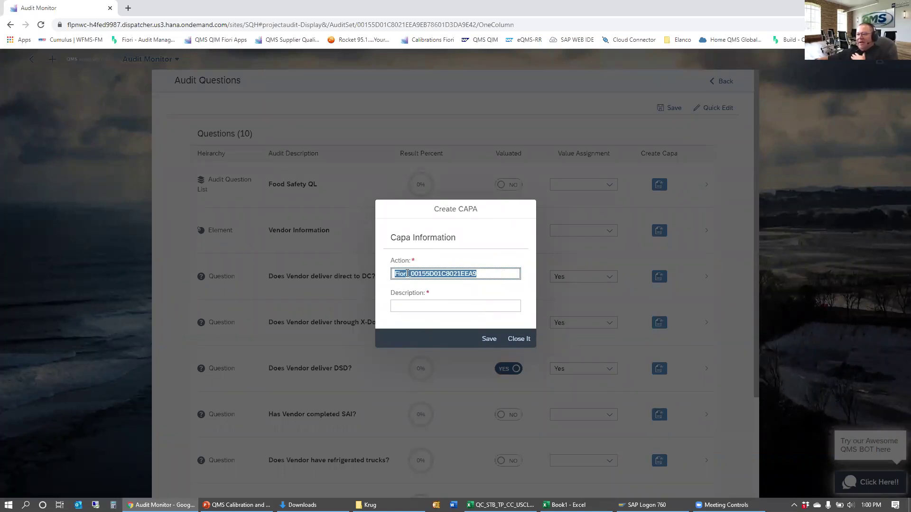
{"action": "left_click", "coordinate": [433, 307]}
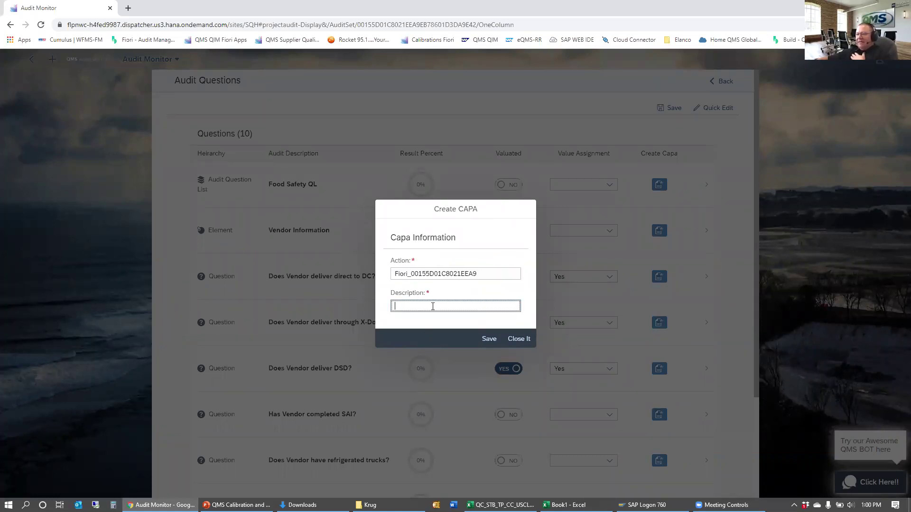
{"action": "left_click", "coordinate": [518, 338]}
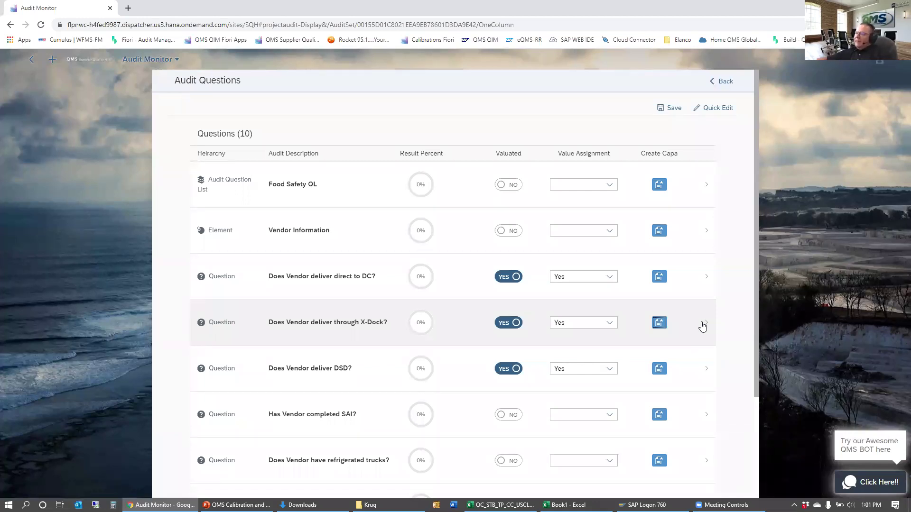
{"action": "left_click", "coordinate": [701, 81]}
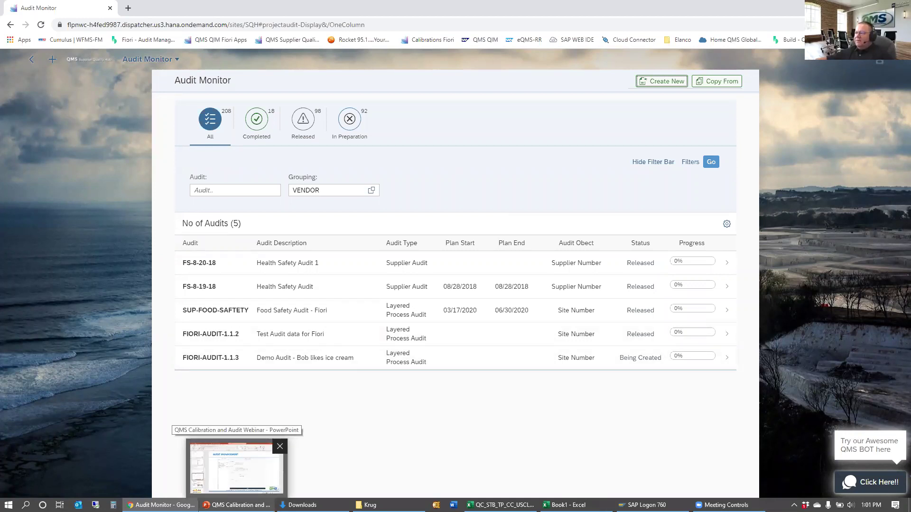
Switch to the QMS Calibration and Audit Webinar presentation in PowerPoint and advance to the "Calibration in SAP" slide.
{"action": "left_click", "coordinate": [250, 489]}
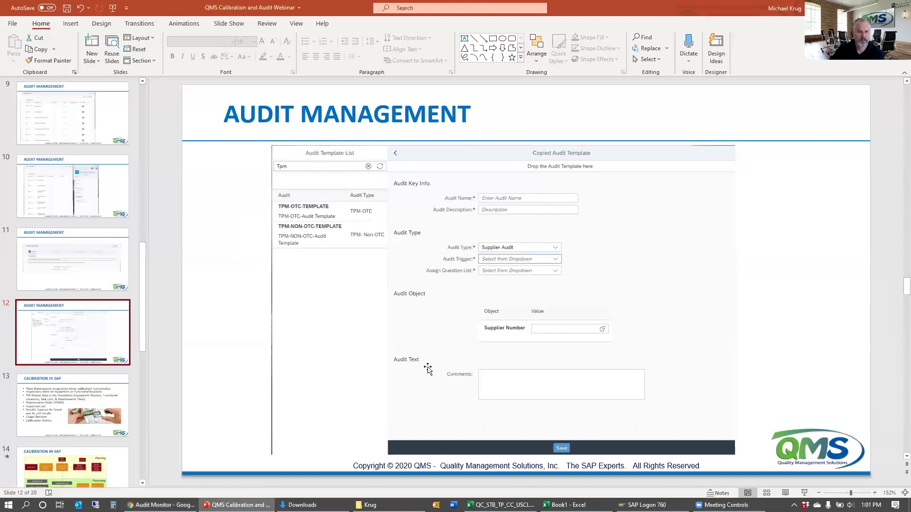
{"action": "key", "text": "Page_Down"}
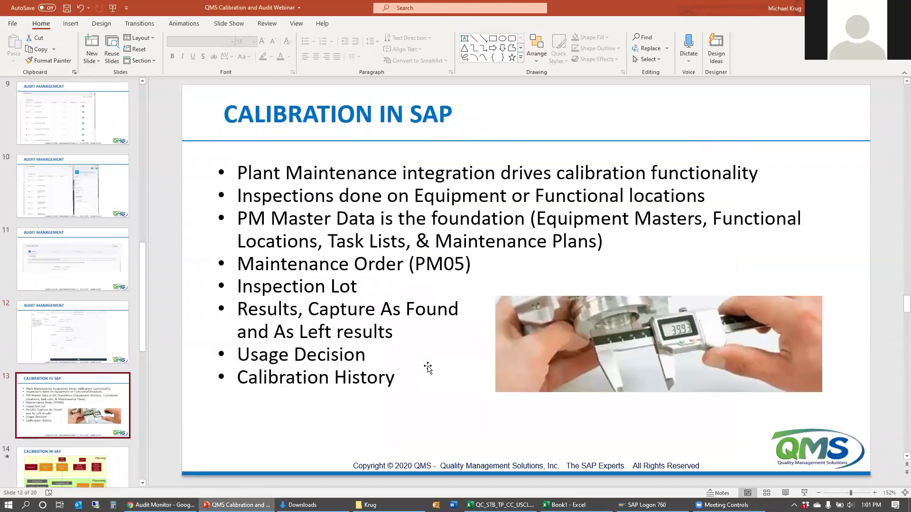
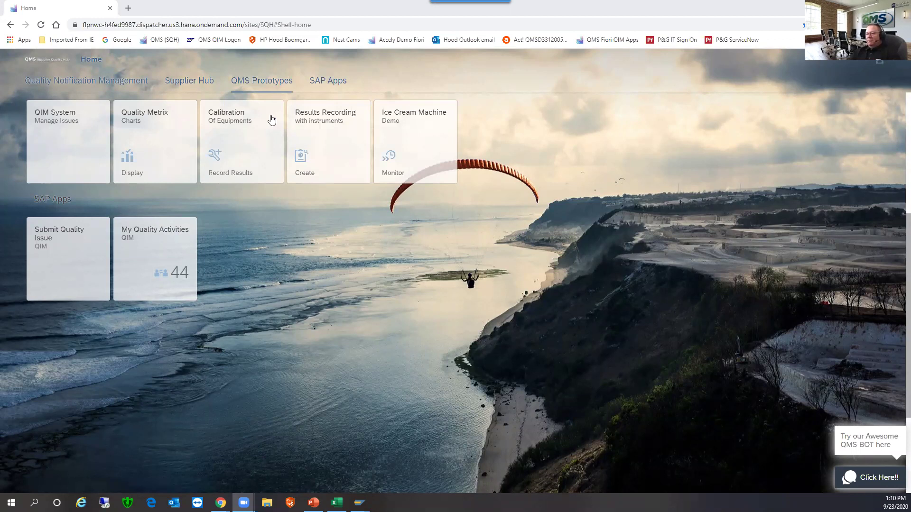
Try to open the Calibration of Equipments app from the launchpad, and dismiss the error.
{"action": "left_click", "coordinate": [51, 63]}
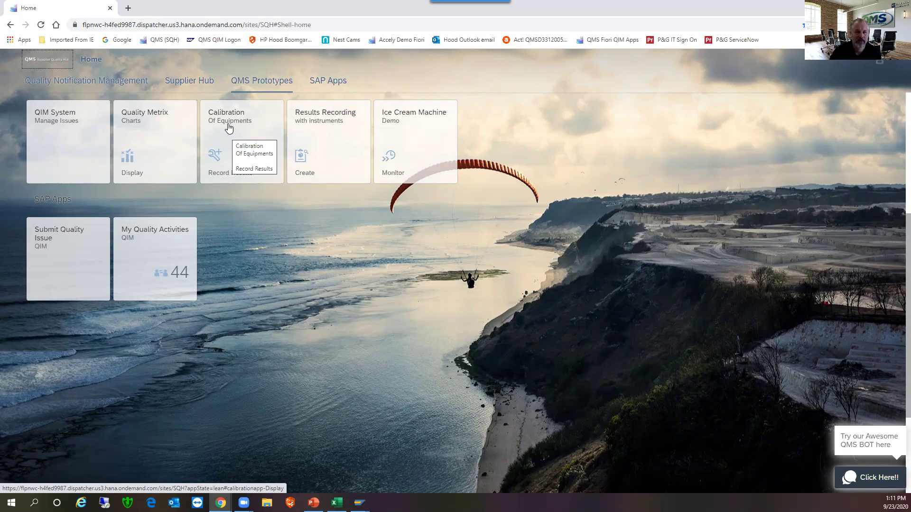
{"action": "left_click", "coordinate": [241, 142]}
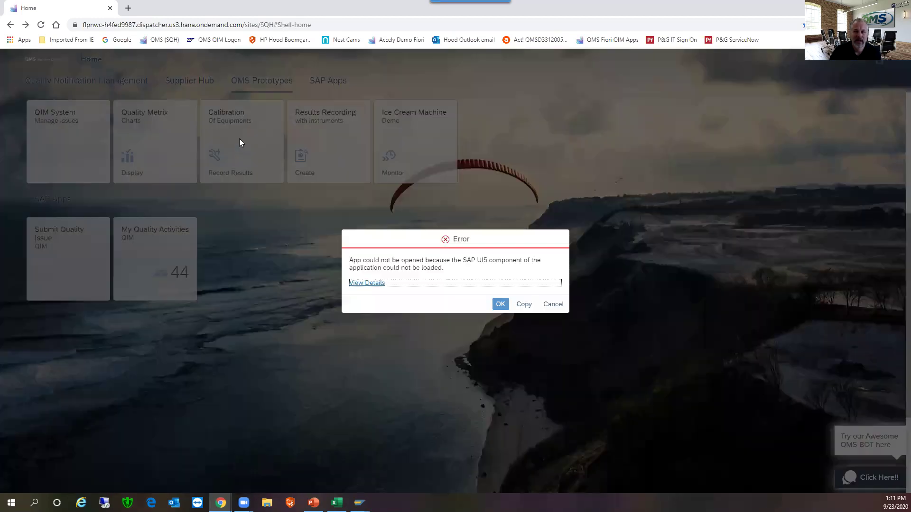
{"action": "left_click", "coordinate": [501, 305]}
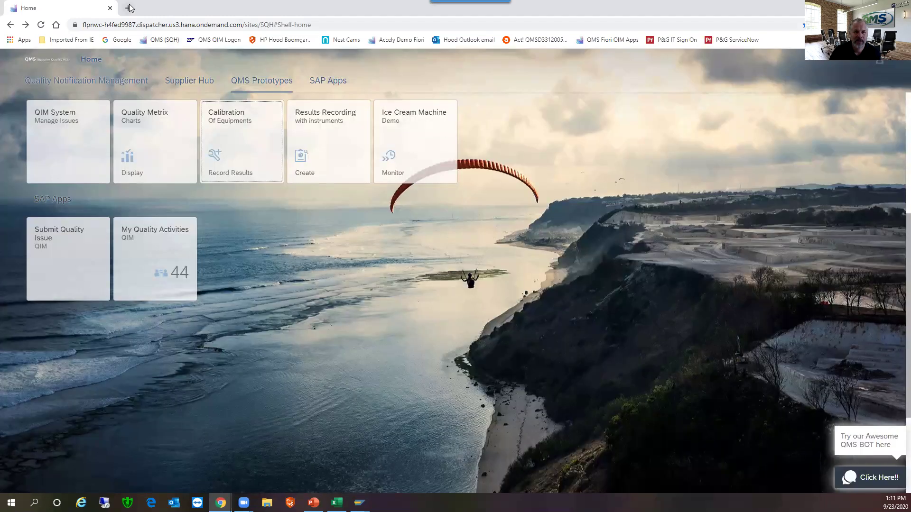
Reopen the Fiori launchpad home page in a new browser tab and close the old tab.
{"action": "left_click", "coordinate": [129, 8]}
{"action": "type", "text": "https://flpnwc-h4fed9987.dispatcher.us3.hana.ondemand.com/sites/SQH#Shell-home"}
{"action": "key", "text": "Return"}
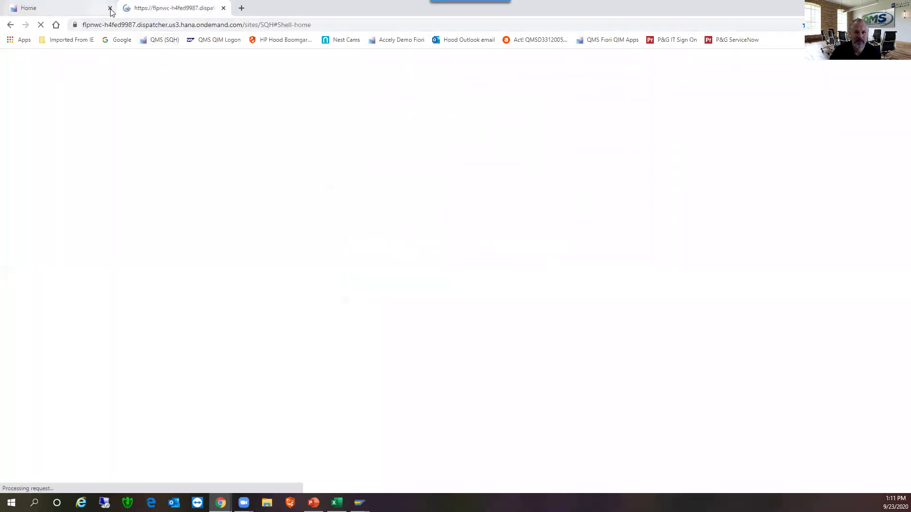
{"action": "left_click", "coordinate": [110, 8]}
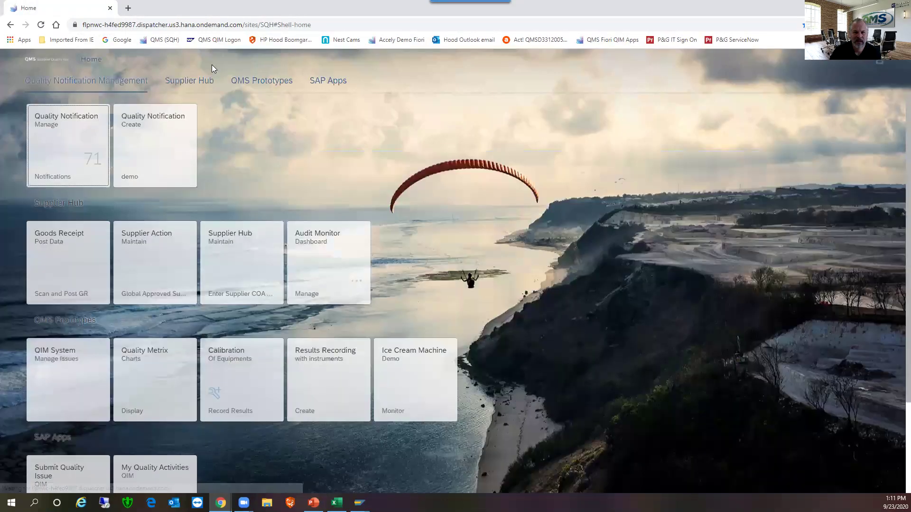
Open the Calibration of Equipments app and examine its Equipment Number and Maintenance Plant filters, toggling the filter bar.
{"action": "left_click", "coordinate": [251, 365]}
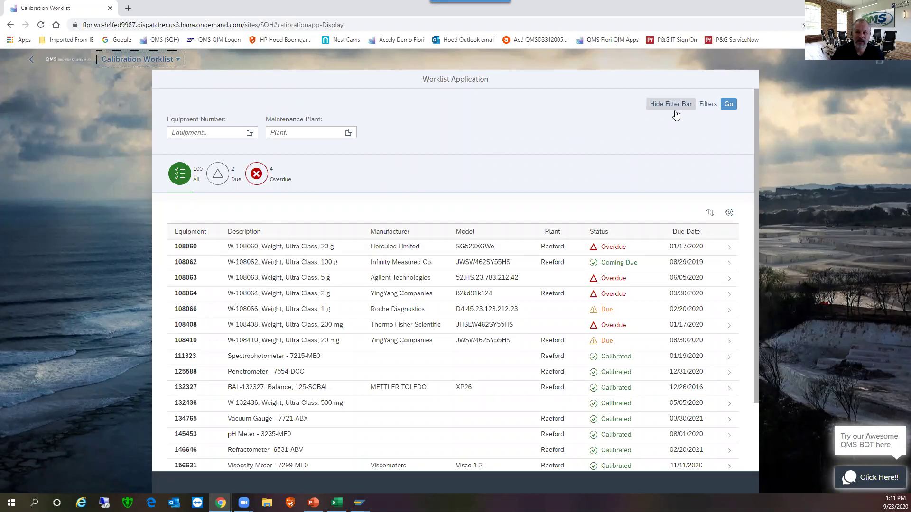
{"action": "left_click", "coordinate": [207, 131]}
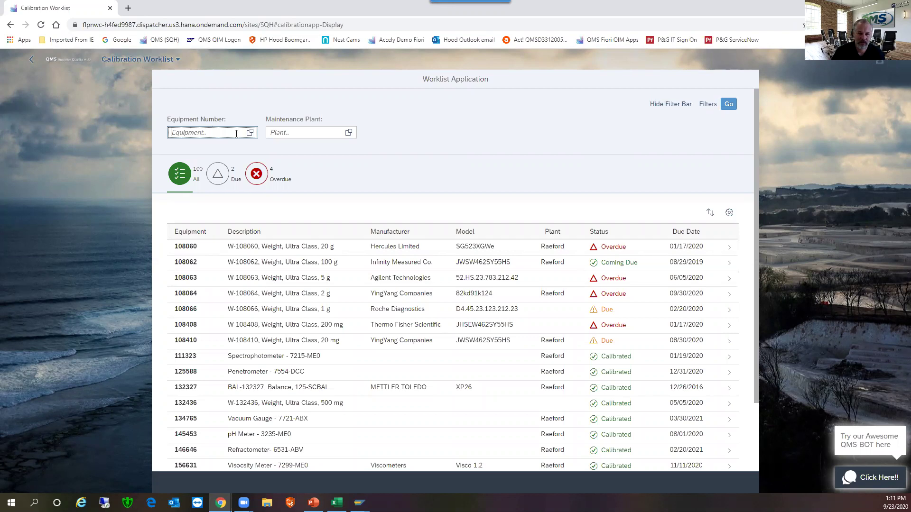
{"action": "left_click", "coordinate": [329, 131]}
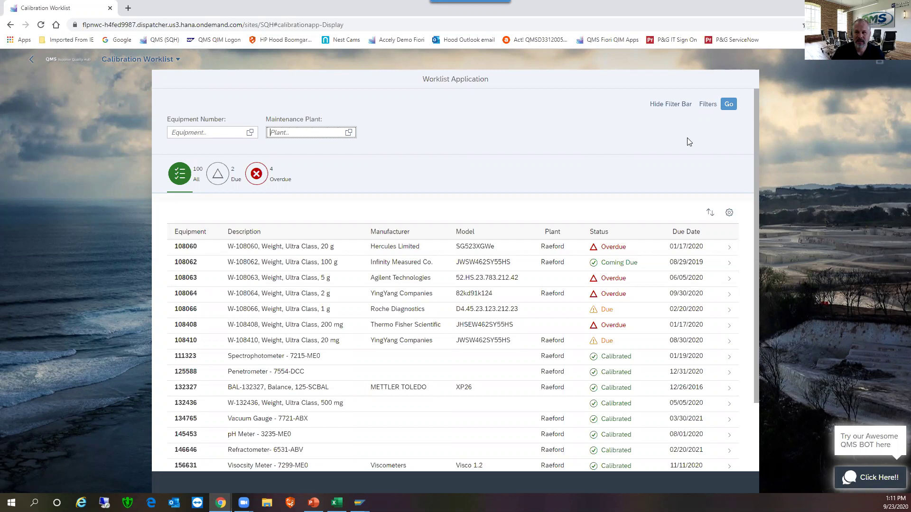
{"action": "left_click", "coordinate": [670, 105]}
{"action": "left_click", "coordinate": [670, 105]}
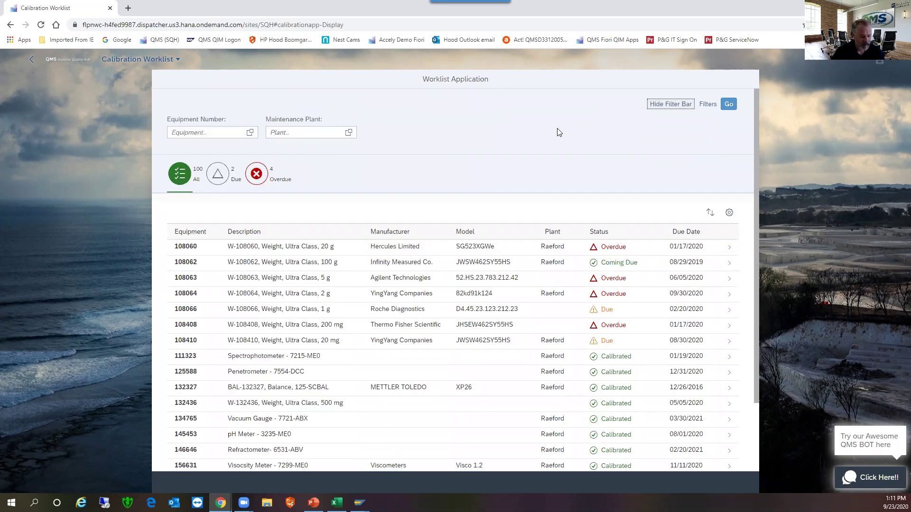
Filter the calibration worklist by Due equipment, and finally restrict it to Overdue equipment.
{"action": "left_click", "coordinate": [187, 182]}
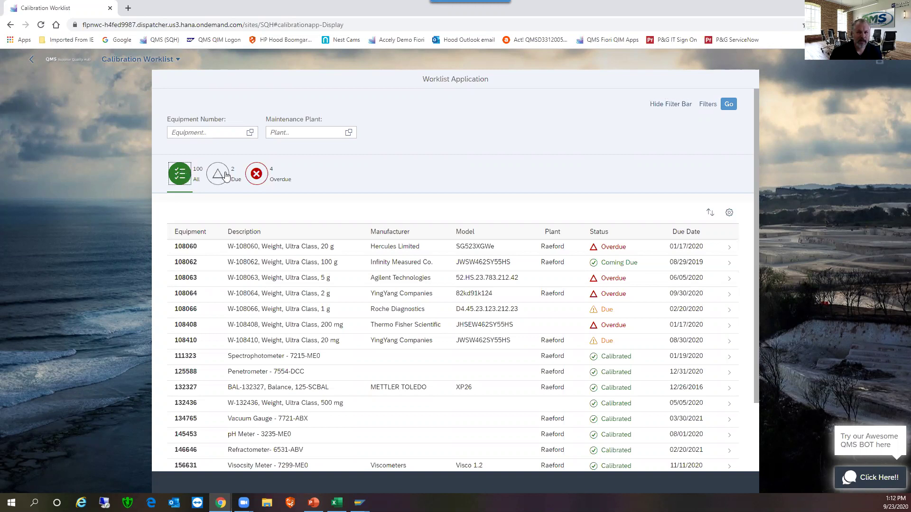
{"action": "left_click", "coordinate": [225, 176]}
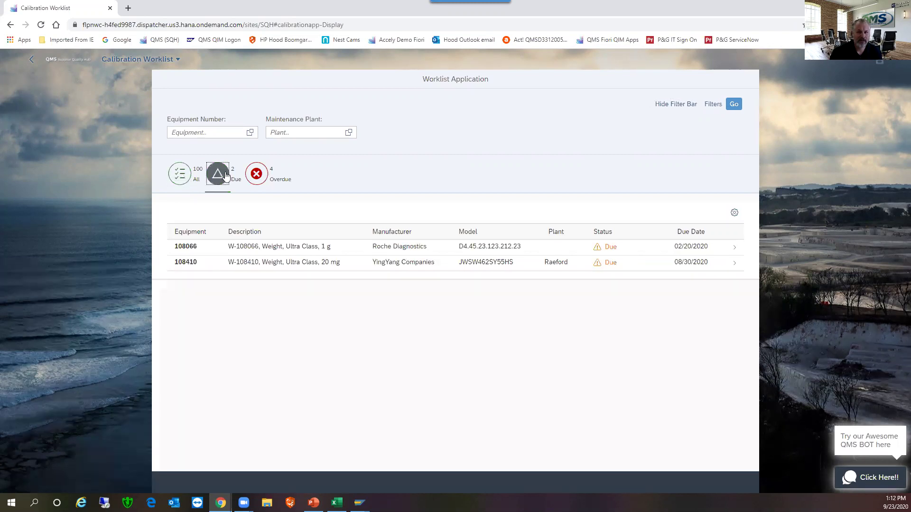
{"action": "left_click", "coordinate": [266, 176]}
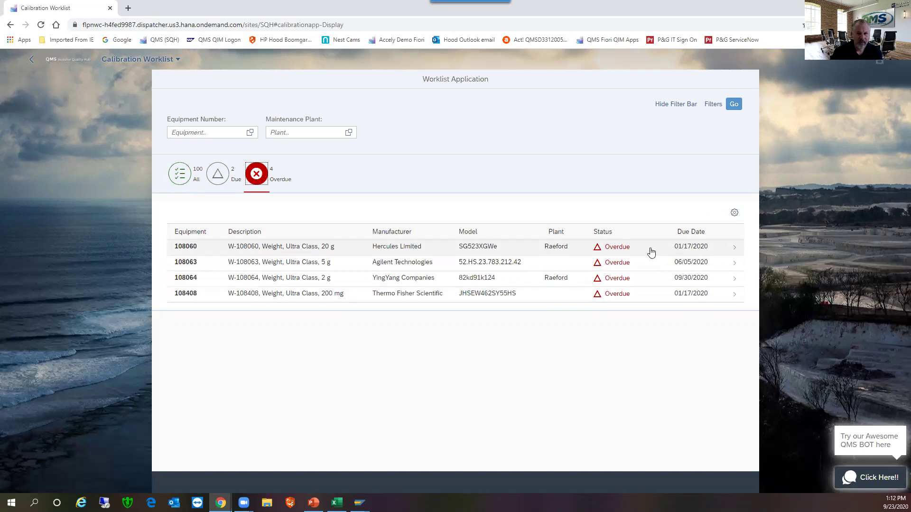
Add the Accuracy column to the worklist table.
{"action": "left_click", "coordinate": [733, 214]}
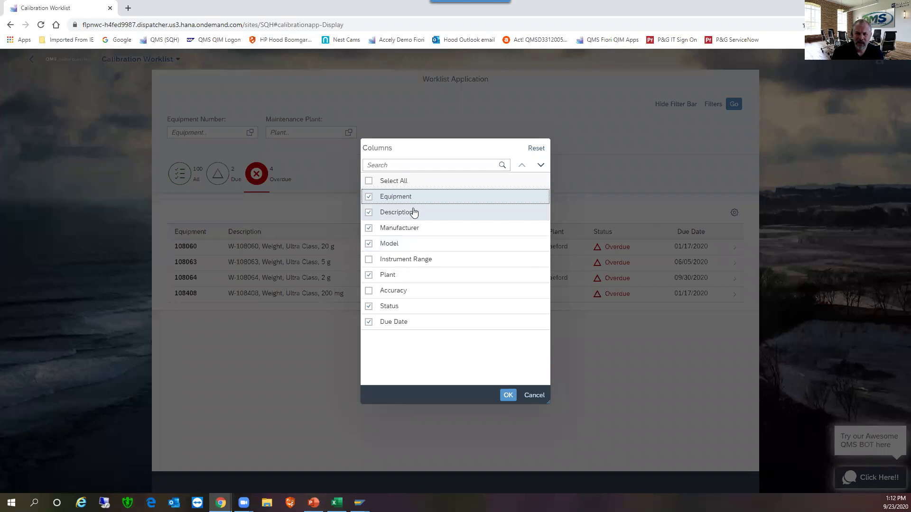
{"action": "left_click", "coordinate": [392, 291]}
{"action": "left_click", "coordinate": [368, 291]}
{"action": "left_click", "coordinate": [507, 395]}
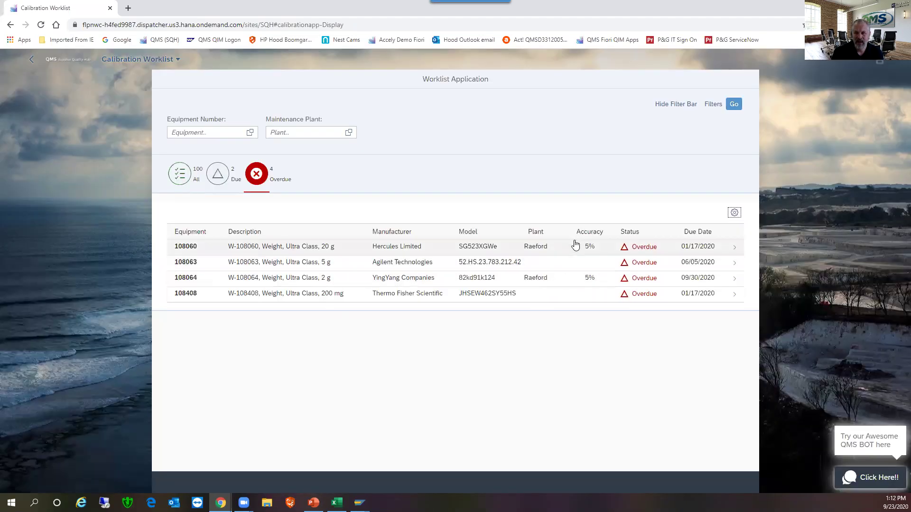
Remove the Accuracy column from the worklist table.
{"action": "left_click", "coordinate": [734, 212]}
{"action": "left_click", "coordinate": [369, 291]}
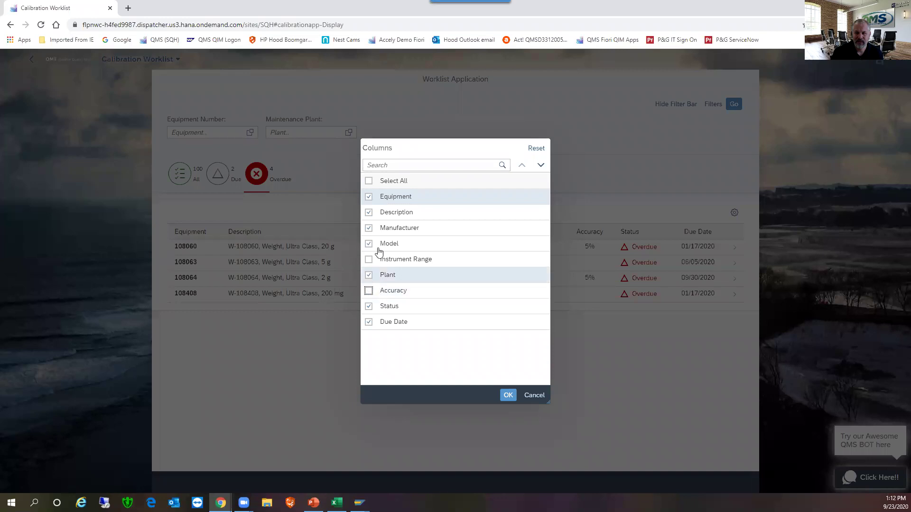
{"action": "left_click", "coordinate": [508, 395]}
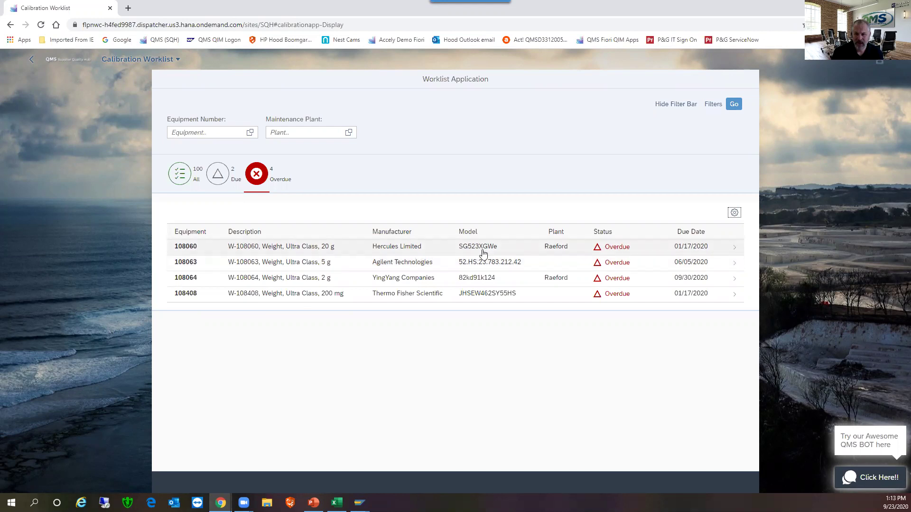
Open the details of overdue equipment 108060, and switch to SAP GUI to display the same equipment record.
{"action": "left_click", "coordinate": [622, 249]}
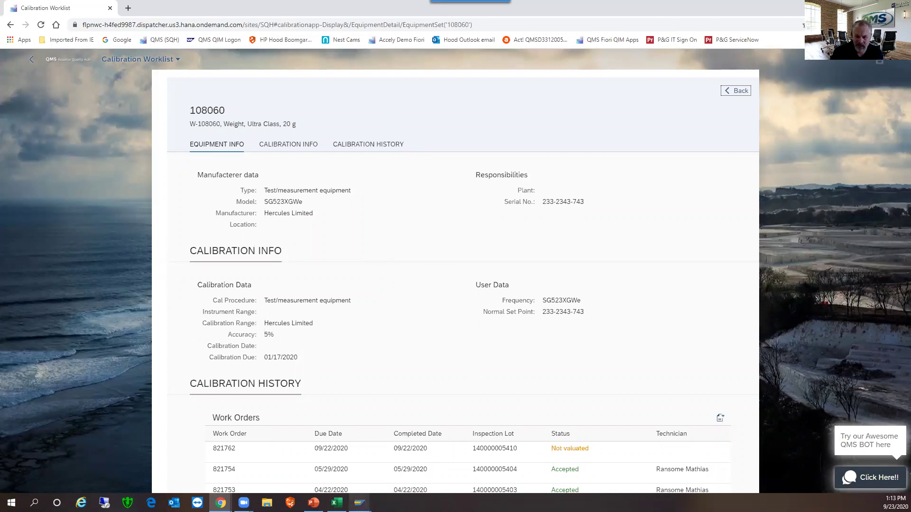
{"action": "mouse_move", "coordinate": [359, 502]}
{"action": "left_click", "coordinate": [386, 465]}
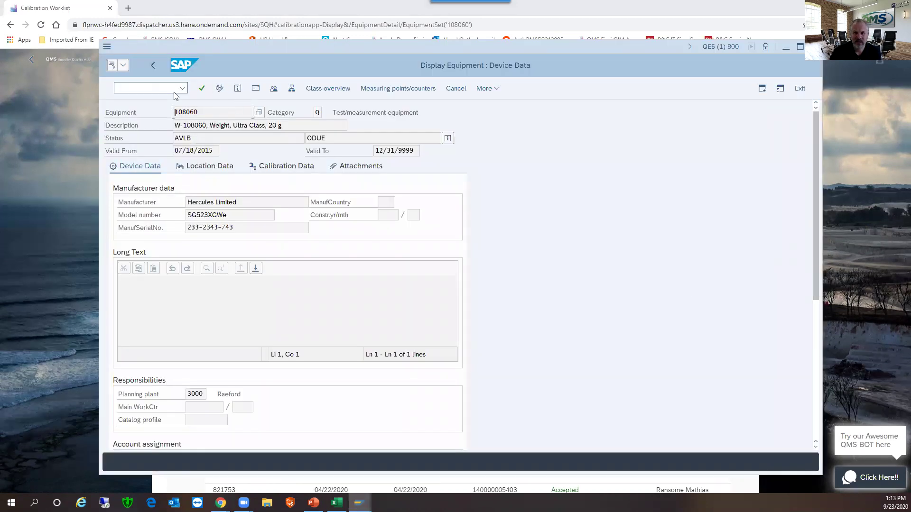
{"action": "left_click", "coordinate": [154, 66]}
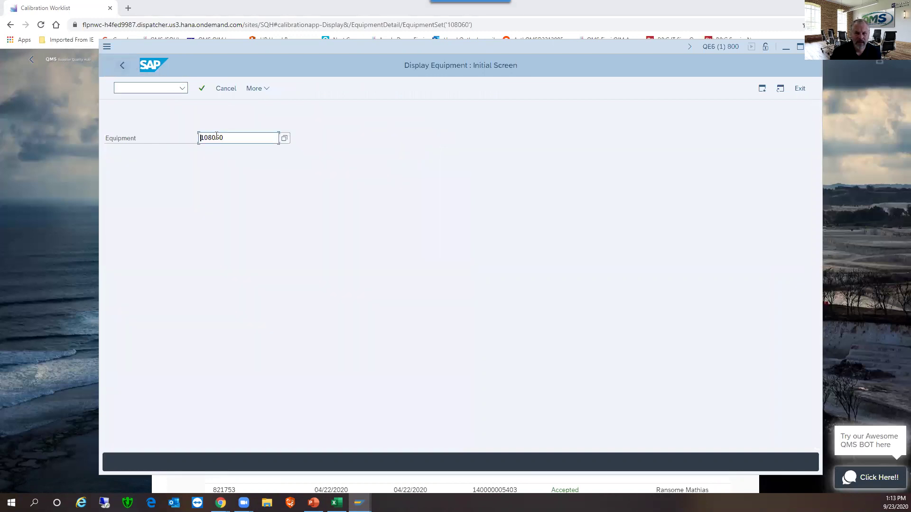
{"action": "key", "text": "Return"}
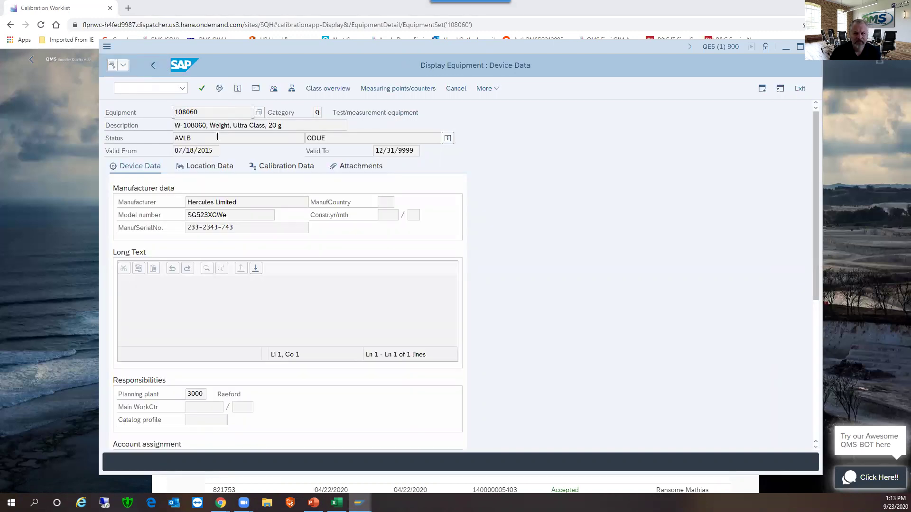
Review the manufacturer and calibration data of equipment 108060 in SAP GUI, and return to the Fiori equipment page.
{"action": "double_click", "coordinate": [192, 112]}
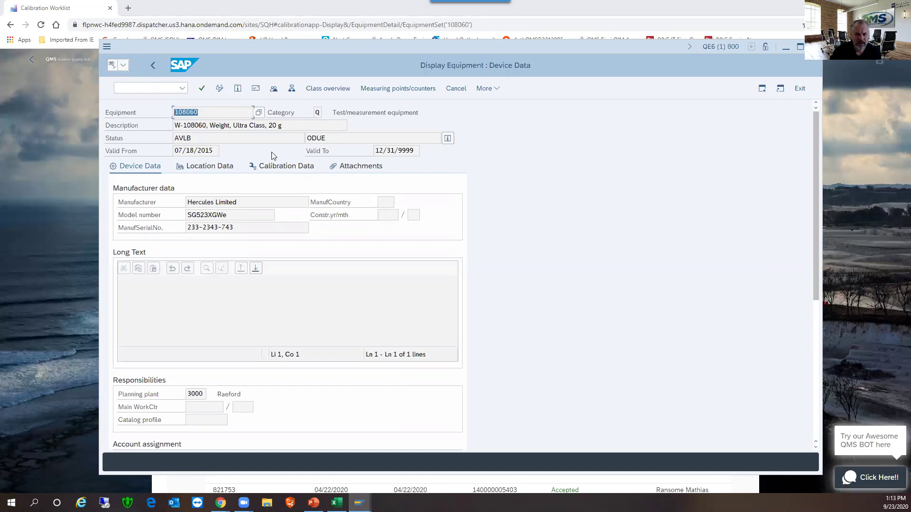
{"action": "left_click", "coordinate": [260, 205]}
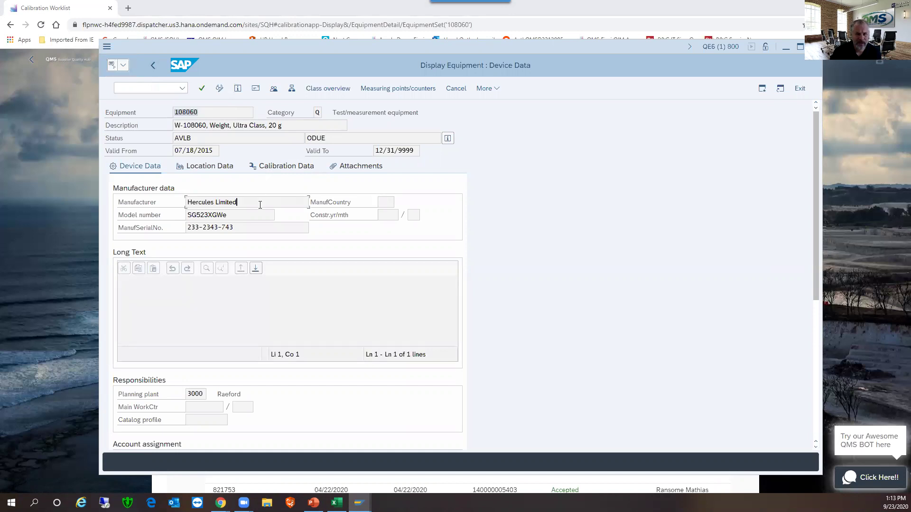
{"action": "left_click", "coordinate": [246, 227]}
{"action": "left_click", "coordinate": [281, 167]}
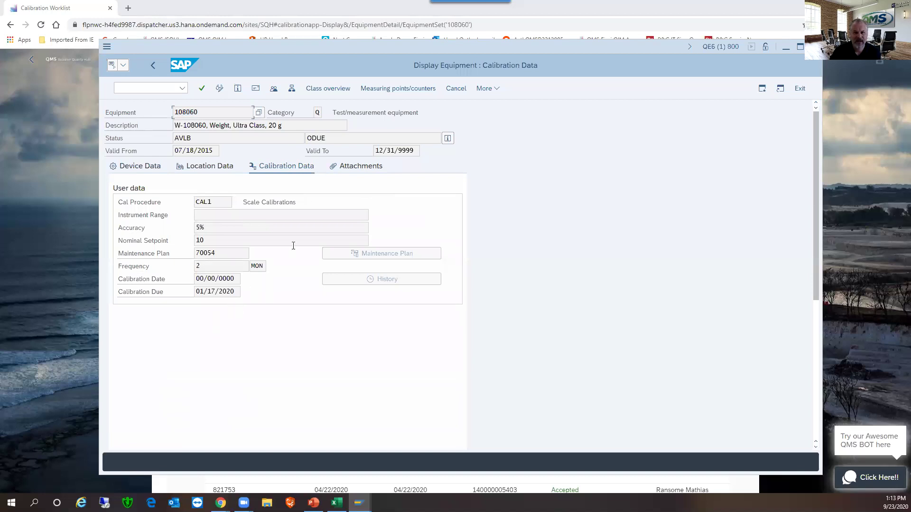
{"action": "left_click", "coordinate": [786, 47]}
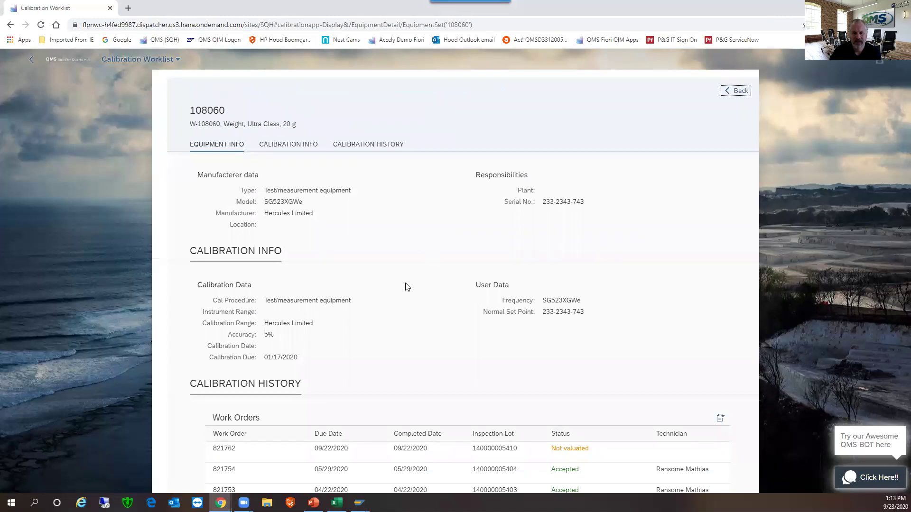
Review the accuracy value in the calibration info and the work orders in the calibration history of equipment 108060.
{"action": "scroll", "coordinate": [311, 312], "scroll_direction": "down", "scroll_amount": 1}
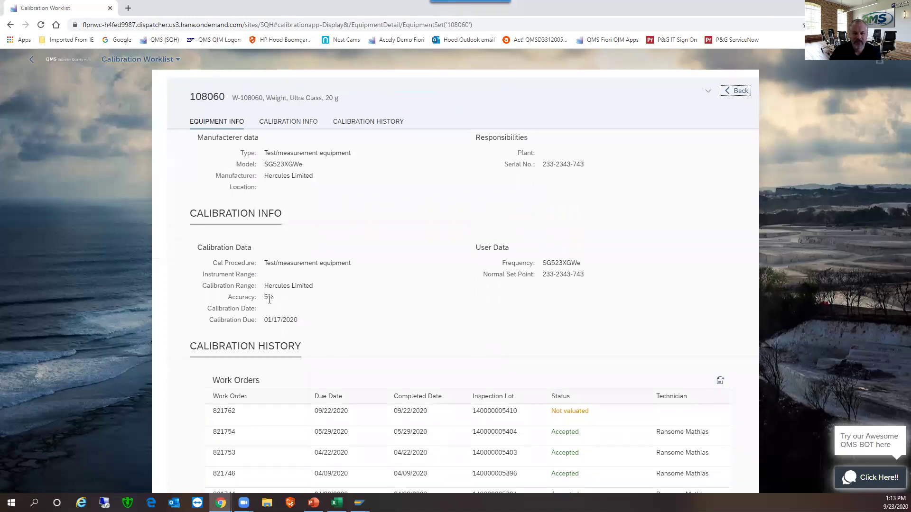
{"action": "left_click_drag", "start_coordinate": [268, 296], "coordinate": [327, 287]}
{"action": "scroll", "coordinate": [356, 316], "scroll_direction": "down", "scroll_amount": 6}
{"action": "scroll", "coordinate": [356, 315], "scroll_direction": "up", "scroll_amount": 2}
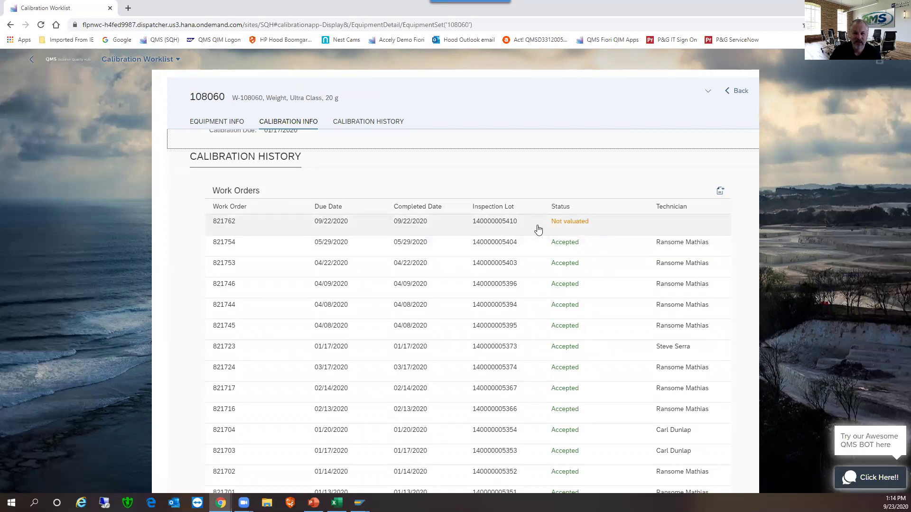
Open the work order that is not valuated, look over its checkpoints, and return to the equipment details.
{"action": "left_click", "coordinate": [380, 231]}
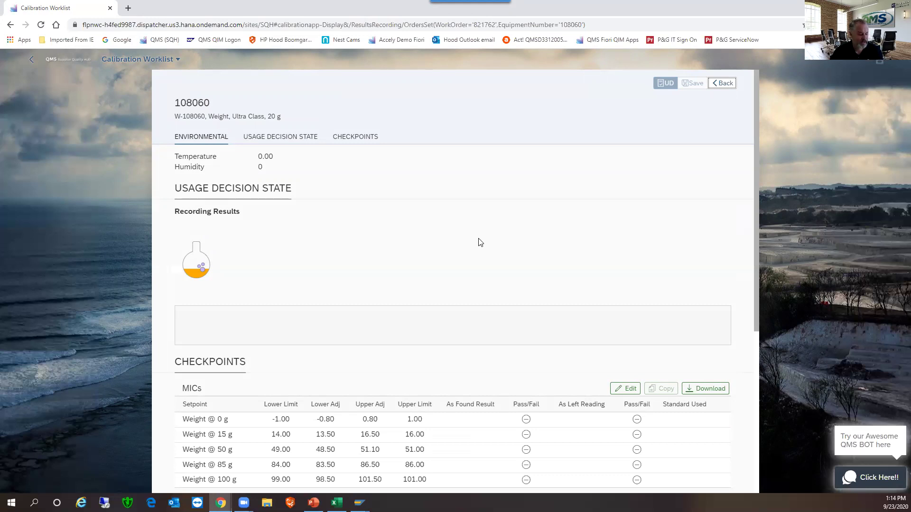
{"action": "scroll", "coordinate": [480, 242], "scroll_direction": "down", "scroll_amount": 1}
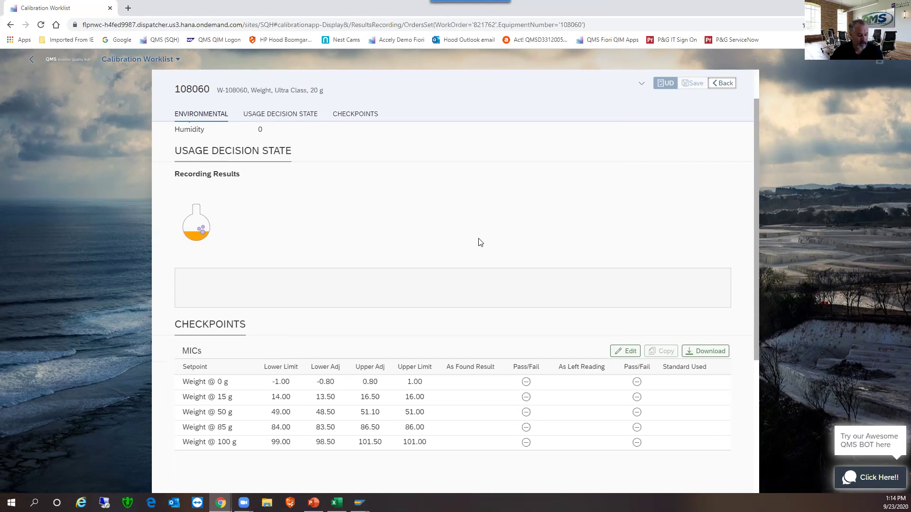
{"action": "scroll", "coordinate": [480, 242], "scroll_direction": "up", "scroll_amount": 1}
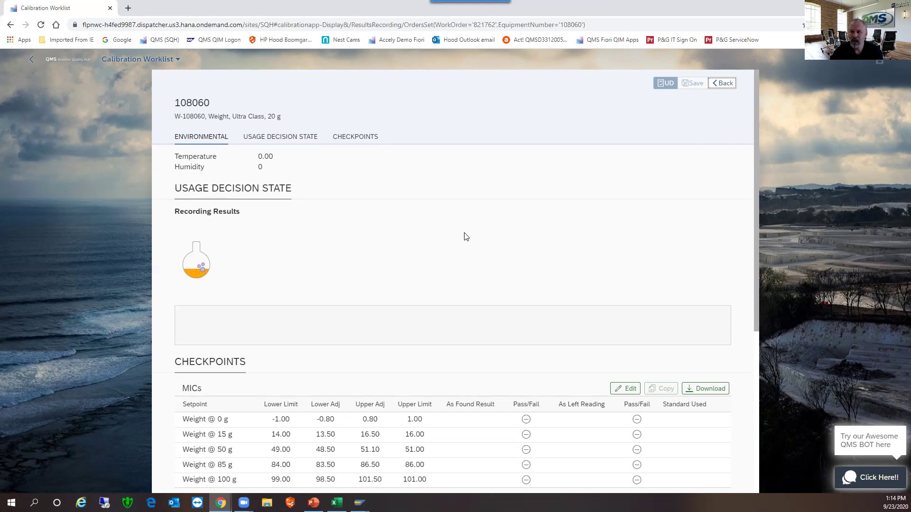
{"action": "left_click", "coordinate": [721, 84]}
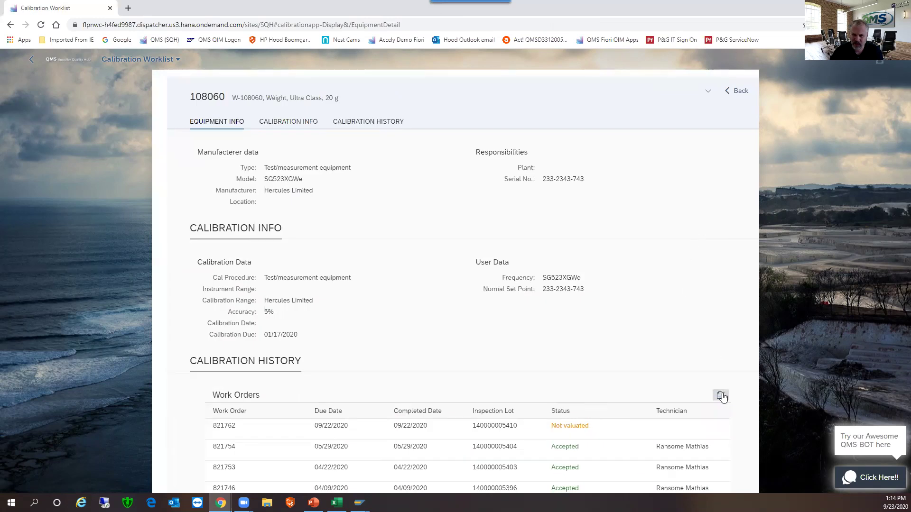
Locate the Create Manual Call option, and reopen the not valuated work order to review its usage decision state and checkpoints.
{"action": "scroll", "coordinate": [711, 342], "scroll_direction": "down", "scroll_amount": 3}
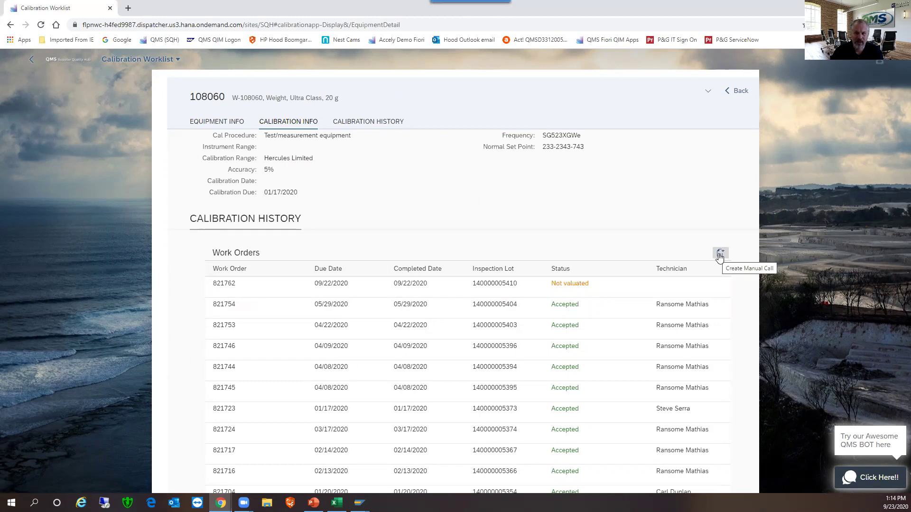
{"action": "left_click", "coordinate": [521, 294]}
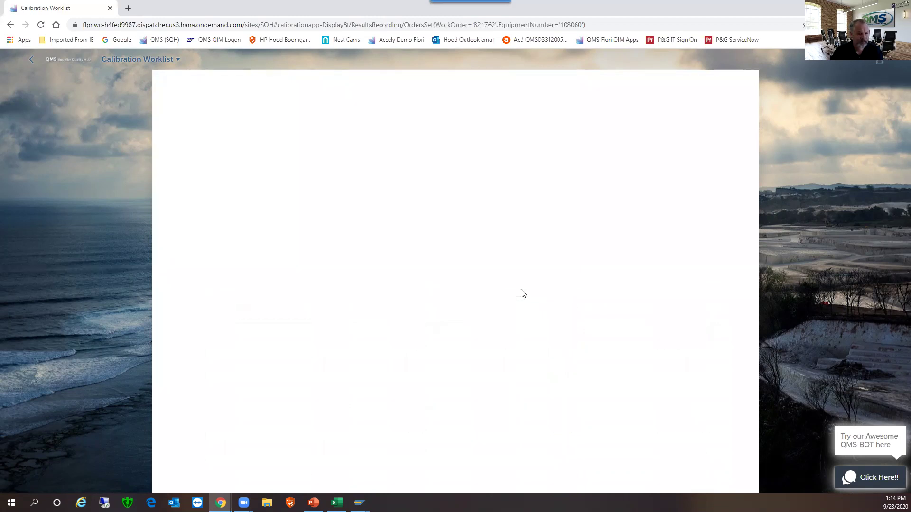
{"action": "scroll", "coordinate": [306, 210], "scroll_direction": "down", "scroll_amount": 2}
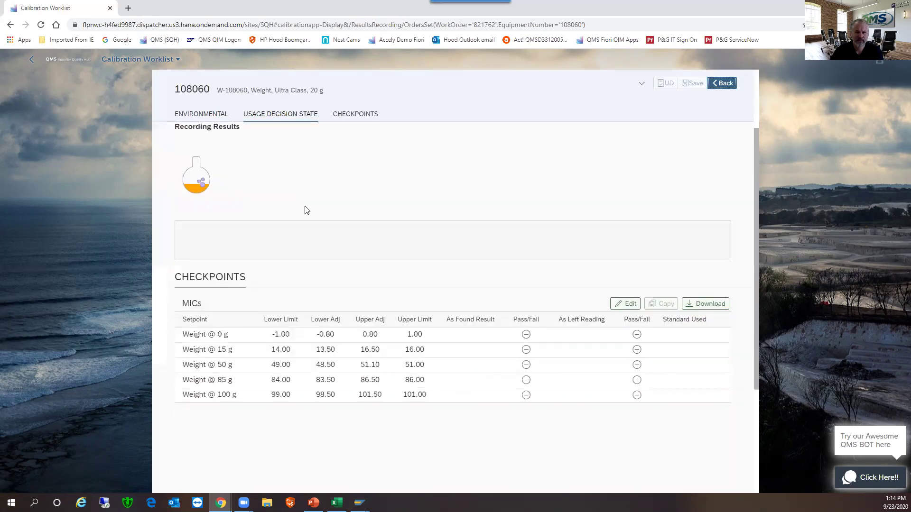
{"action": "scroll", "coordinate": [305, 209], "scroll_direction": "up", "scroll_amount": 2}
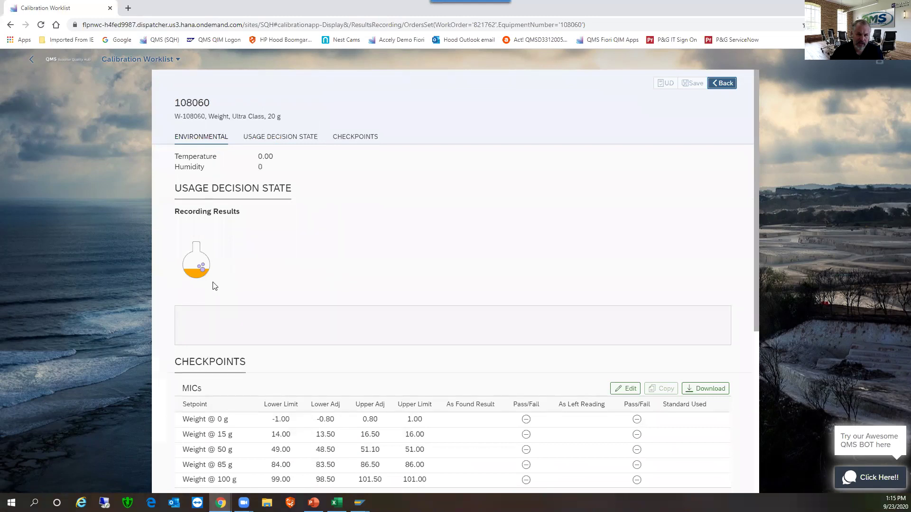
{"action": "scroll", "coordinate": [273, 288], "scroll_direction": "down", "scroll_amount": 1}
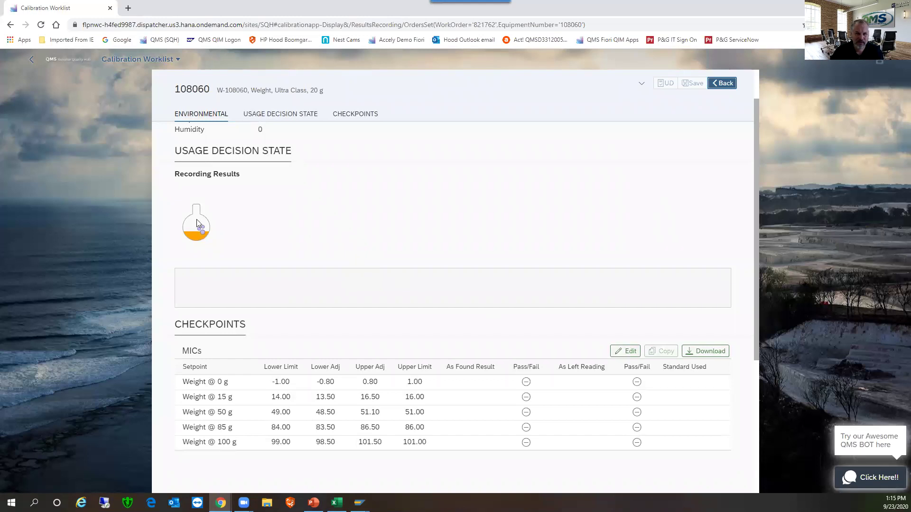
Make the checkpoints of the work order editable and enter 0 as the As Found result for Weight @ 0 g.
{"action": "left_click", "coordinate": [621, 351]}
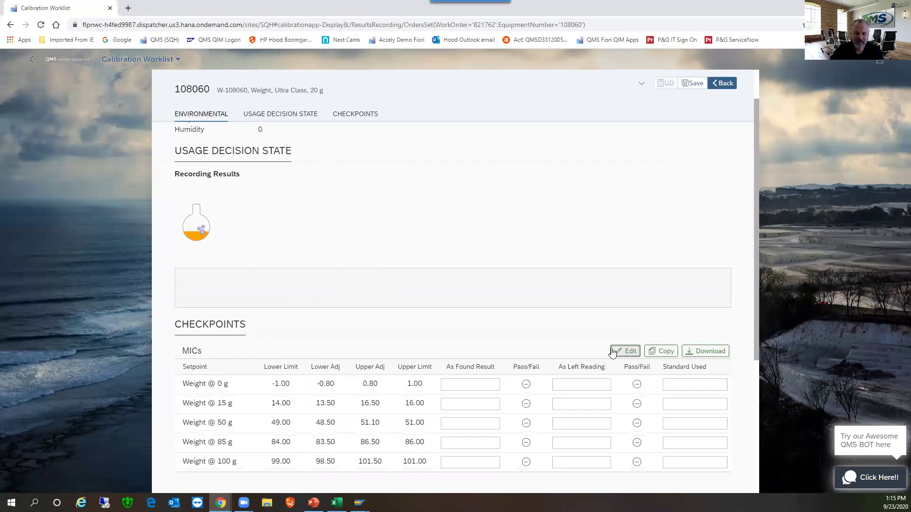
{"action": "scroll", "coordinate": [563, 270], "scroll_direction": "down", "scroll_amount": 2}
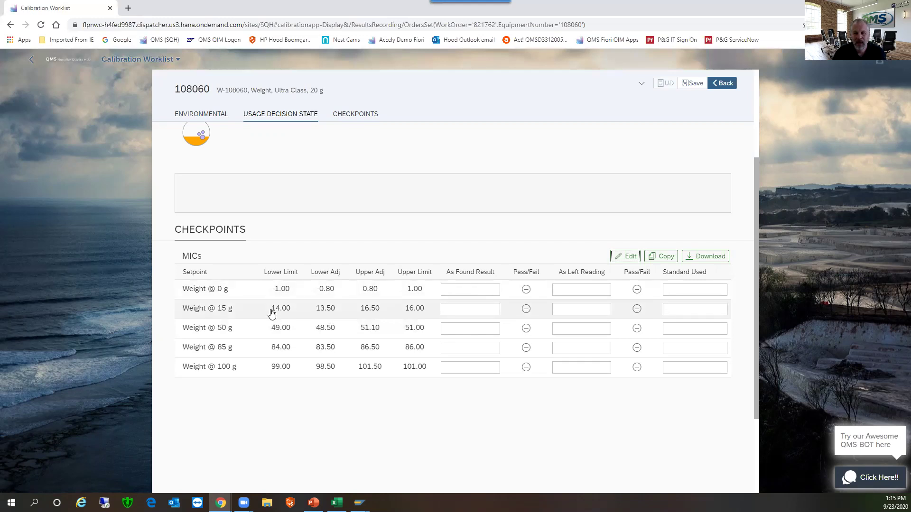
{"action": "left_click", "coordinate": [487, 293]}
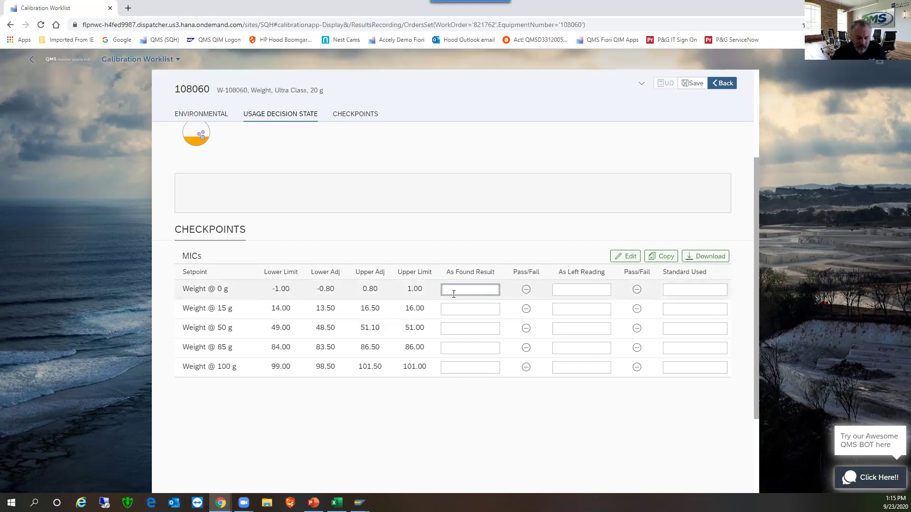
{"action": "type", "text": "."}
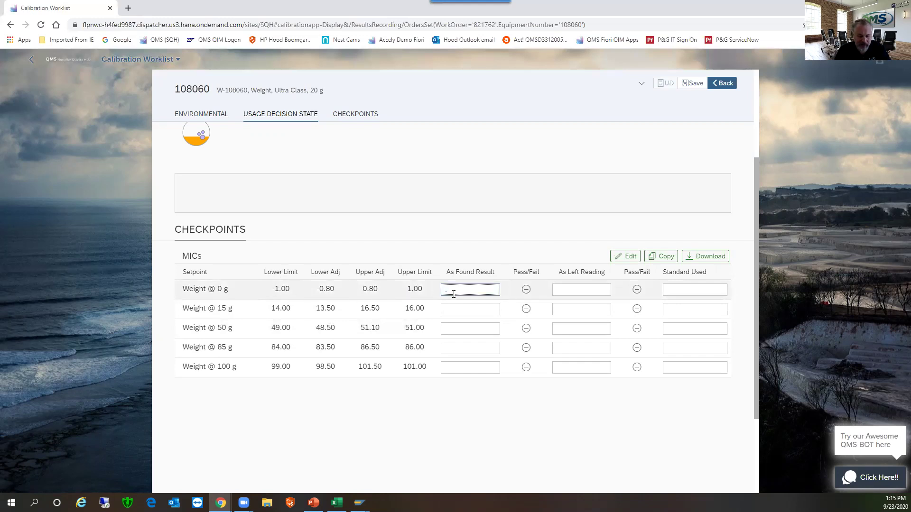
{"action": "key", "text": "BackSpace"}
{"action": "key", "text": "BackSpace"}
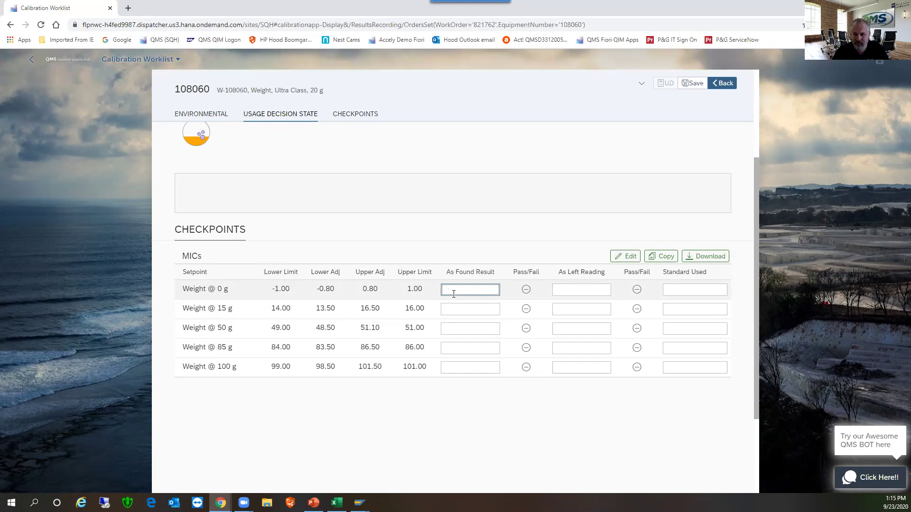
{"action": "type", "text": "0"}
Enter the remaining As Found results: 15 for 15 g, 50 for 50 g, 85 for 85 g and 100 for 100 g.
{"action": "left_click", "coordinate": [481, 310]}
{"action": "left_click", "coordinate": [481, 311]}
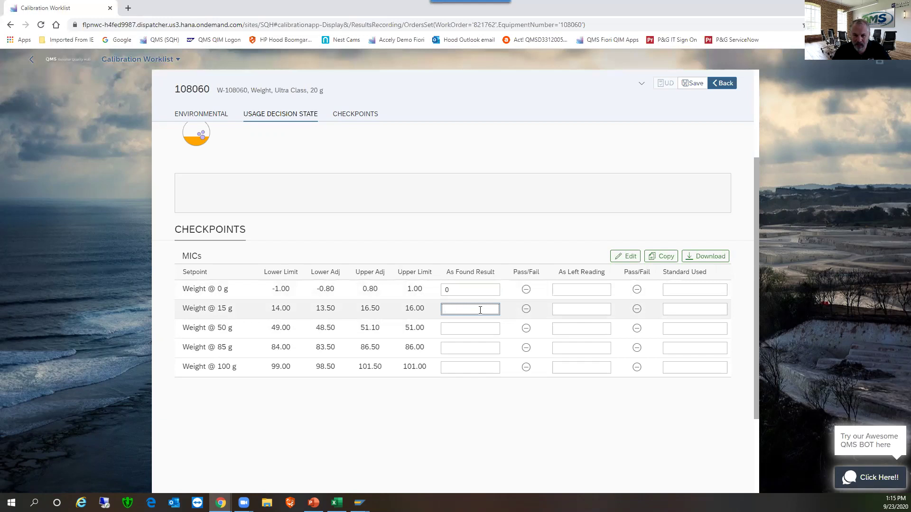
{"action": "type", "text": "15"}
{"action": "left_click", "coordinate": [474, 328]}
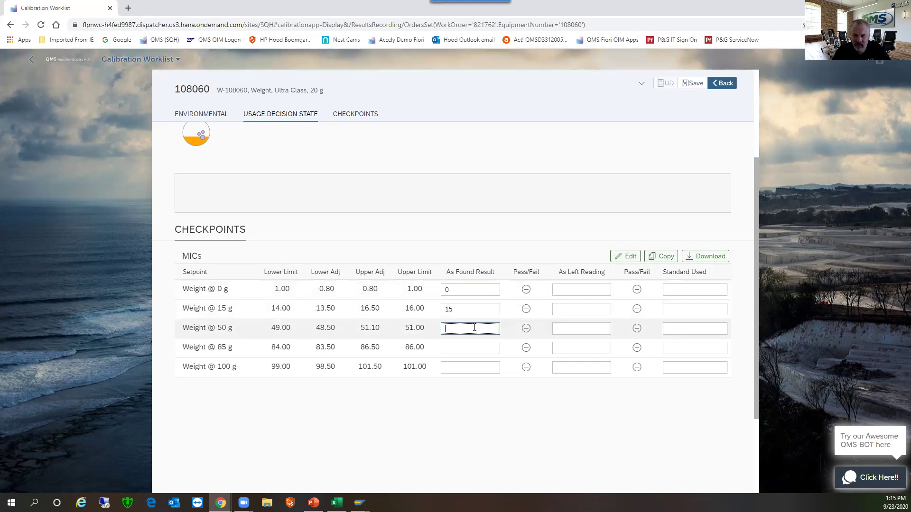
{"action": "type", "text": "48"}
{"action": "left_click", "coordinate": [464, 348]}
{"action": "left_click", "coordinate": [465, 329]}
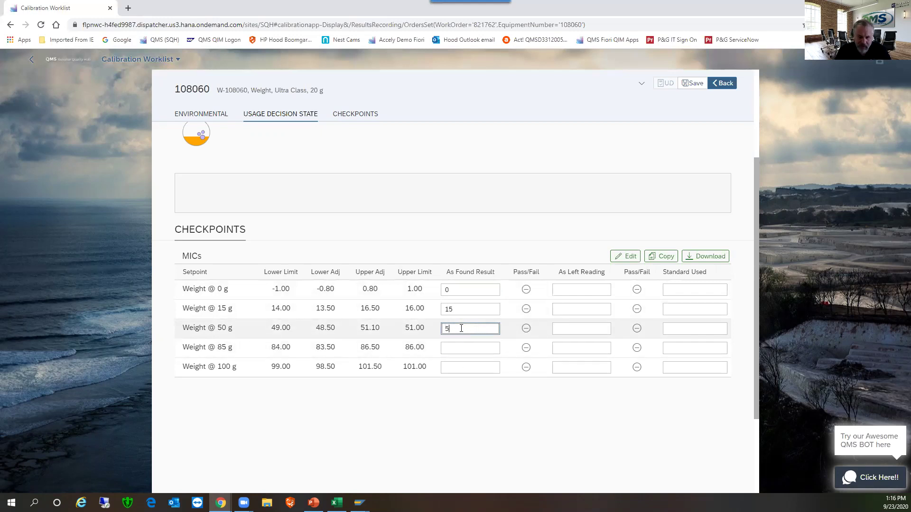
{"action": "left_click", "coordinate": [468, 347]}
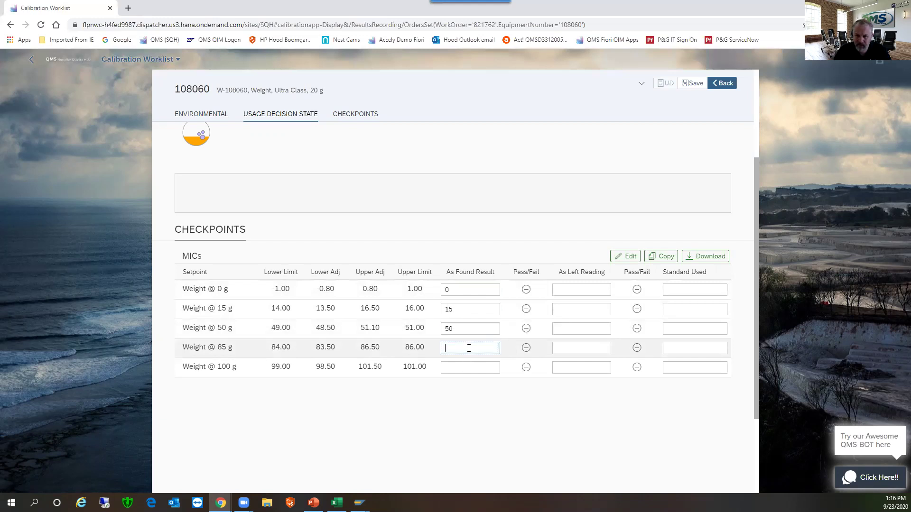
{"action": "type", "text": "85"}
{"action": "left_click", "coordinate": [462, 368]}
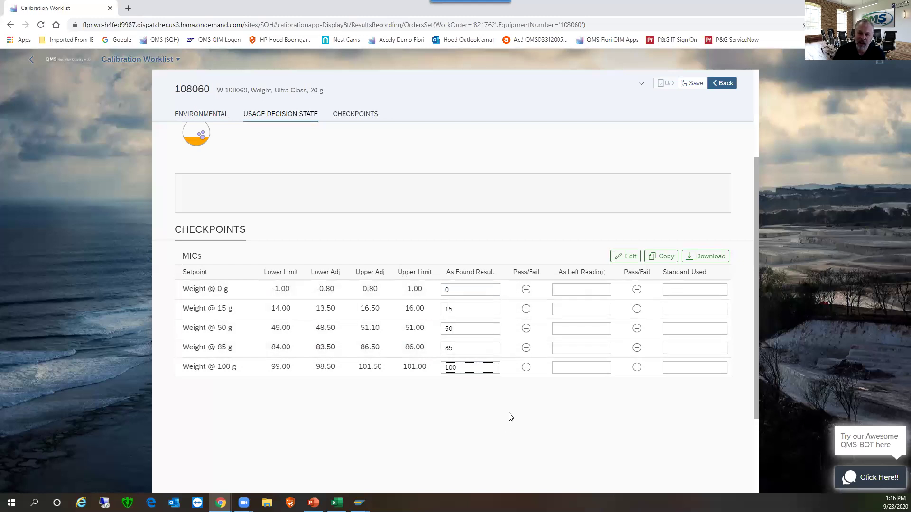
Copy the As Found results into the As Left readings, leave Standard Used empty, and save the checkpoints.
{"action": "left_click", "coordinate": [663, 256]}
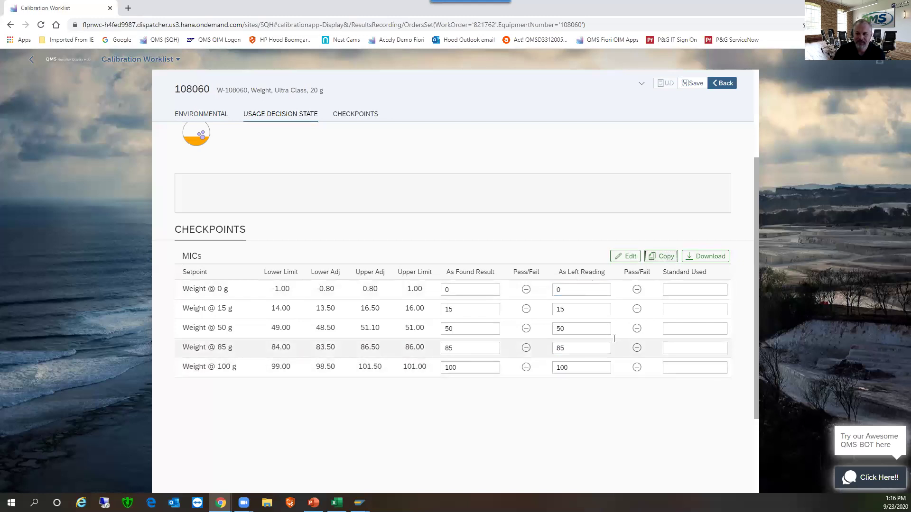
{"action": "left_click", "coordinate": [681, 286]}
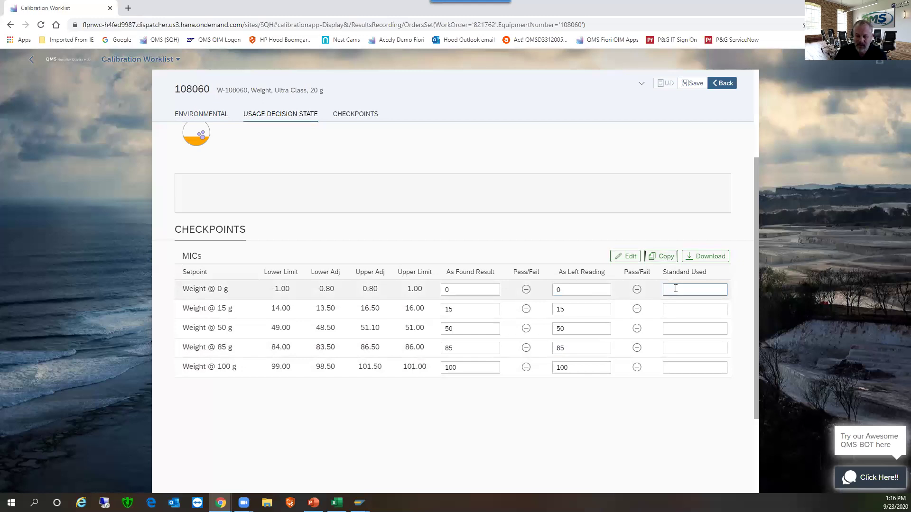
{"action": "left_click", "coordinate": [669, 291]}
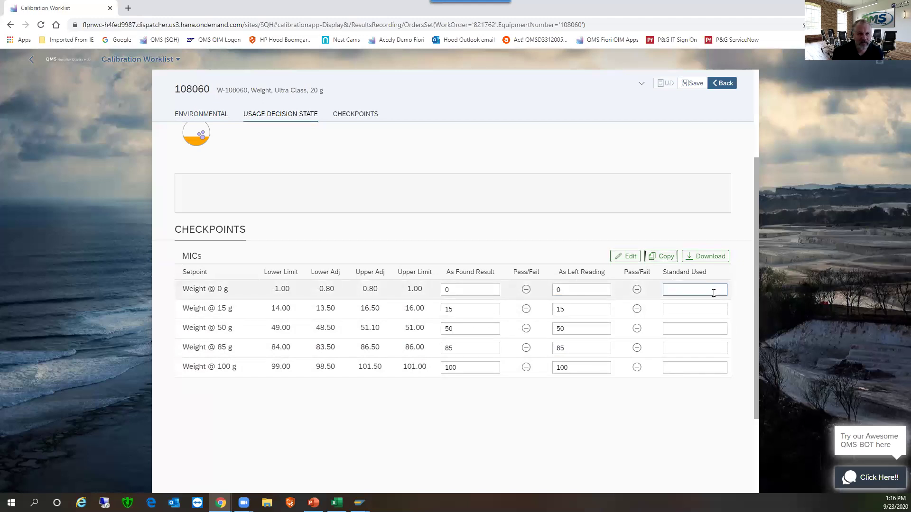
{"action": "left_click", "coordinate": [695, 85]}
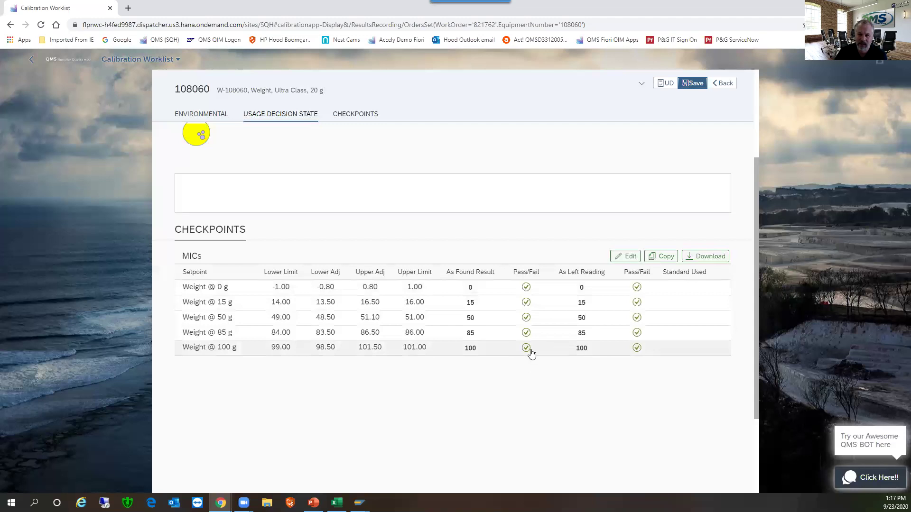
Review the saved checkpoint results with their pass/fail marks and the usage decision state of the work order.
{"action": "scroll", "coordinate": [349, 317], "scroll_direction": "up", "scroll_amount": 2}
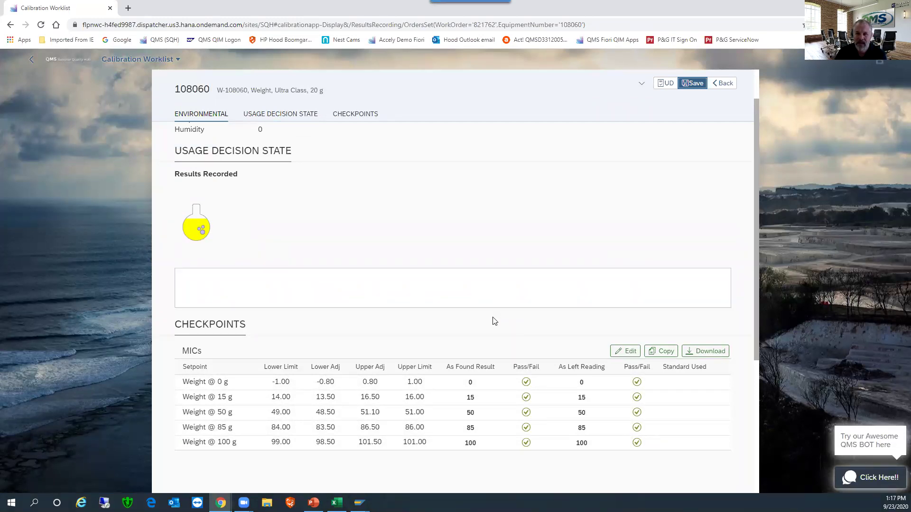
{"action": "scroll", "coordinate": [494, 320], "scroll_direction": "down", "scroll_amount": 2}
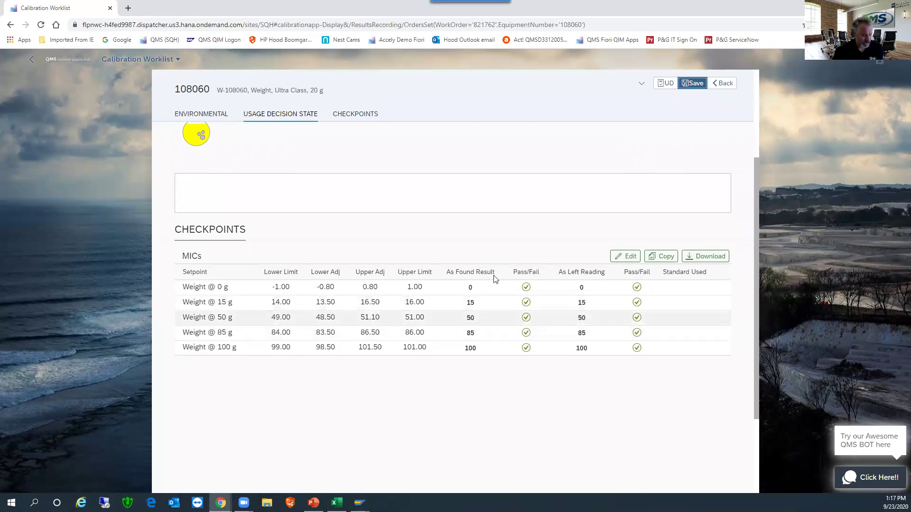
{"action": "scroll", "coordinate": [399, 192], "scroll_direction": "up", "scroll_amount": 3}
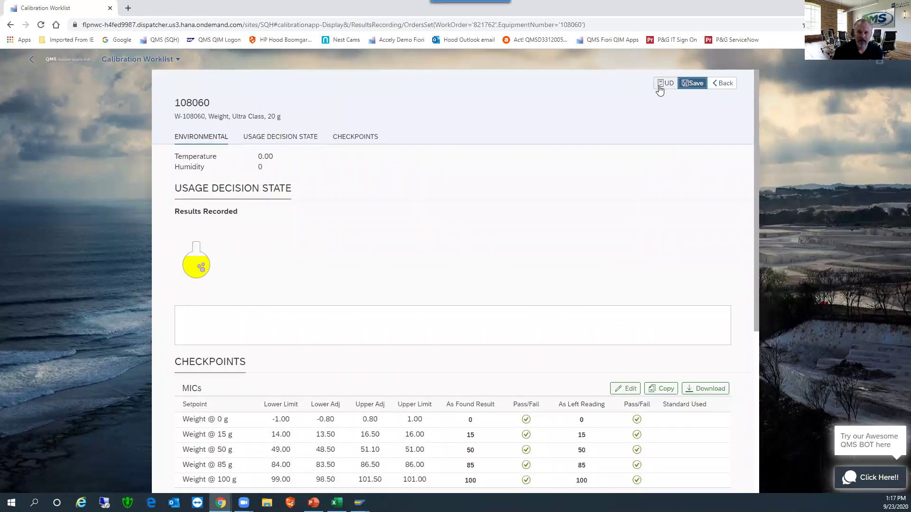
{"action": "scroll", "coordinate": [654, 161], "scroll_direction": "down", "scroll_amount": 1}
{"action": "scroll", "coordinate": [569, 223], "scroll_direction": "down", "scroll_amount": 2}
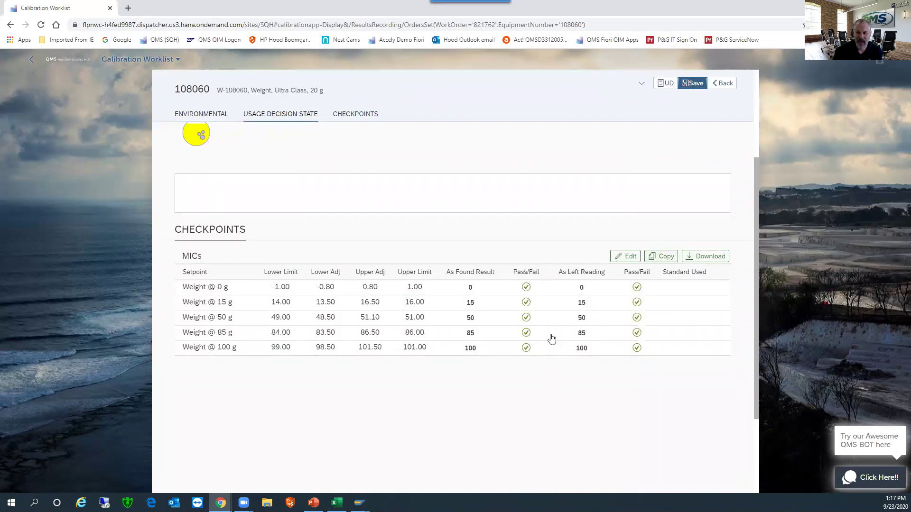
{"action": "scroll", "coordinate": [659, 340], "scroll_direction": "down", "scroll_amount": 1}
{"action": "scroll", "coordinate": [659, 340], "scroll_direction": "up", "scroll_amount": 2}
{"action": "scroll", "coordinate": [658, 340], "scroll_direction": "down", "scroll_amount": 4}
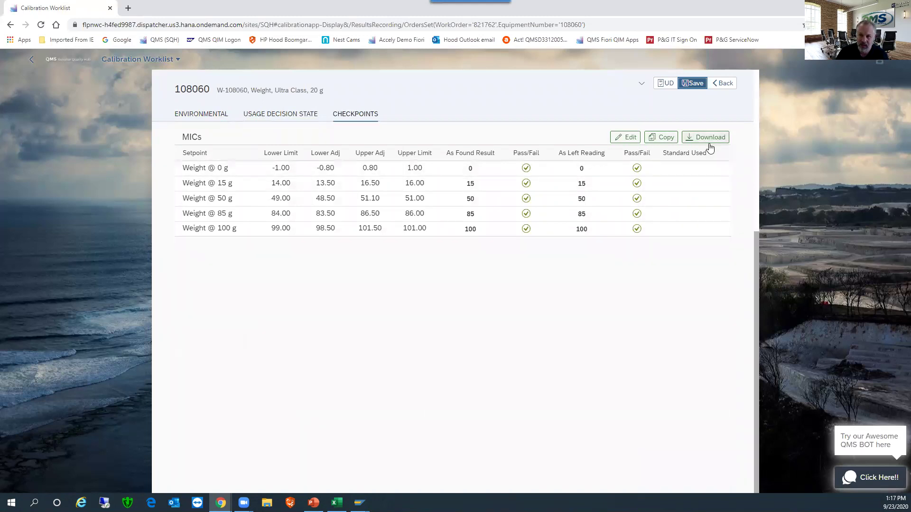
{"action": "scroll", "coordinate": [664, 285], "scroll_direction": "up", "scroll_amount": 4}
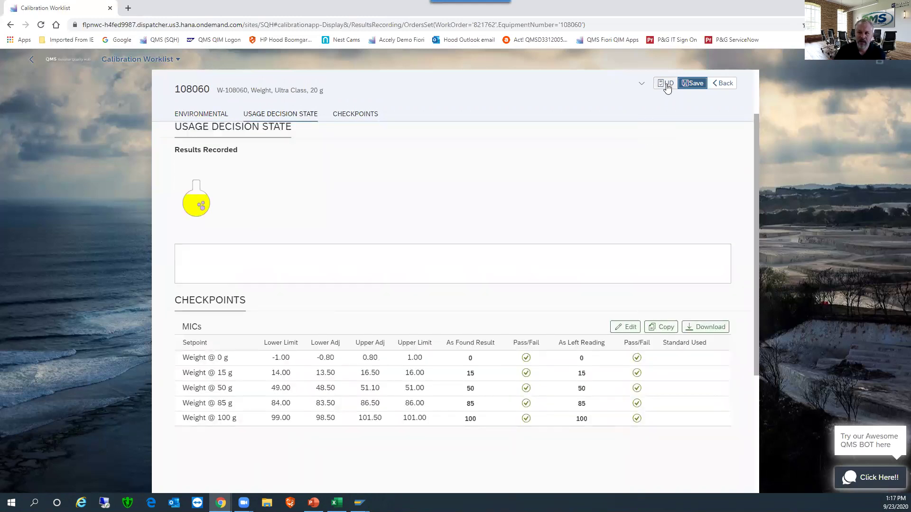
Make the usage decision by signing digitally with the user name and account password, and dismiss the browser's password warning.
{"action": "left_click", "coordinate": [667, 85]}
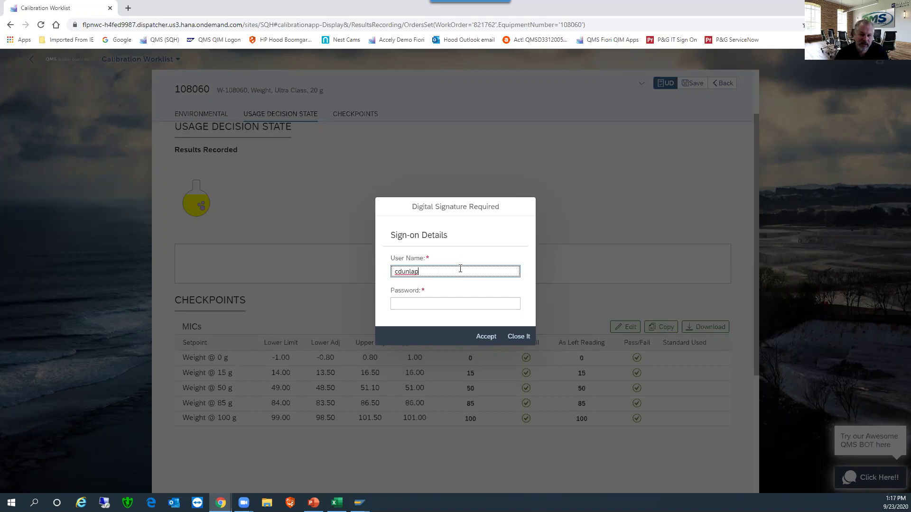
{"action": "key", "text": "Tab"}
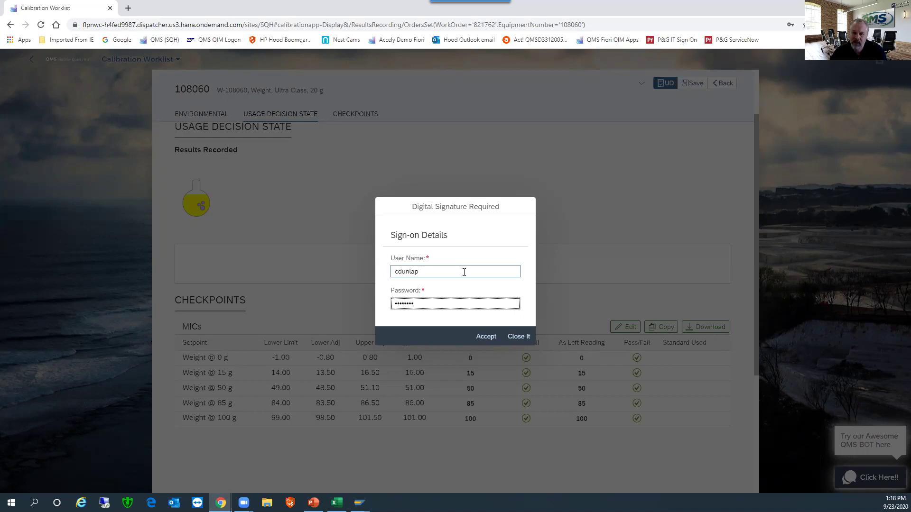
{"action": "left_click", "coordinate": [481, 336]}
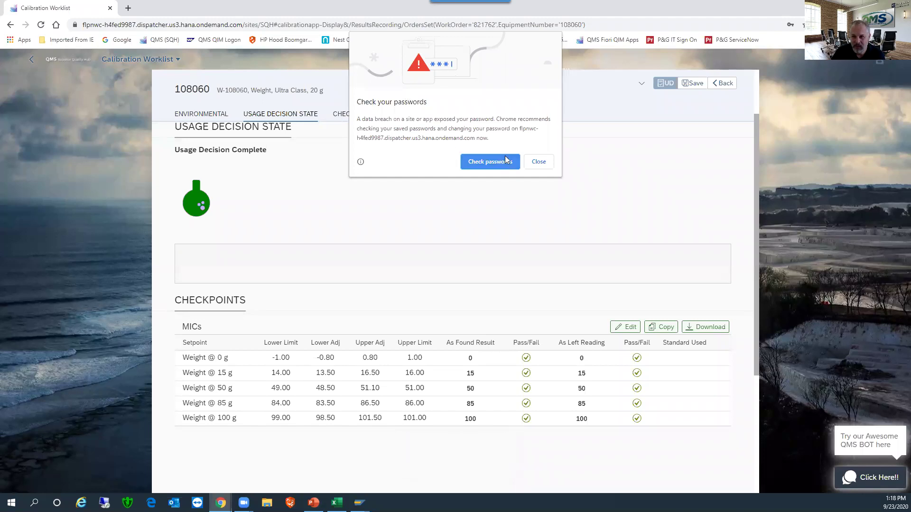
{"action": "left_click", "coordinate": [539, 163]}
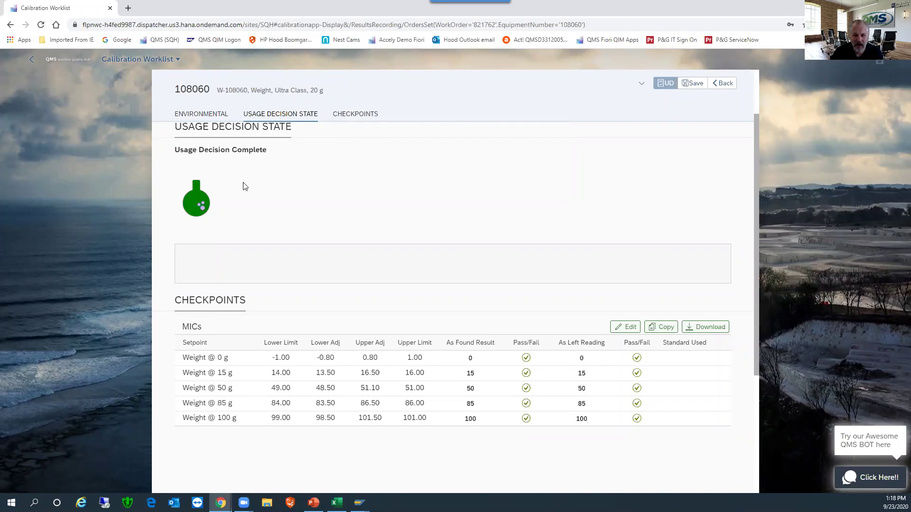
Return to the worklist, show all equipment, and reopen equipment 108060 to check its work order statuses.
{"action": "scroll", "coordinate": [483, 319], "scroll_direction": "up", "scroll_amount": 2}
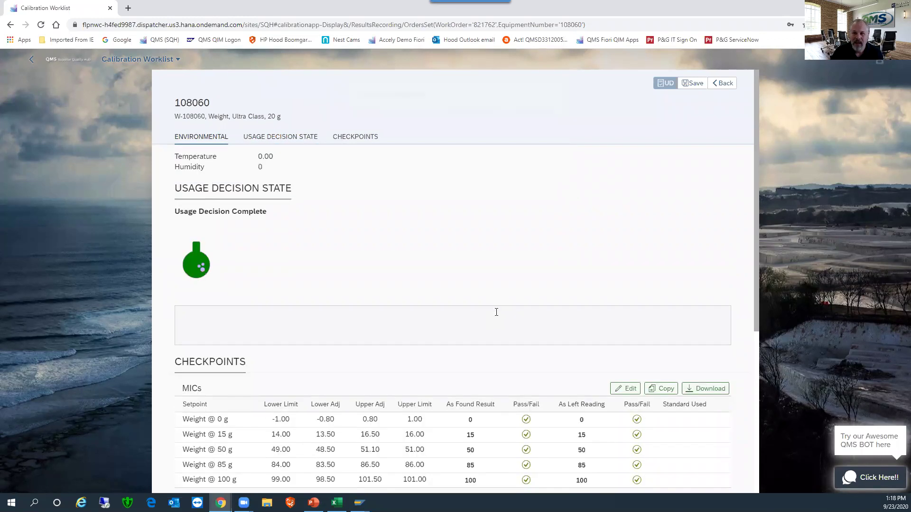
{"action": "left_click", "coordinate": [721, 84]}
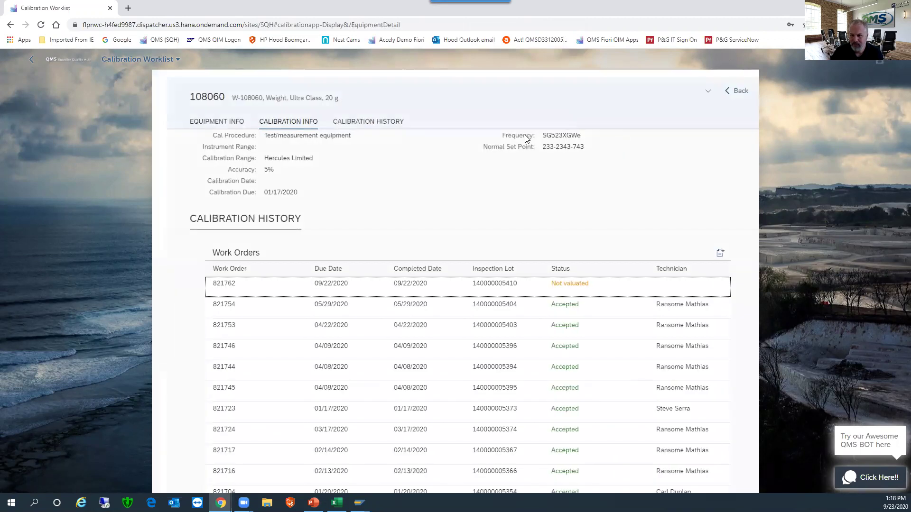
{"action": "left_click", "coordinate": [736, 91]}
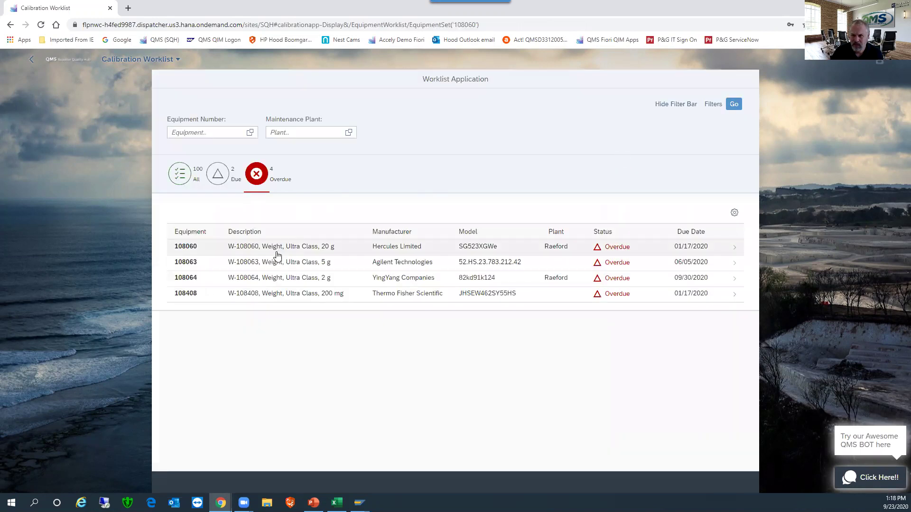
{"action": "left_click", "coordinate": [181, 177]}
{"action": "left_click", "coordinate": [246, 250]}
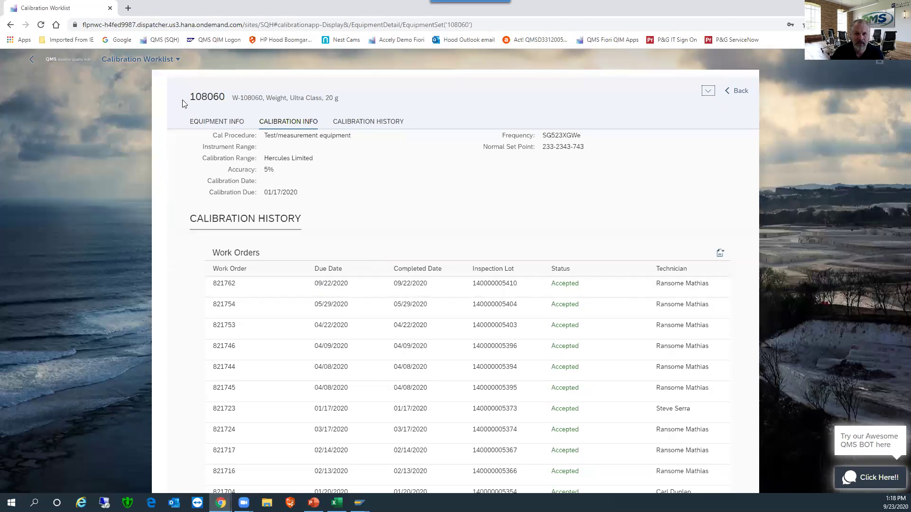
Go back to the launchpad home page and try to reopen the Calibration app.
{"action": "left_click", "coordinate": [736, 90]}
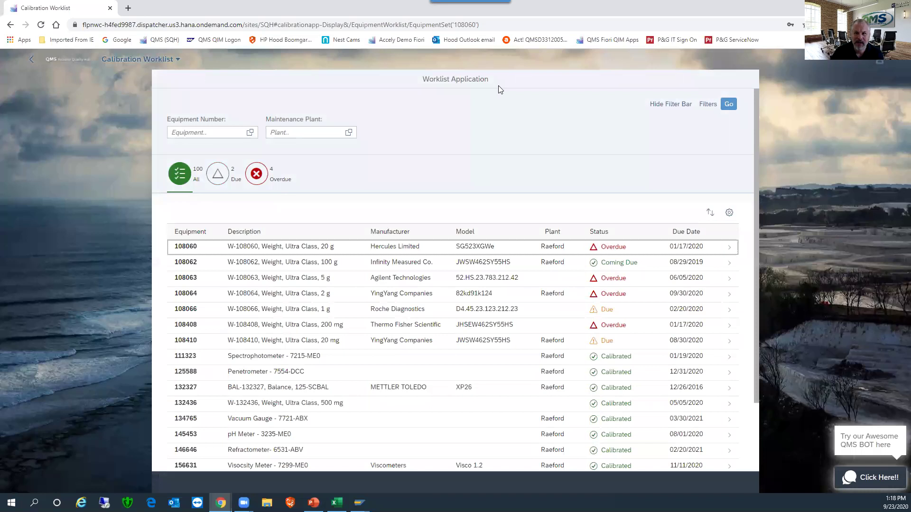
{"action": "left_click", "coordinate": [138, 59]}
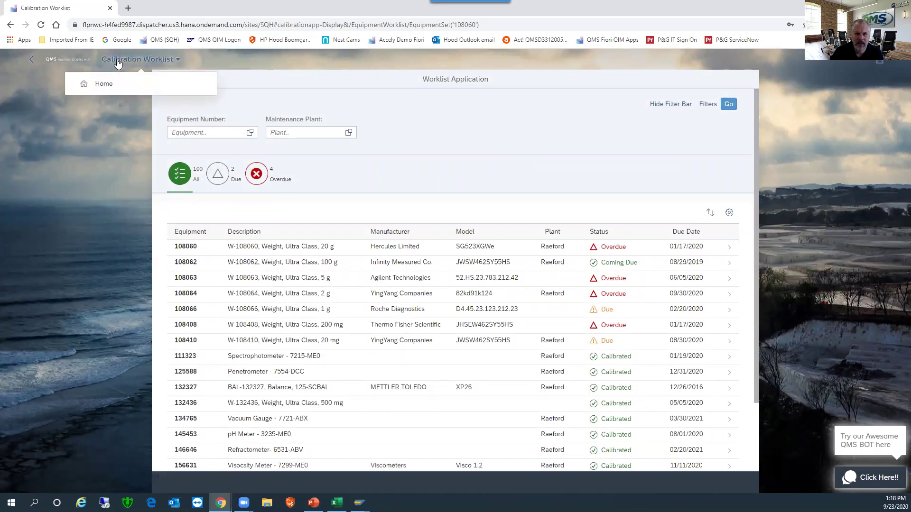
{"action": "left_click", "coordinate": [106, 84]}
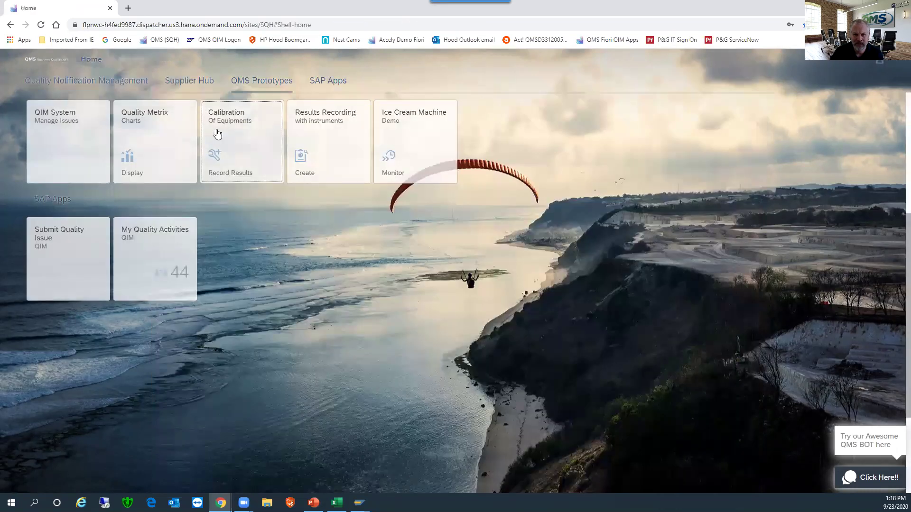
{"action": "left_click", "coordinate": [225, 134]}
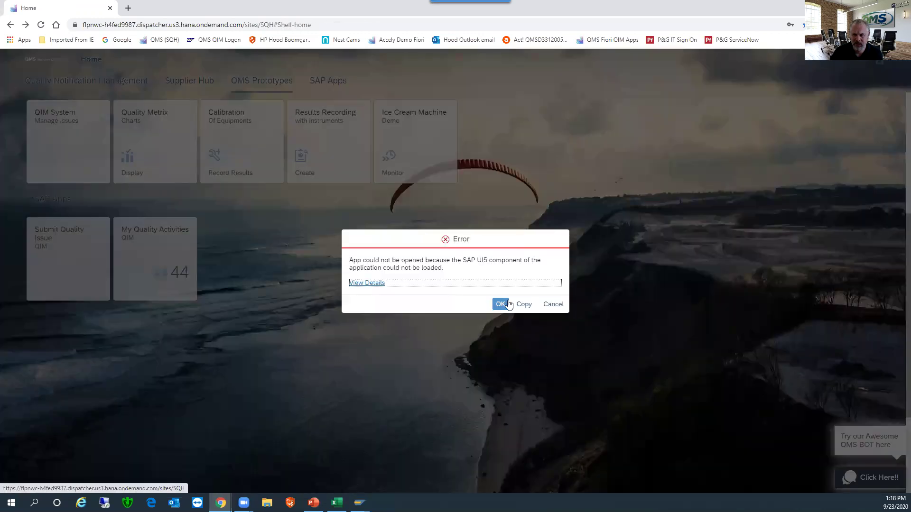
{"action": "left_click", "coordinate": [501, 305]}
Open the bookmarked QMS (SQH) launchpad in a new browser tab and close the old tab.
{"action": "left_click", "coordinate": [127, 8]}
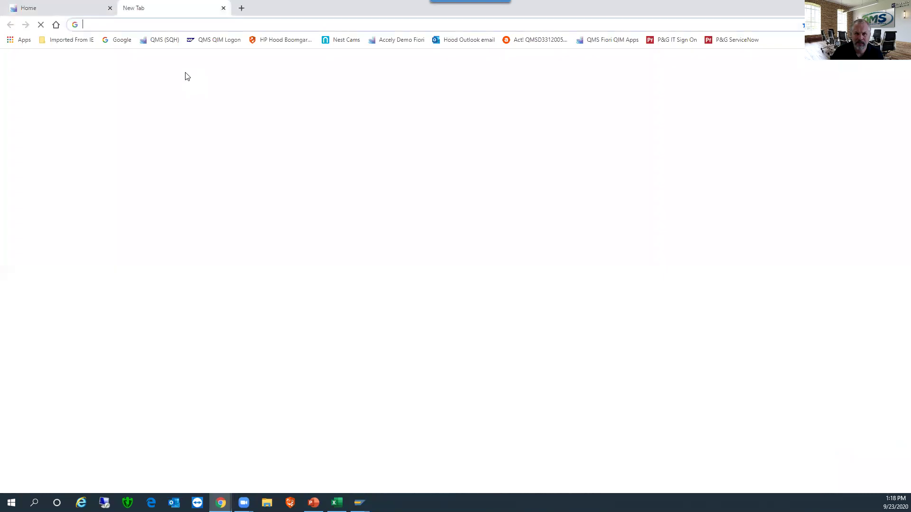
{"action": "left_click", "coordinate": [159, 40]}
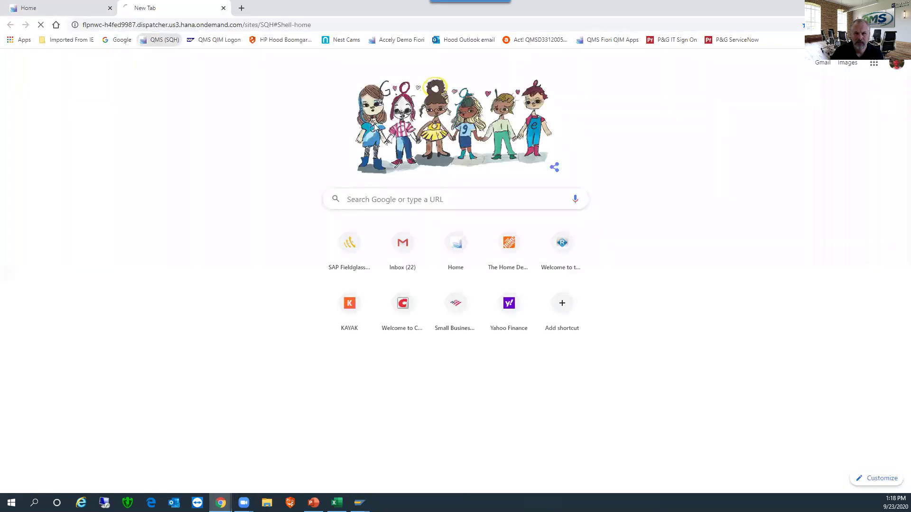
{"action": "left_click", "coordinate": [110, 8]}
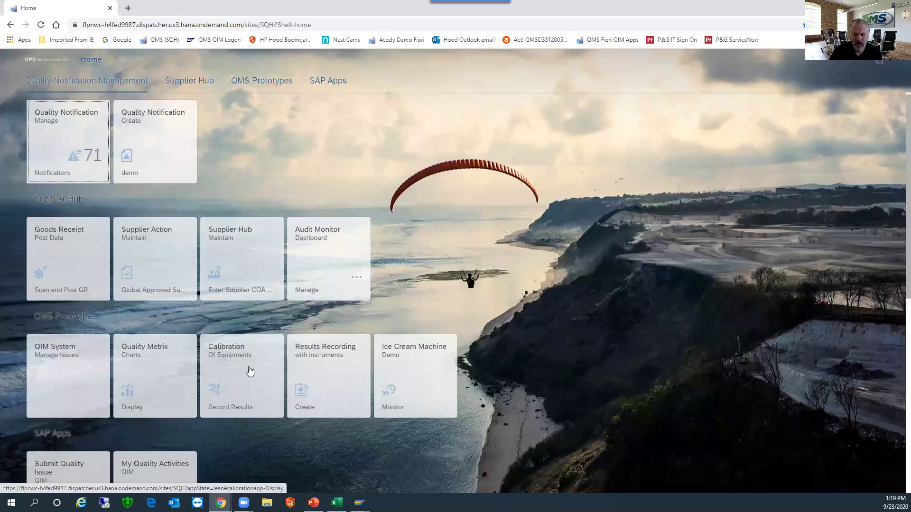
Open the Calibration of Equipments app, show only overdue equipment, and review the calibration history of equipment 108060.
{"action": "left_click", "coordinate": [247, 363]}
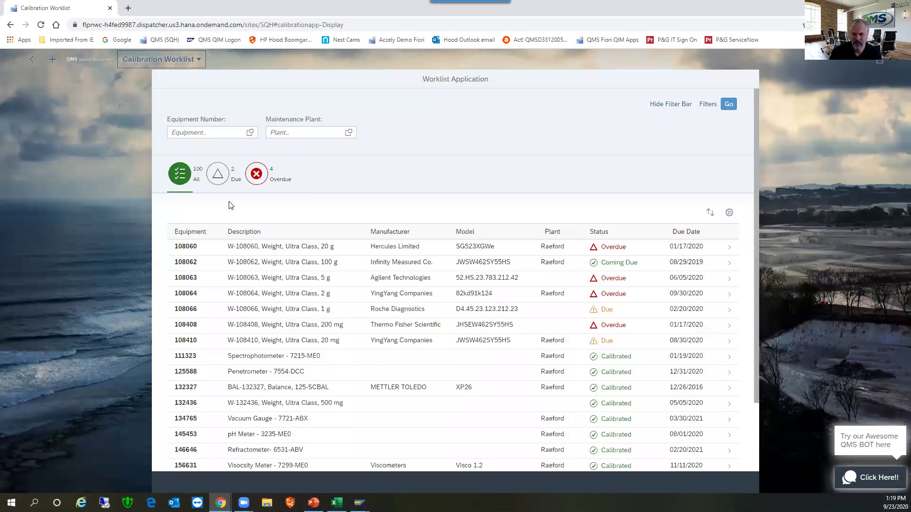
{"action": "left_click", "coordinate": [264, 177]}
{"action": "left_click", "coordinate": [582, 253]}
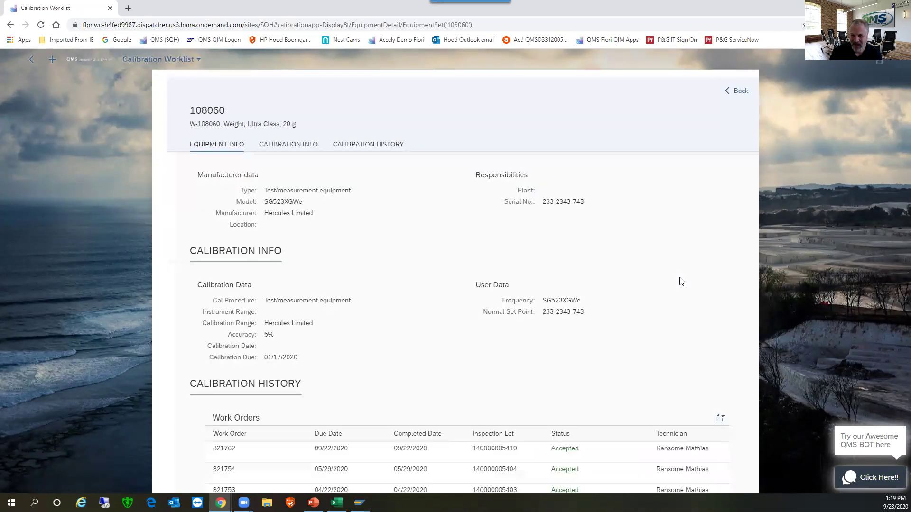
{"action": "scroll", "coordinate": [680, 281], "scroll_direction": "down", "scroll_amount": 4}
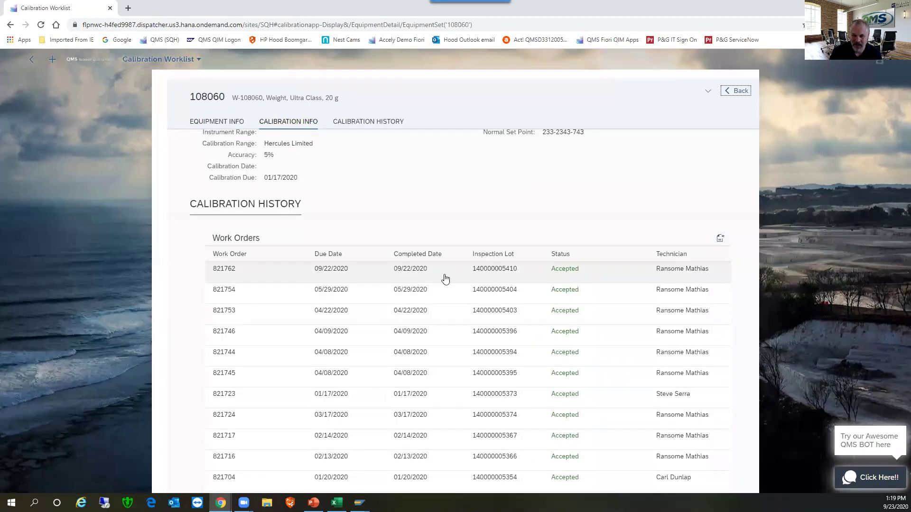
{"action": "scroll", "coordinate": [445, 279], "scroll_direction": "down", "scroll_amount": 5}
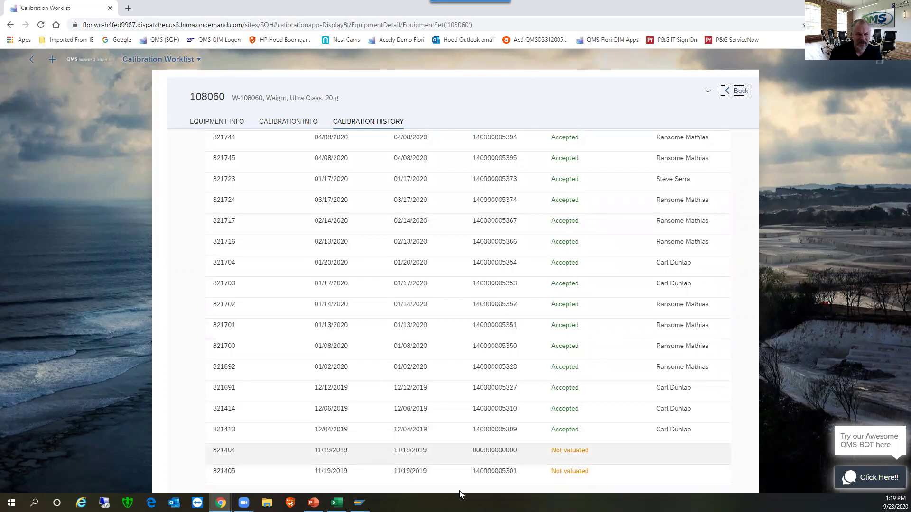
{"action": "scroll", "coordinate": [427, 404], "scroll_direction": "up", "scroll_amount": 10}
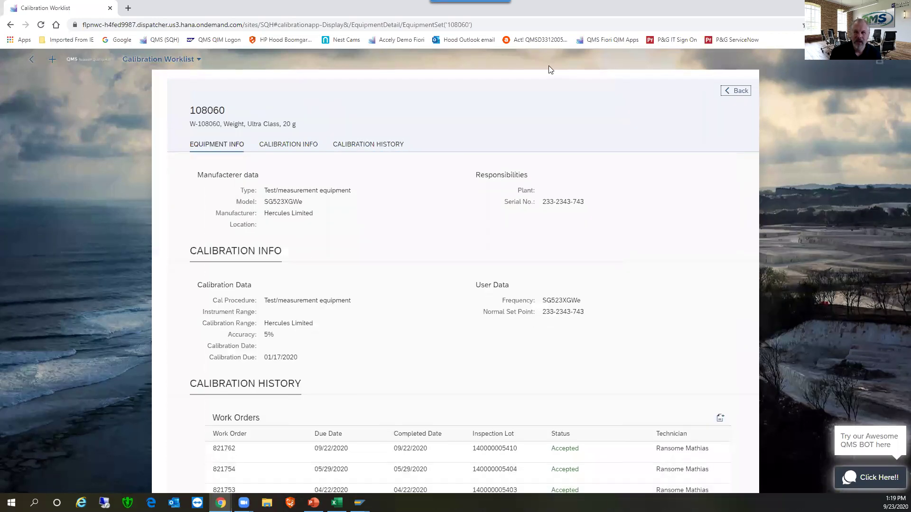
From the list of all equipment, open equipment 108062 and review the checkpoints of its work order due 04/20/2020.
{"action": "left_click", "coordinate": [736, 90]}
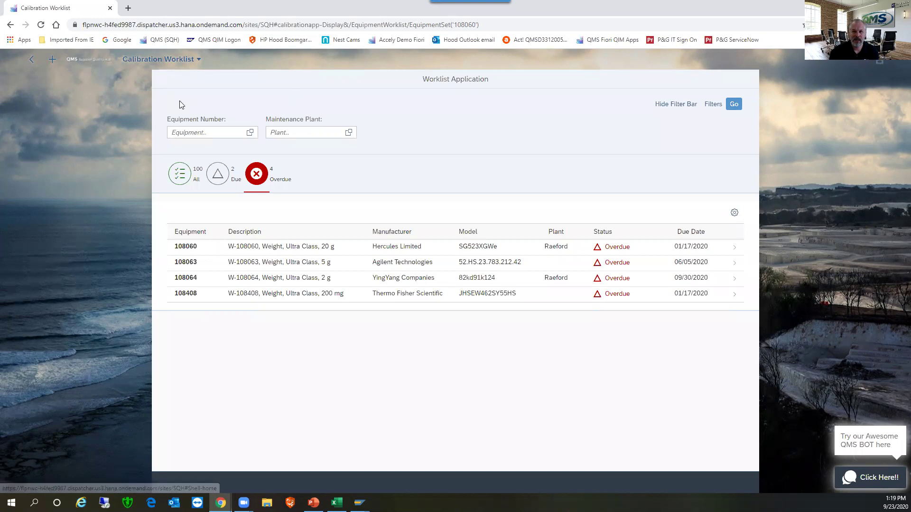
{"action": "left_click", "coordinate": [192, 182]}
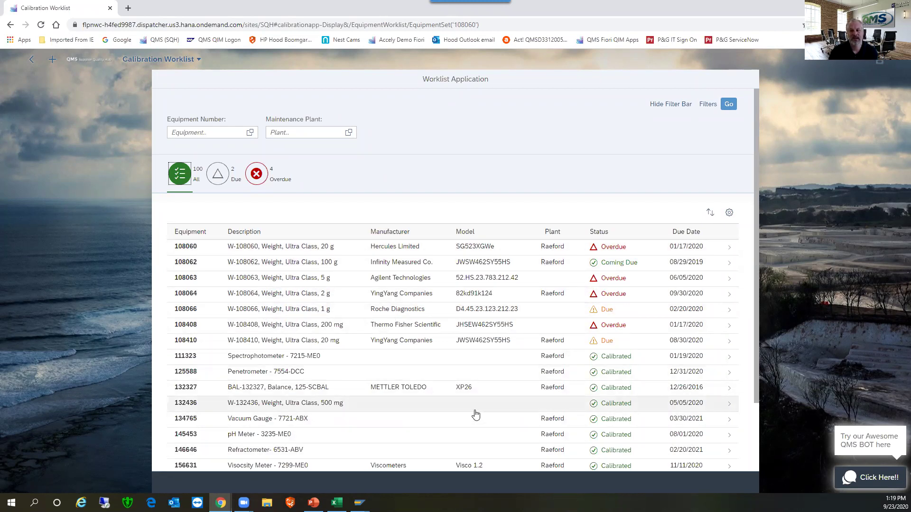
{"action": "left_click", "coordinate": [308, 269]}
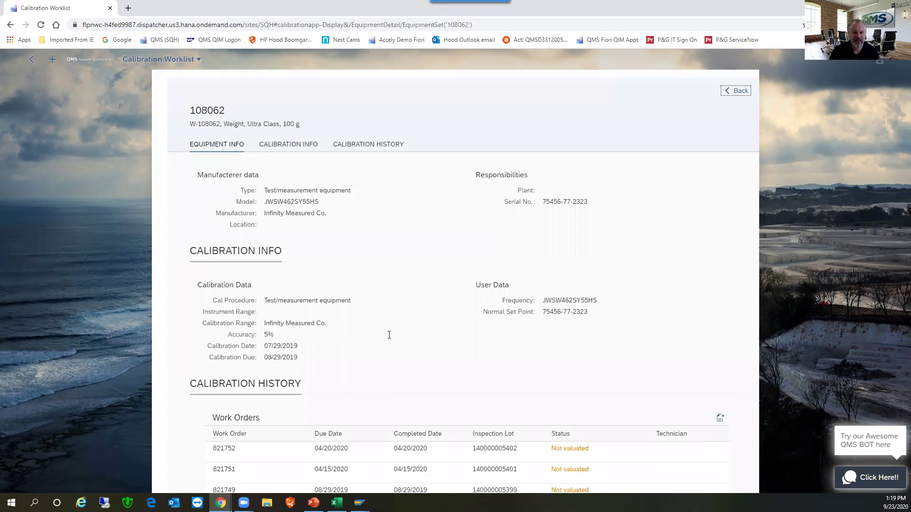
{"action": "scroll", "coordinate": [389, 335], "scroll_direction": "down", "scroll_amount": 3}
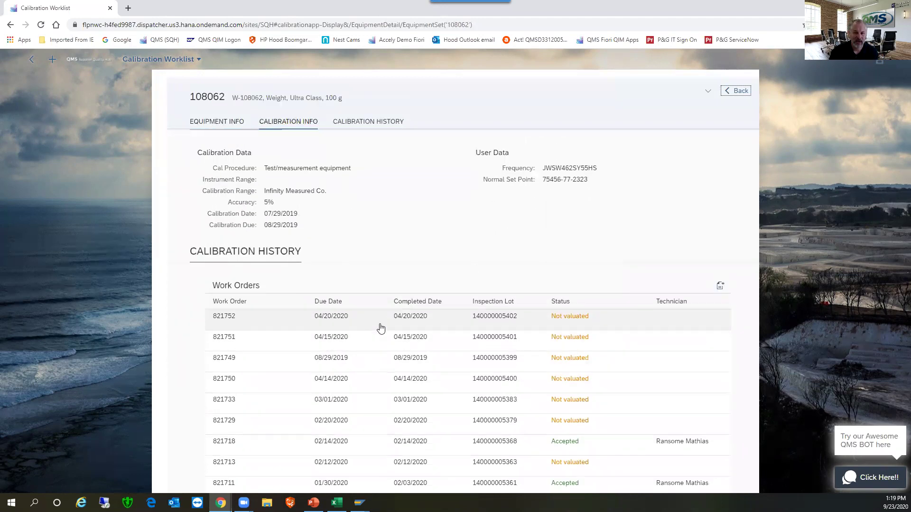
{"action": "left_click", "coordinate": [380, 328]}
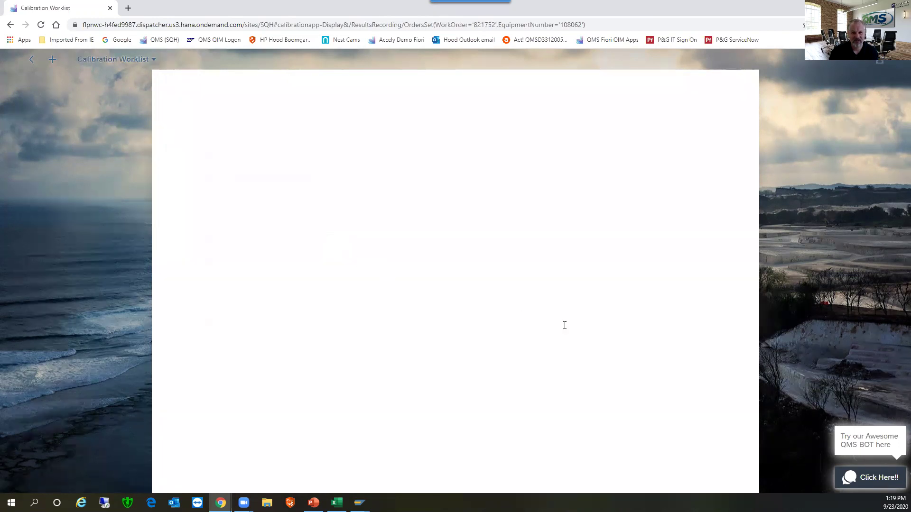
{"action": "scroll", "coordinate": [531, 309], "scroll_direction": "down", "scroll_amount": 2}
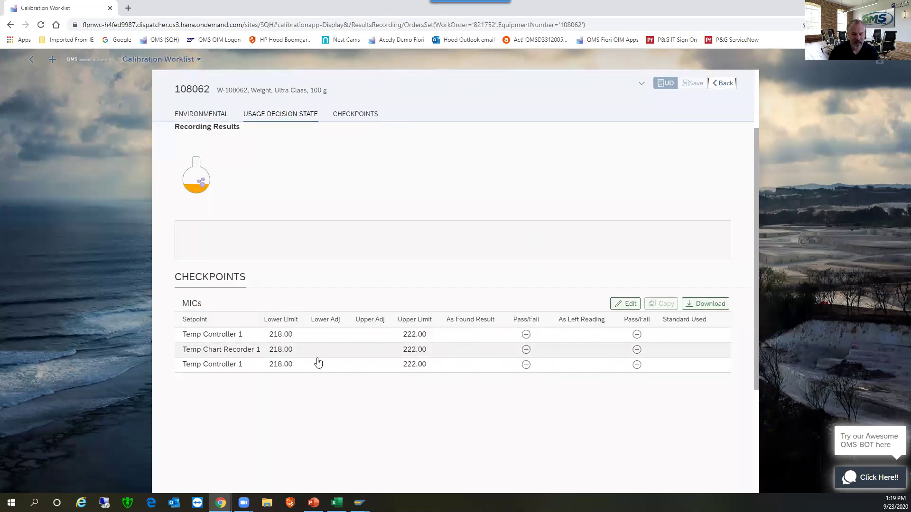
{"action": "scroll", "coordinate": [527, 411], "scroll_direction": "up", "scroll_amount": 2}
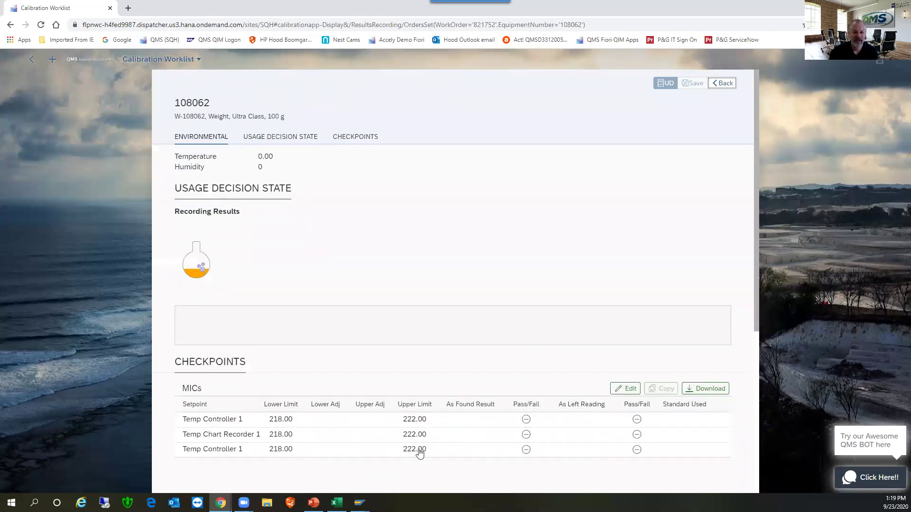
Switch to the SAP GUI window, leave the equipment display, and open the Display Usage Decision transaction.
{"action": "mouse_move", "coordinate": [359, 503]}
{"action": "left_click", "coordinate": [383, 473]}
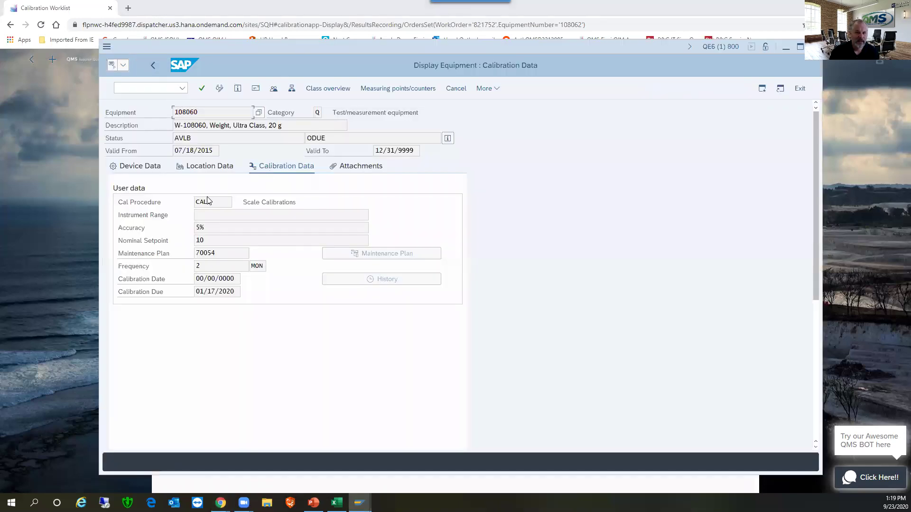
{"action": "left_click", "coordinate": [153, 65]}
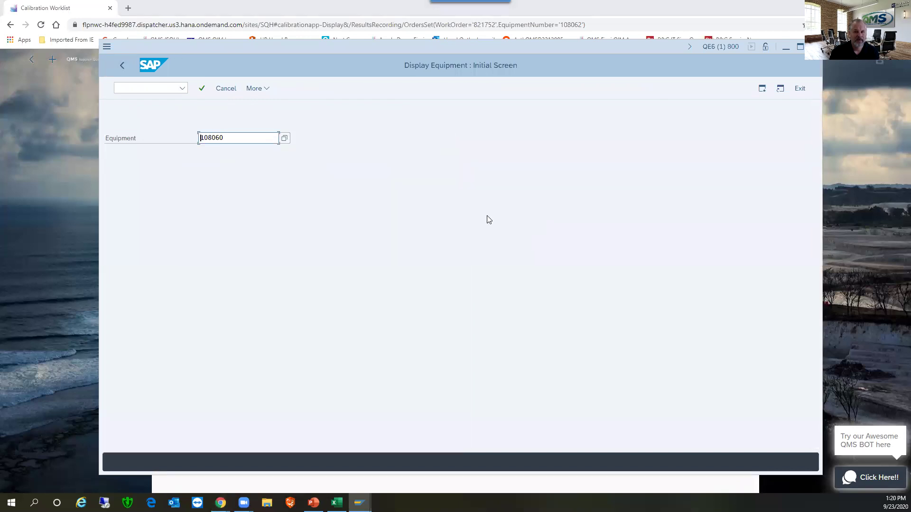
{"action": "left_click", "coordinate": [142, 90]}
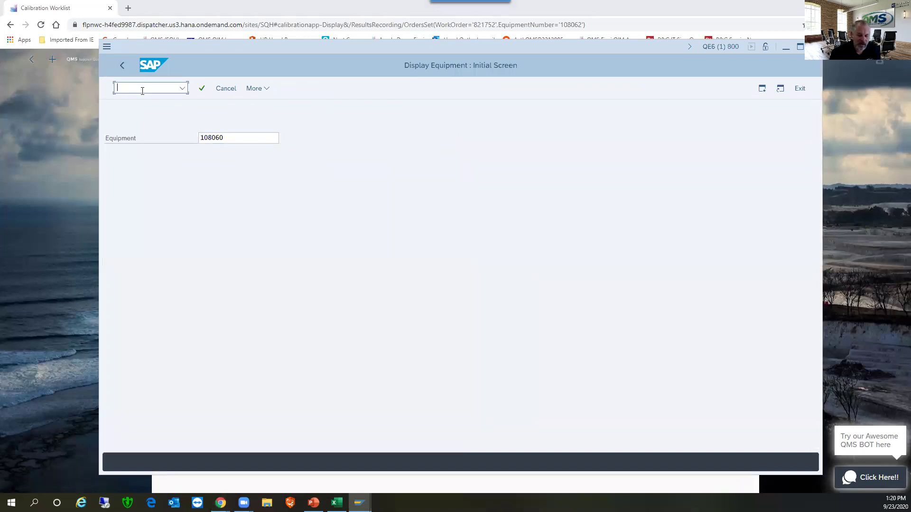
{"action": "key", "text": "Return"}
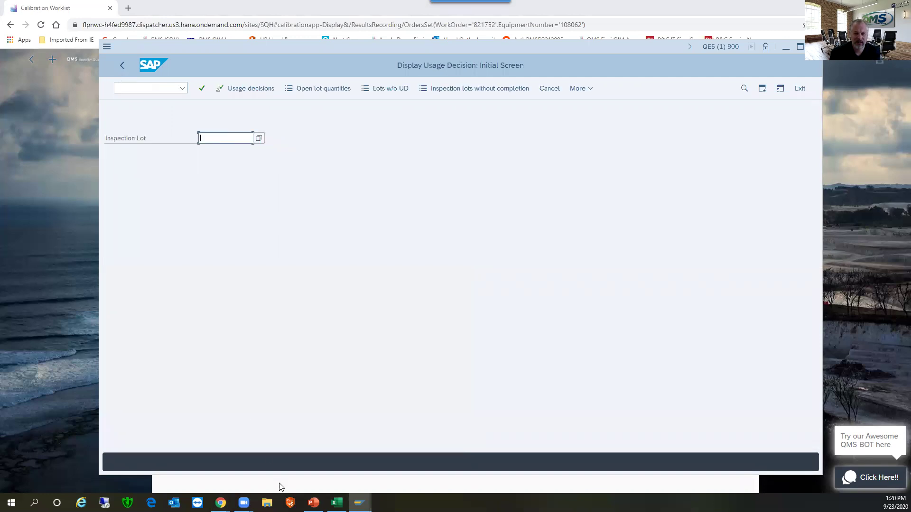
Return to the worklist in the browser and reopen equipment 108060 to look up its latest inspection lot.
{"action": "left_click", "coordinate": [280, 487]}
{"action": "left_click", "coordinate": [722, 84]}
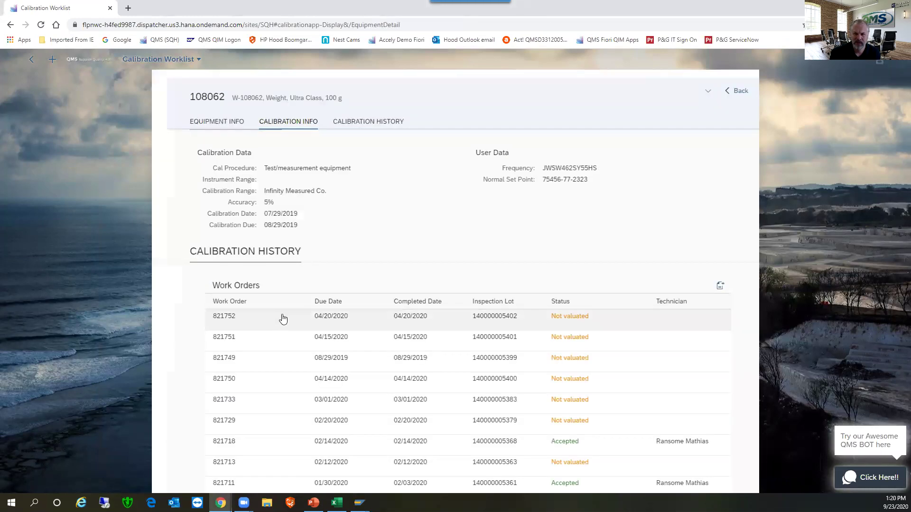
{"action": "left_click", "coordinate": [736, 90]}
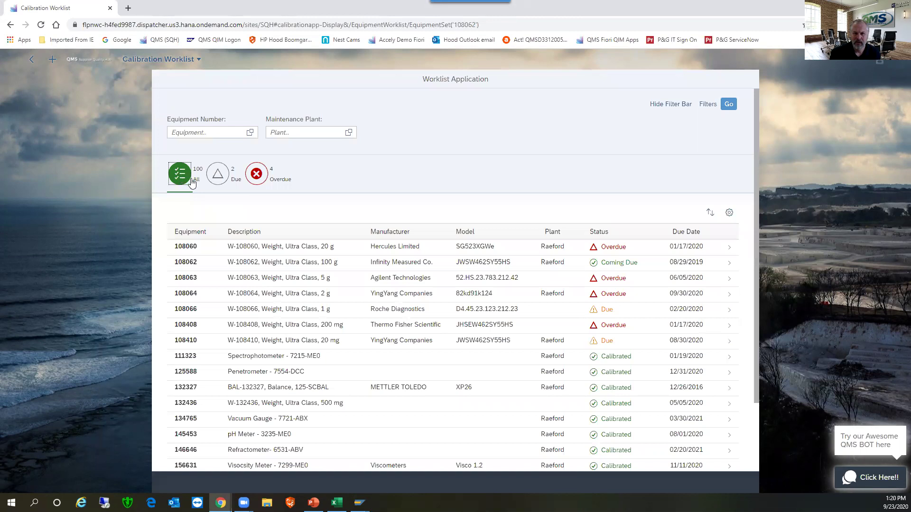
{"action": "left_click", "coordinate": [327, 247]}
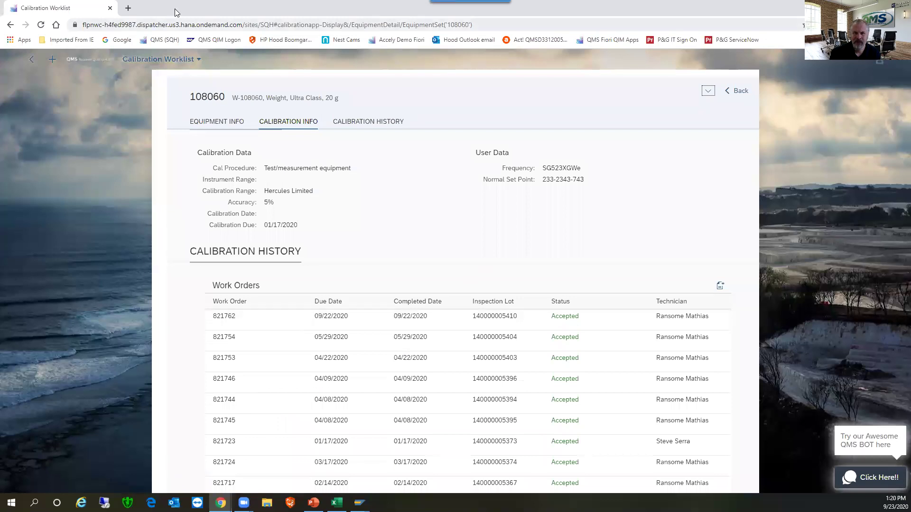
{"action": "mouse_move", "coordinate": [359, 502]}
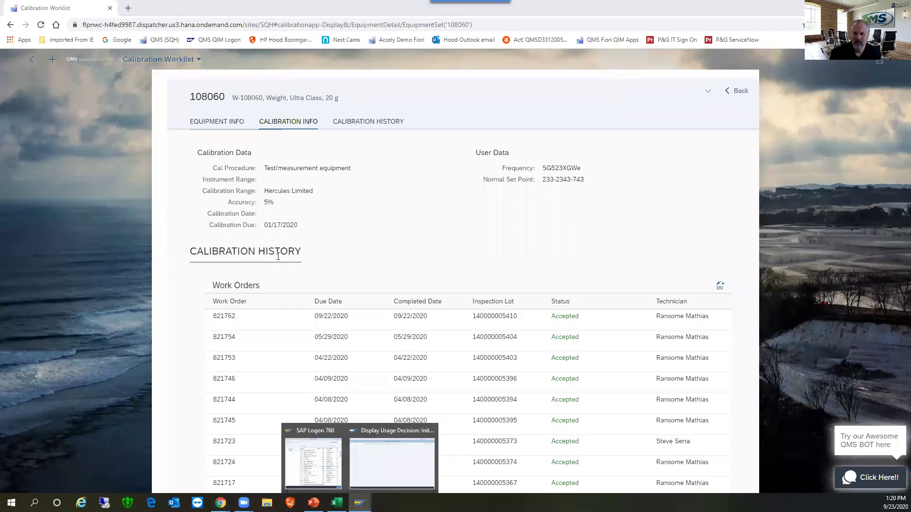
{"action": "left_click", "coordinate": [414, 479]}
{"action": "type", "text": "14000"}
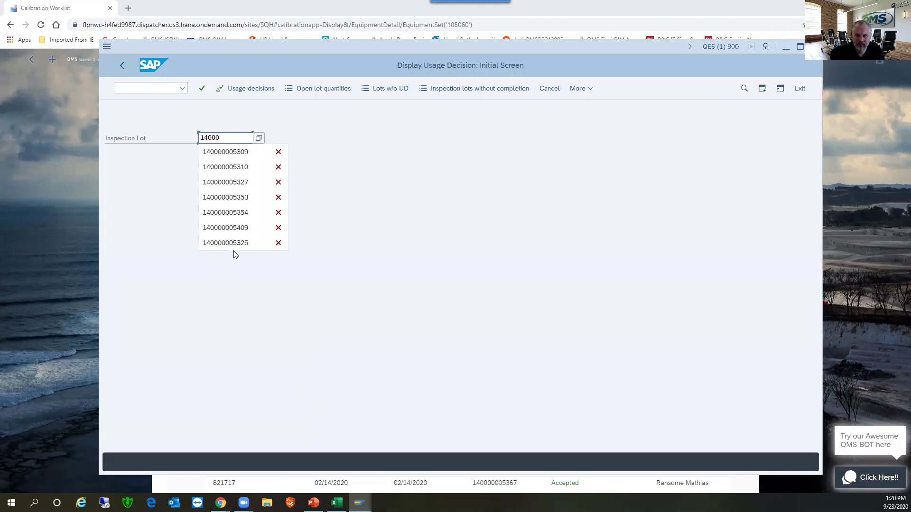
{"action": "left_click", "coordinate": [237, 229]}
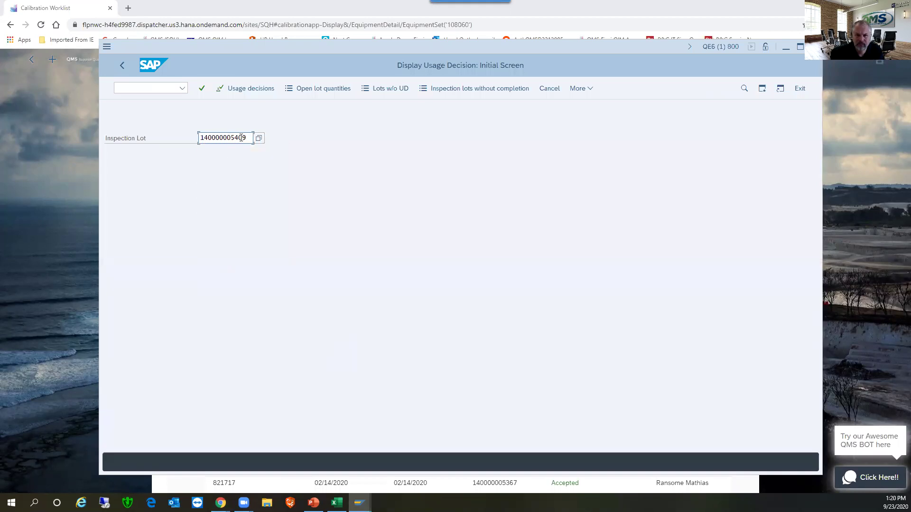
{"action": "key", "text": "BackSpace"}
{"action": "key", "text": "BackSpace"}
{"action": "type", "text": "1"}
{"action": "key", "text": "Return"}
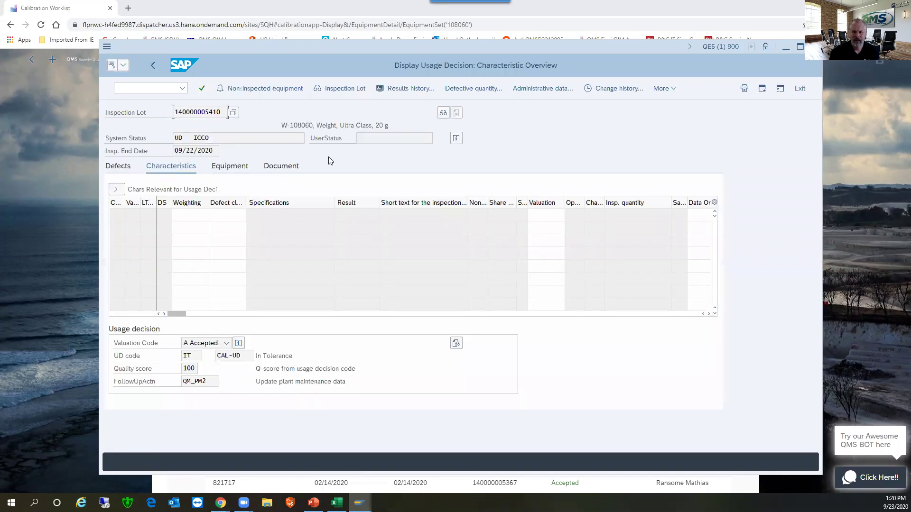
Review all characteristics of the lot, its equipment inspection points, its defects, and the usage decision's follow-up action.
{"action": "left_click", "coordinate": [116, 190]}
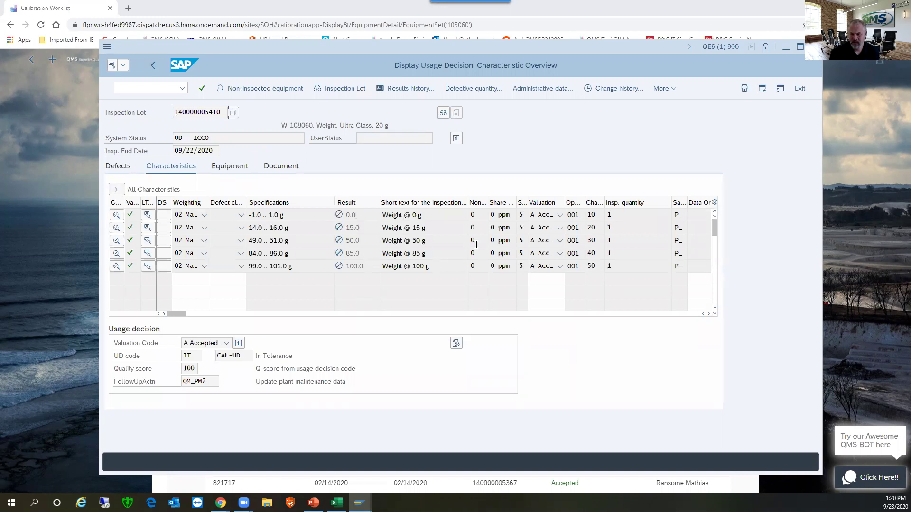
{"action": "left_click", "coordinate": [231, 169]}
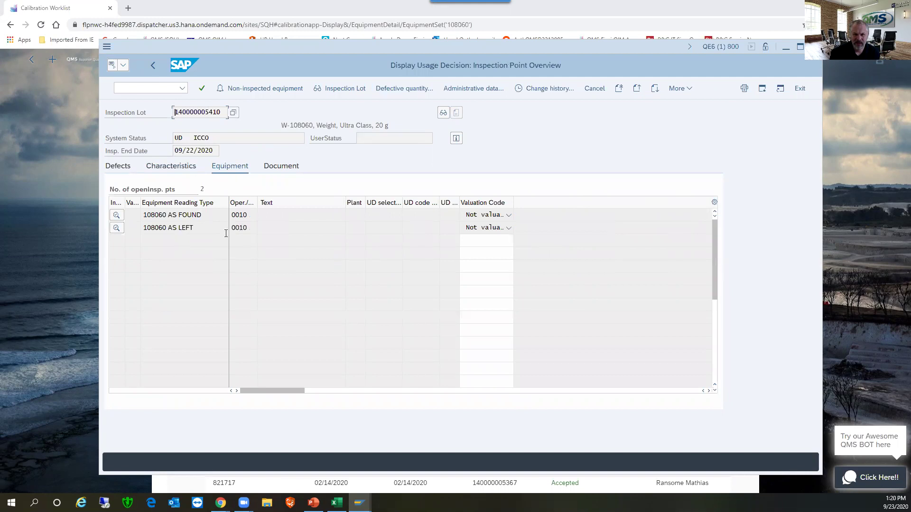
{"action": "left_click", "coordinate": [123, 167]}
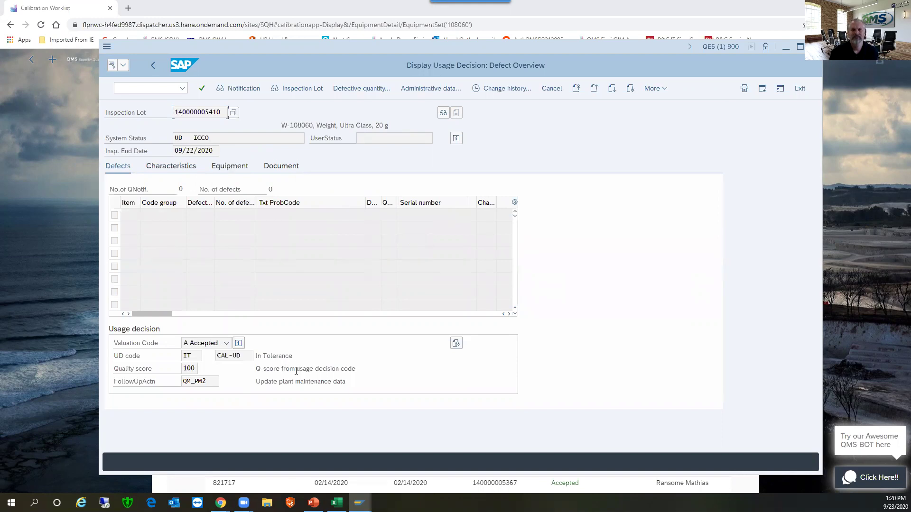
{"action": "left_click", "coordinate": [214, 386]}
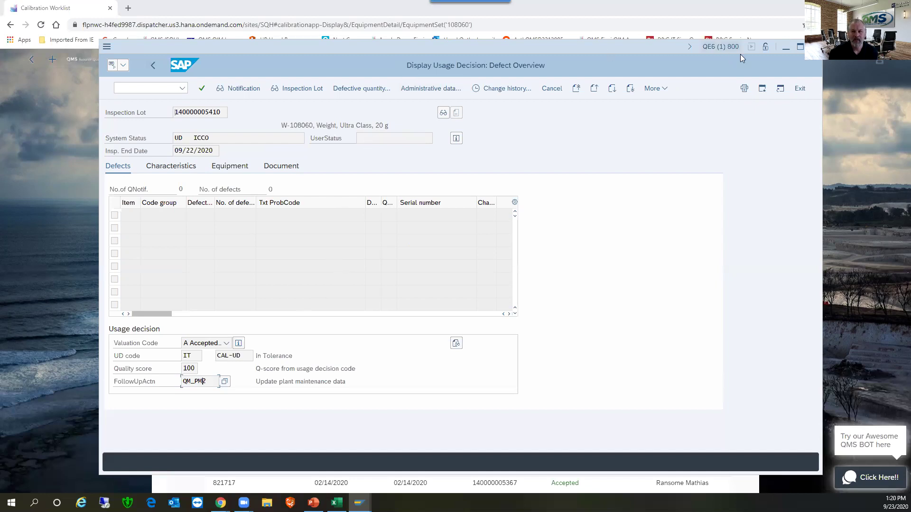
Return to the worklist of all equipment in the browser and reload the page to refresh the calibration statuses.
{"action": "left_click", "coordinate": [785, 47]}
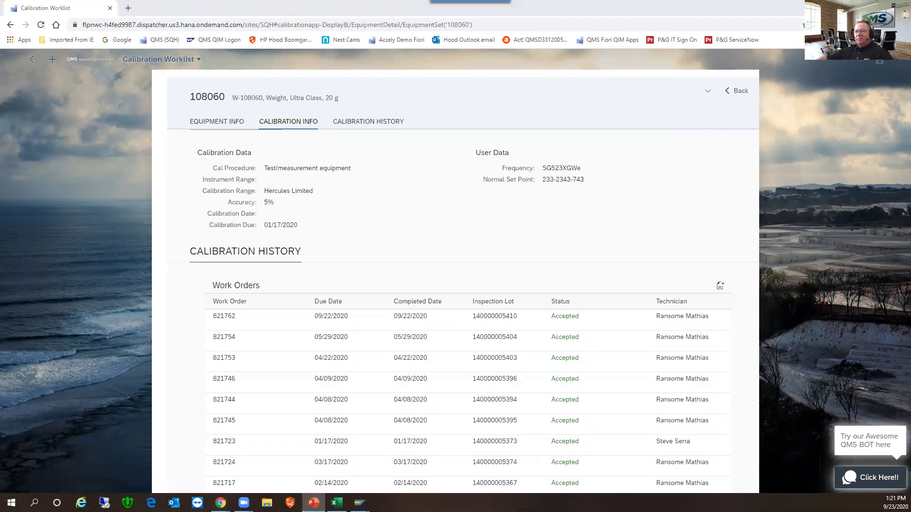
{"action": "left_click", "coordinate": [737, 91]}
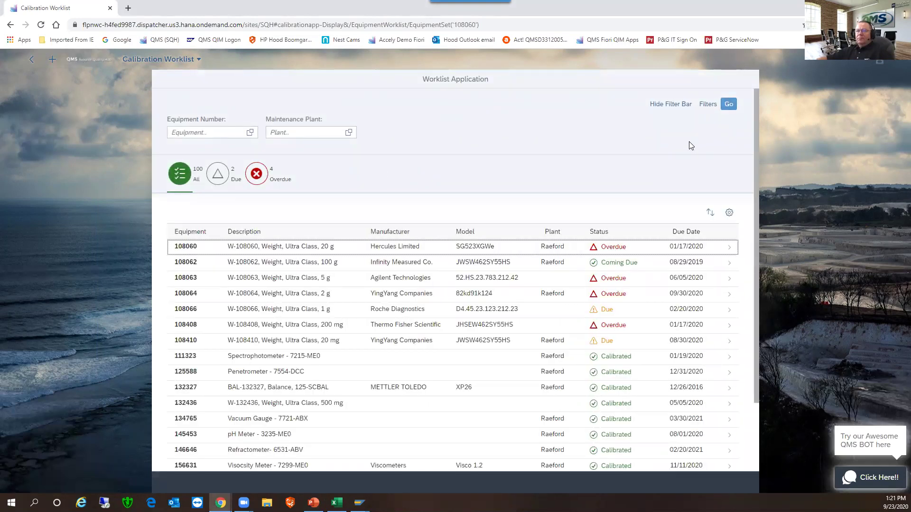
{"action": "left_click", "coordinate": [175, 180]}
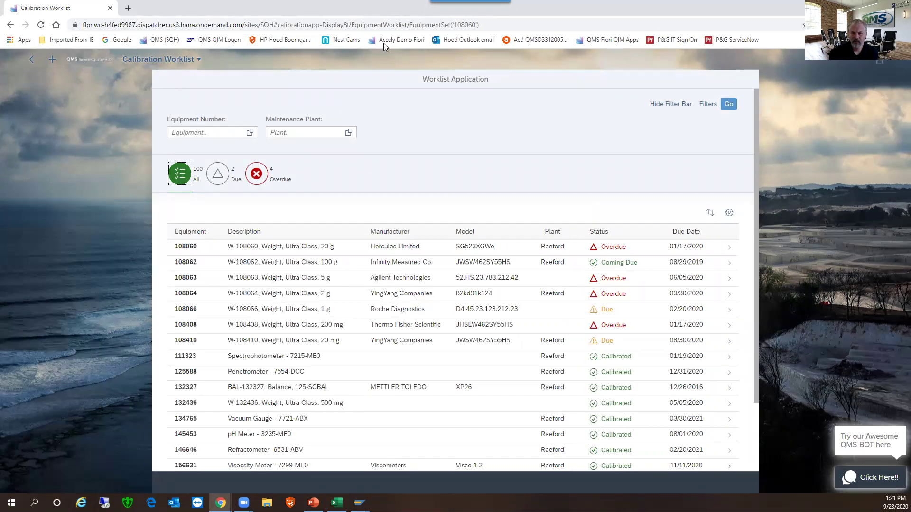
{"action": "left_click", "coordinate": [758, 24]}
{"action": "key", "text": "Return"}
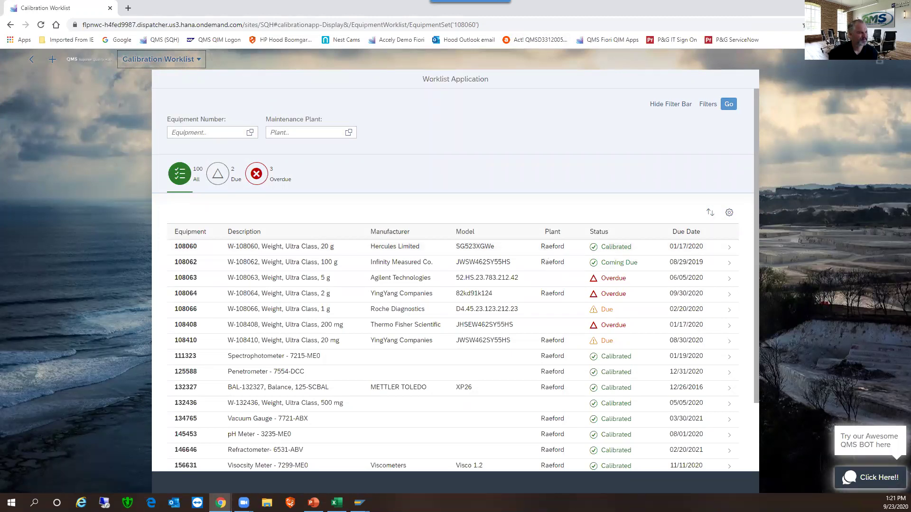
{"action": "key", "text": "alt+Tab"}
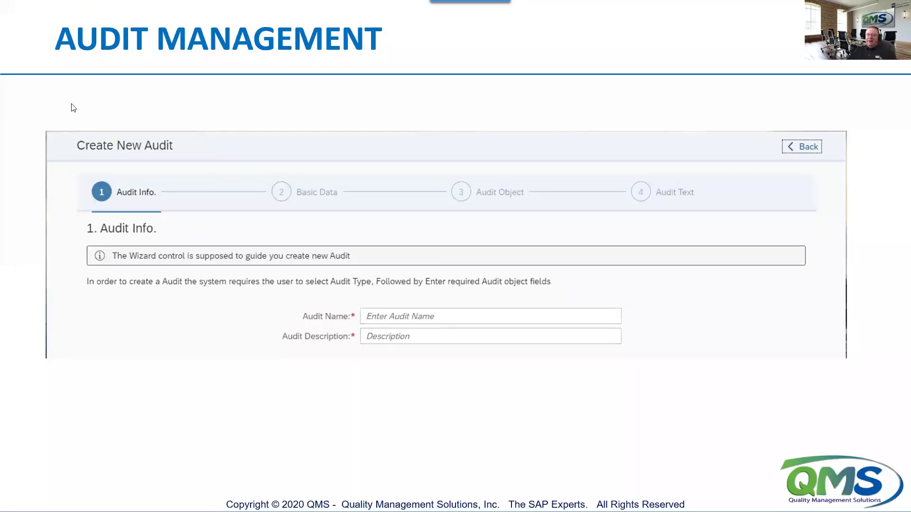
{"action": "key", "text": "Right"}
{"action": "key", "text": "Right"}
{"action": "key", "text": "Right"}
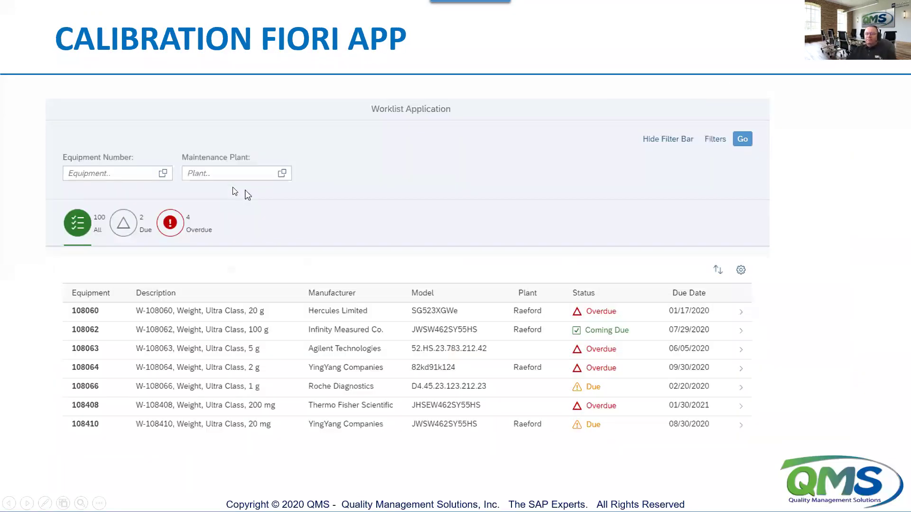
{"action": "key", "text": "Left"}
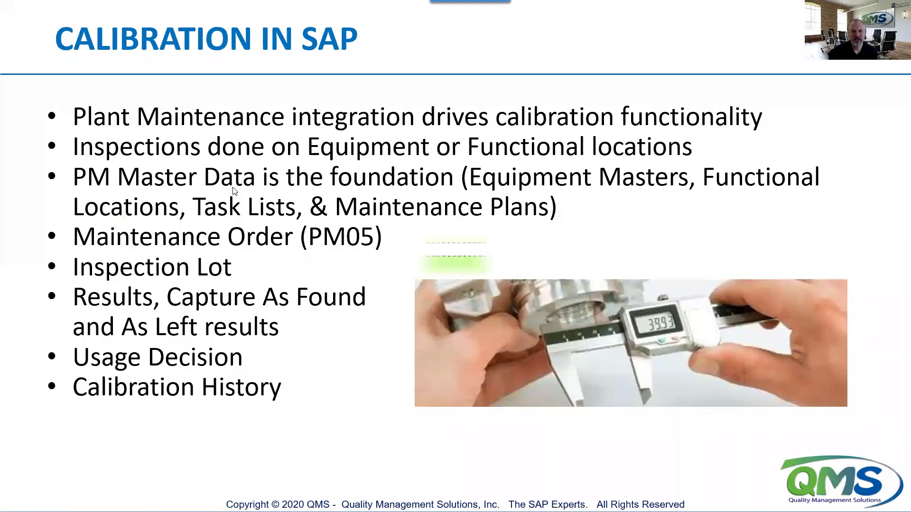
{"action": "key", "text": "Right"}
{"action": "key", "text": "Right"}
{"action": "key", "text": "Right"}
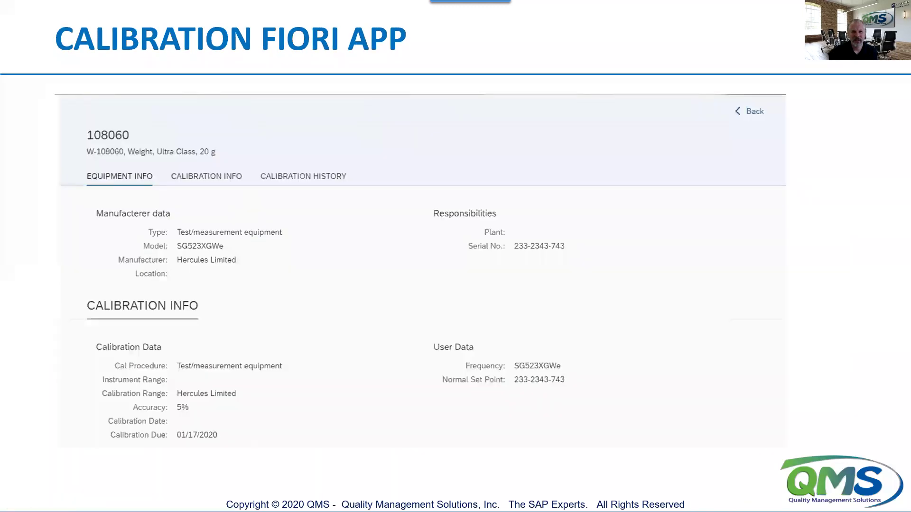
{"action": "key", "text": "Left"}
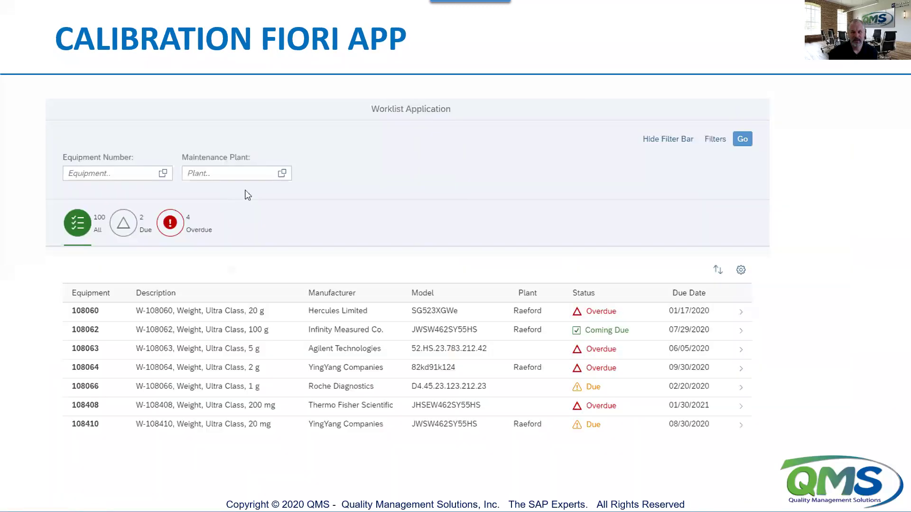
{"action": "key", "text": "Right"}
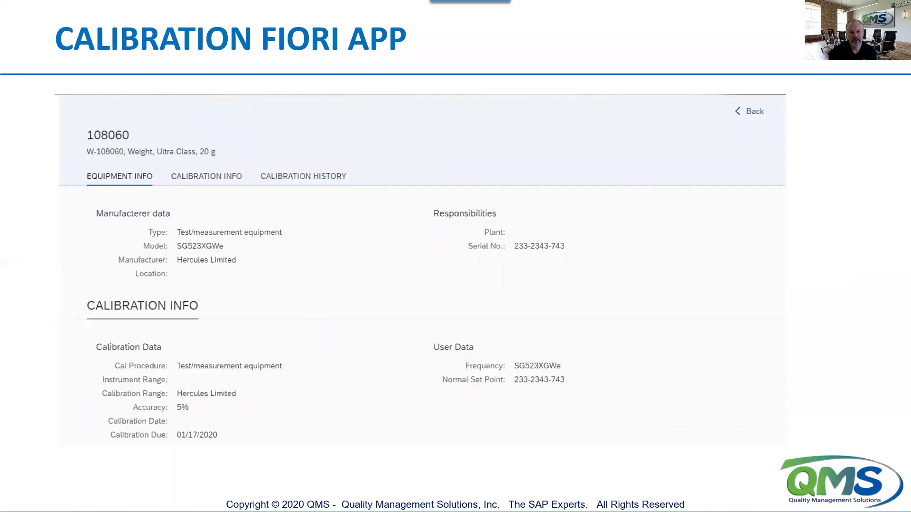
{"action": "key", "text": "Right"}
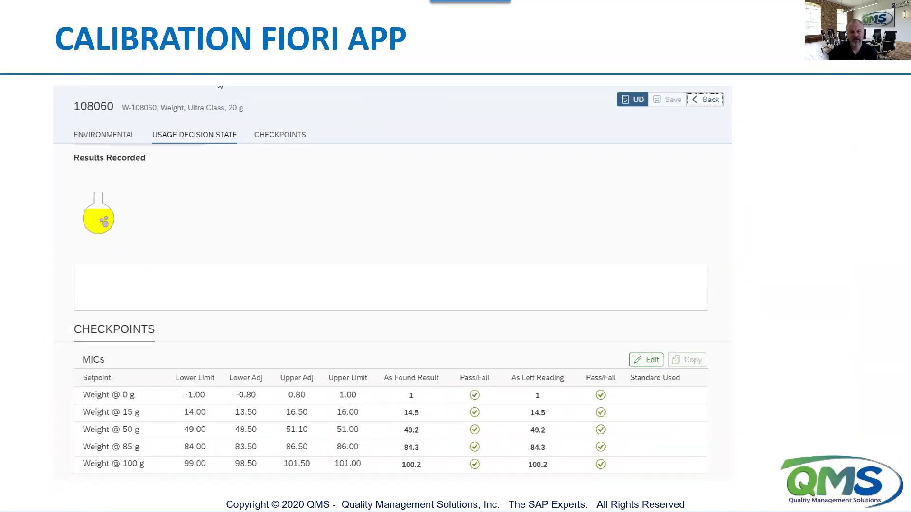
{"action": "key", "text": "Right"}
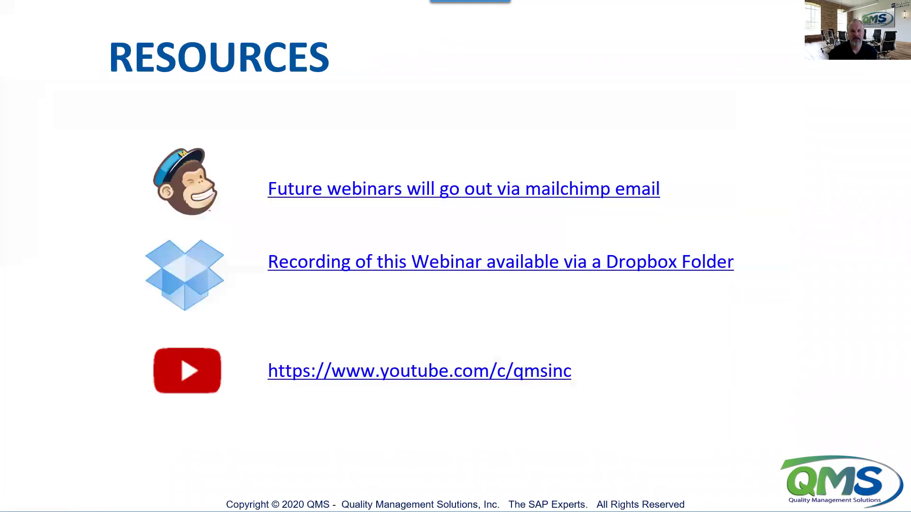
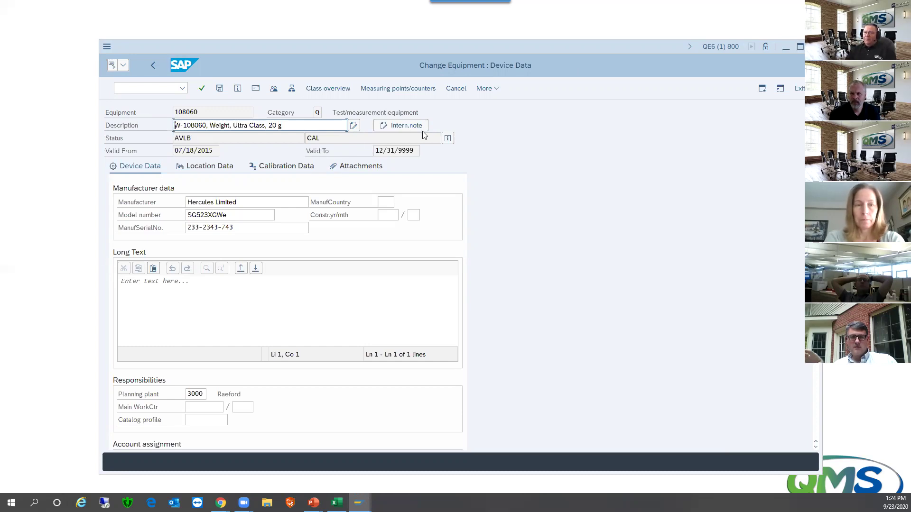
Review the system status and the selectable numbered user statuses of equipment 108060, and return to its device data.
{"action": "left_click", "coordinate": [447, 138]}
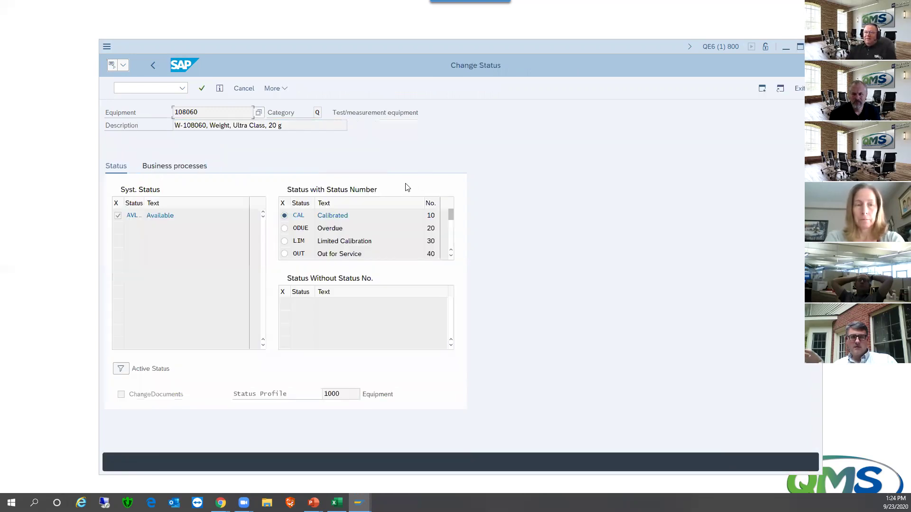
{"action": "left_click", "coordinate": [385, 215]}
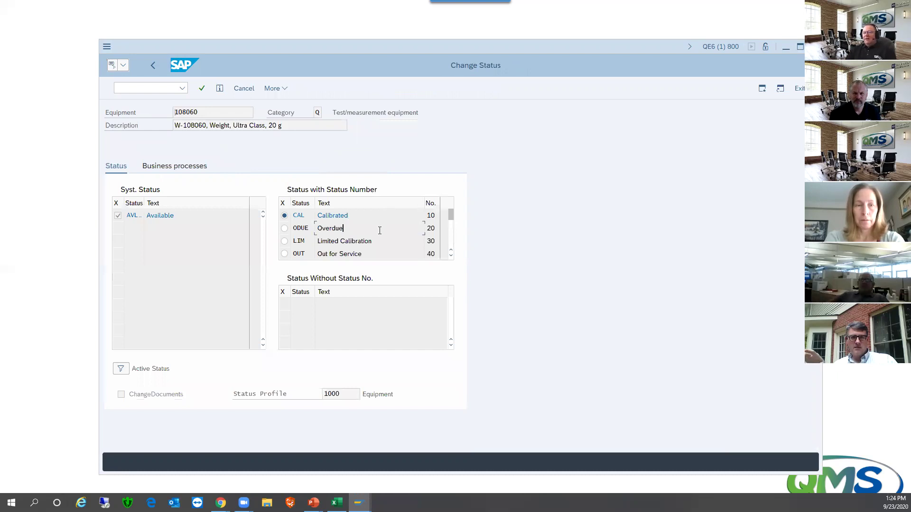
{"action": "left_click", "coordinate": [394, 254]}
{"action": "left_click", "coordinate": [451, 256]}
{"action": "left_click", "coordinate": [451, 256]}
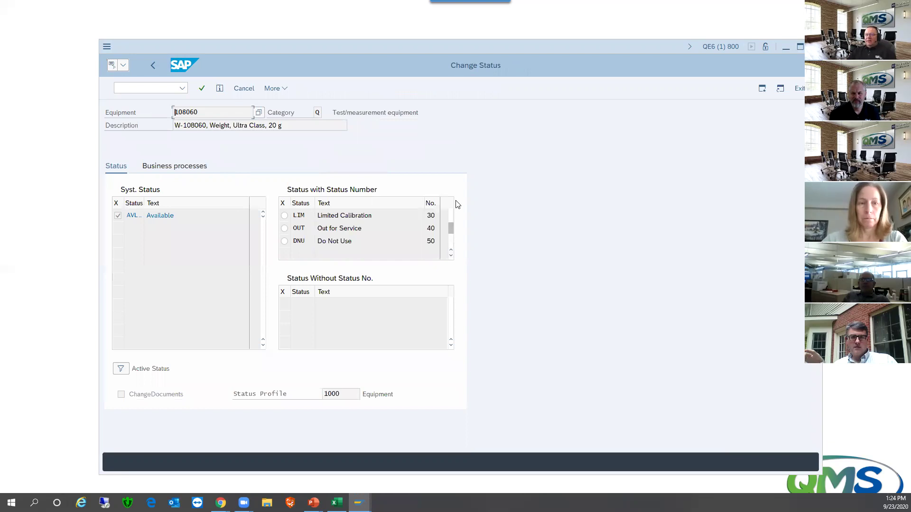
{"action": "left_click", "coordinate": [451, 217]}
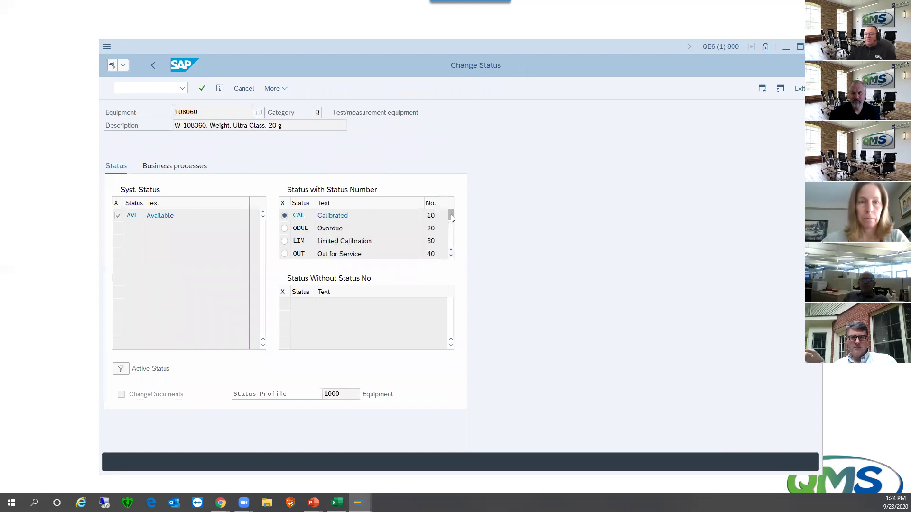
{"action": "left_click", "coordinate": [451, 256]}
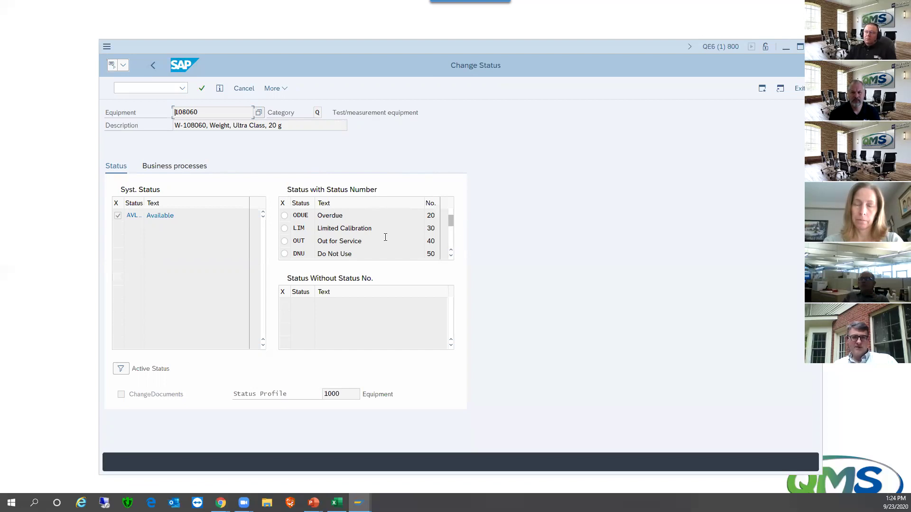
{"action": "scroll", "coordinate": [378, 220], "scroll_direction": "up", "scroll_amount": 1}
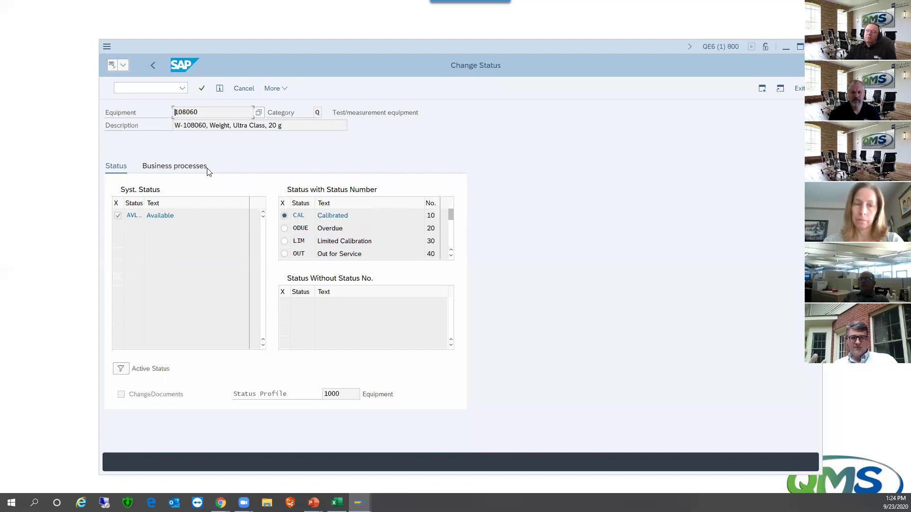
{"action": "left_click", "coordinate": [152, 65]}
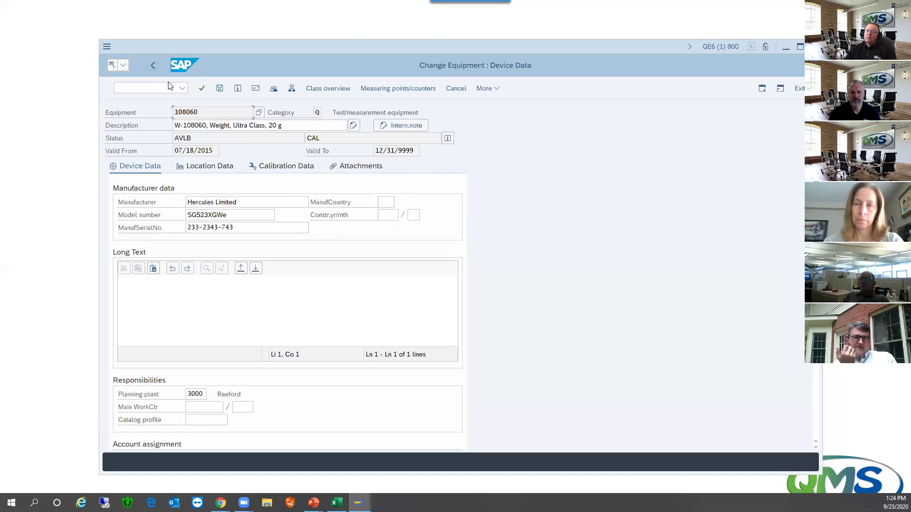
Set the calibration date in equipment 108060's calibration data to 09/23/2020.
{"action": "left_click", "coordinate": [281, 170]}
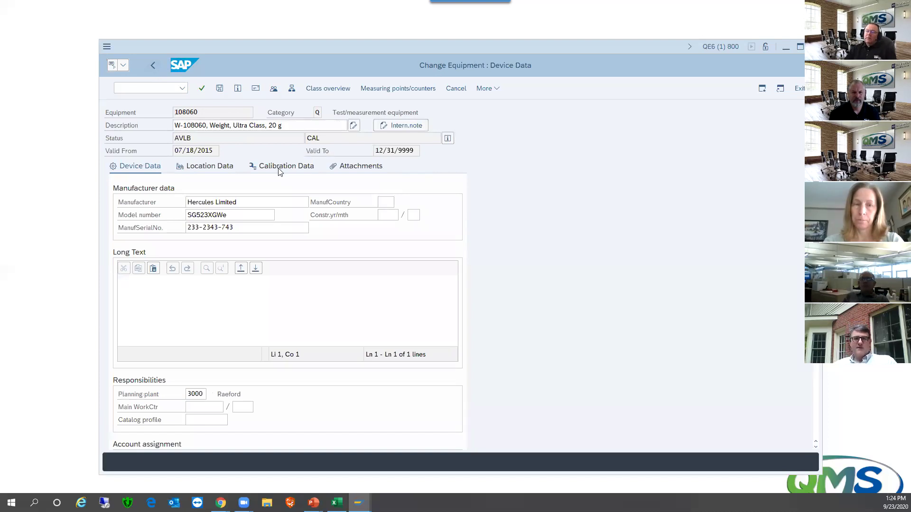
{"action": "left_click_drag", "start_coordinate": [197, 279], "coordinate": [263, 286]}
{"action": "left_click", "coordinate": [235, 291]}
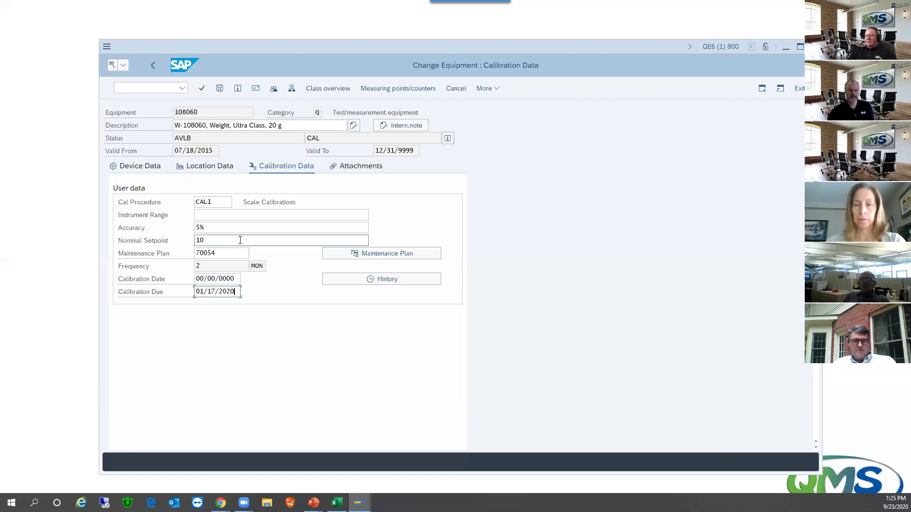
{"action": "key", "text": "shift+Tab"}
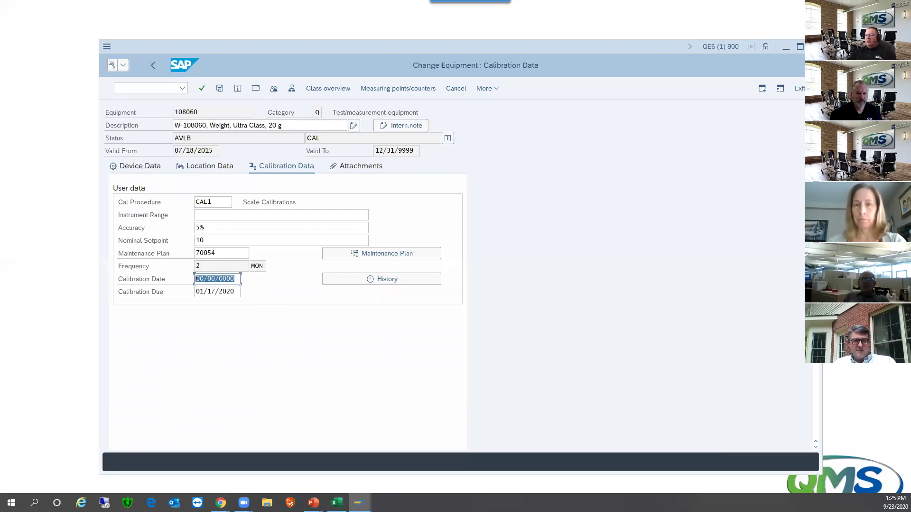
{"action": "type", "text": "09"}
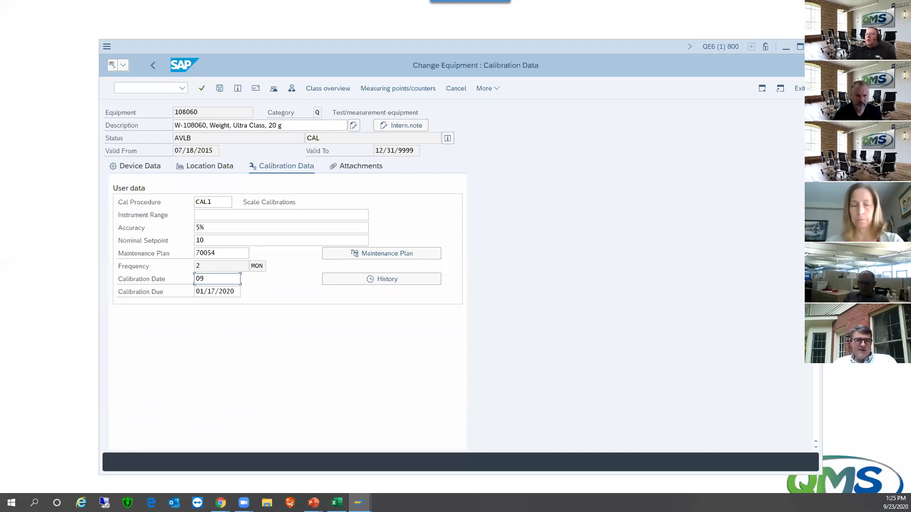
{"action": "type", "text": "/23/2020"}
Set the equipment's calibration due date to 10/15/2020.
{"action": "key", "text": "Tab"}
{"action": "key", "text": "Tab"}
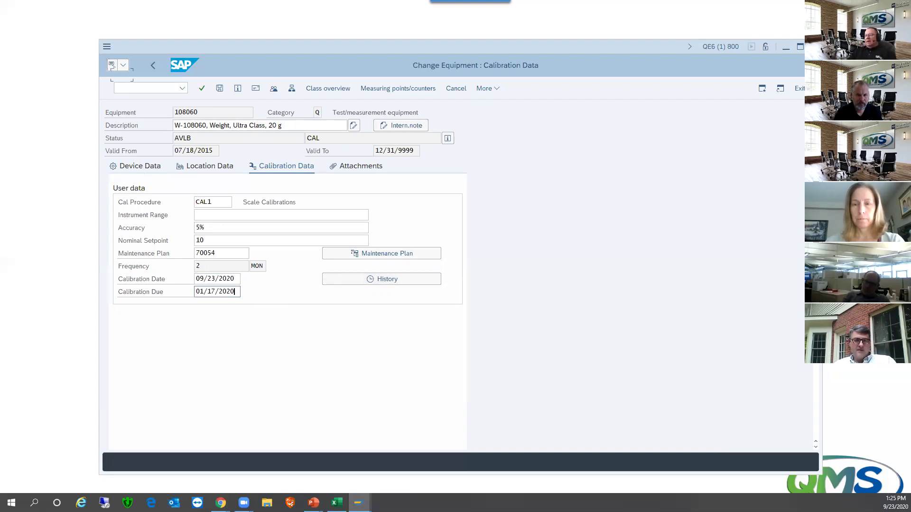
{"action": "key", "text": "BackSpace"}
{"action": "key", "text": "BackSpace"}
{"action": "key", "text": "BackSpace"}
{"action": "key", "text": "BackSpace"}
{"action": "key", "text": "BackSpace"}
{"action": "key", "text": "BackSpace"}
{"action": "key", "text": "BackSpace"}
{"action": "key", "text": "BackSpace"}
{"action": "key", "text": "BackSpace"}
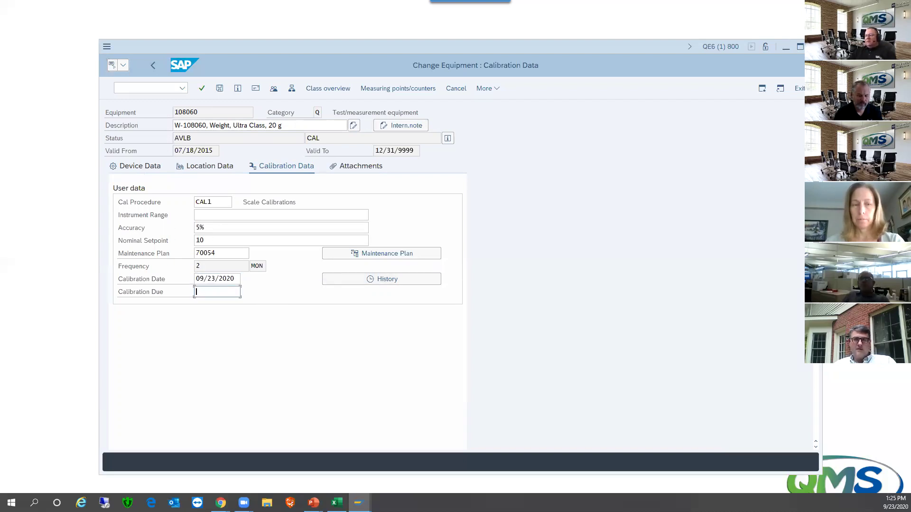
{"action": "type", "text": "1015"}
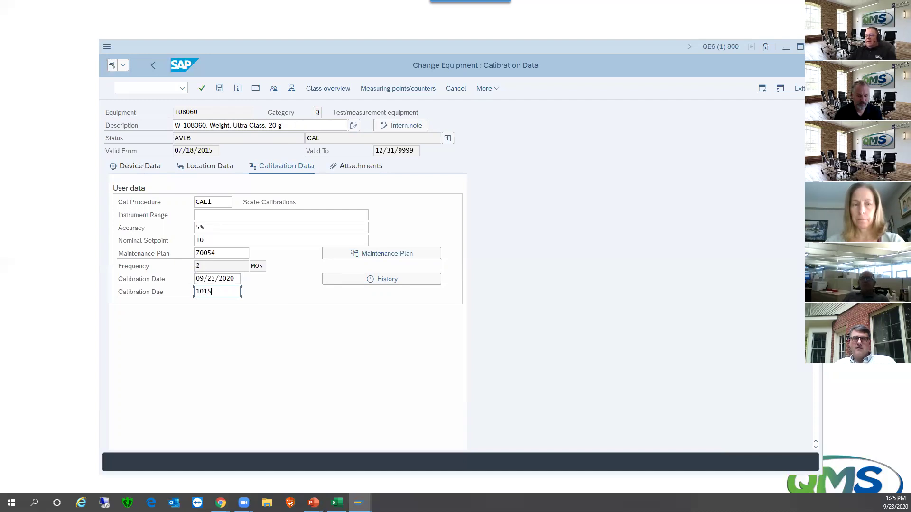
{"action": "type", "text": "2020"}
{"action": "left_click", "coordinate": [175, 125]}
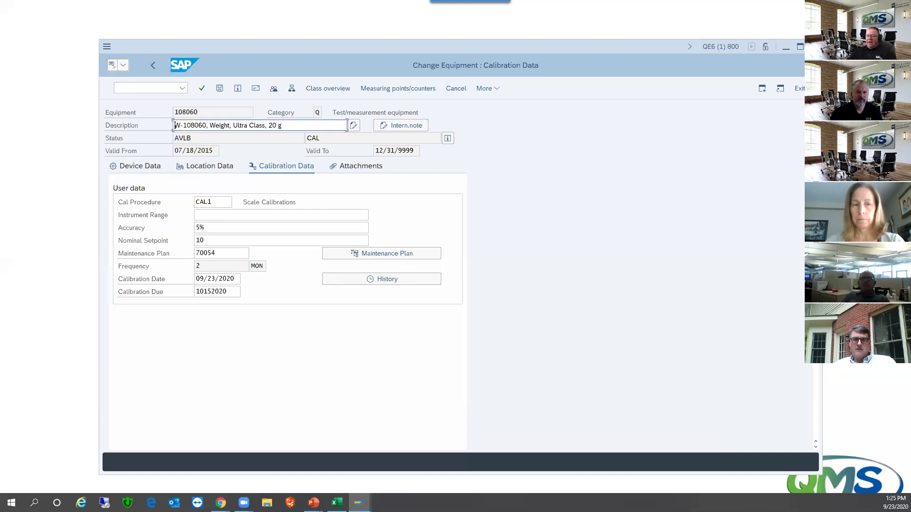
{"action": "left_click", "coordinate": [204, 291]}
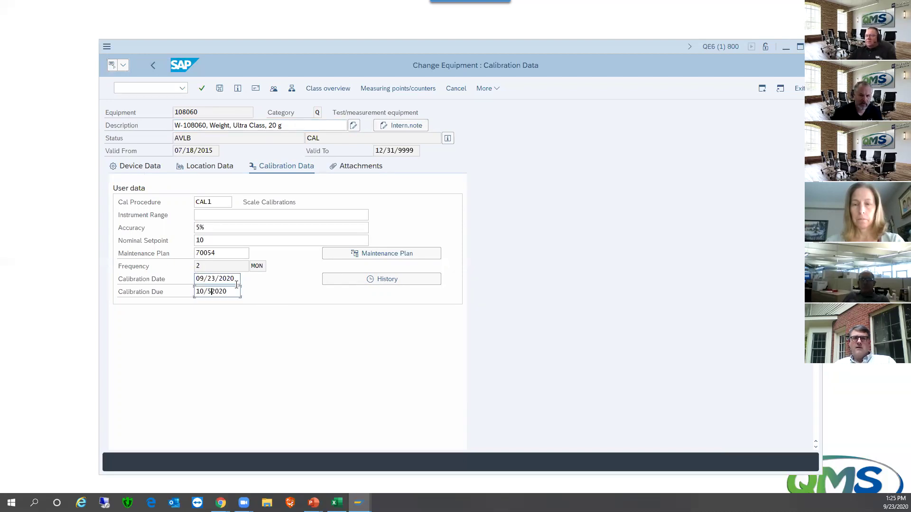
{"action": "type", "text": "/15/2020"}
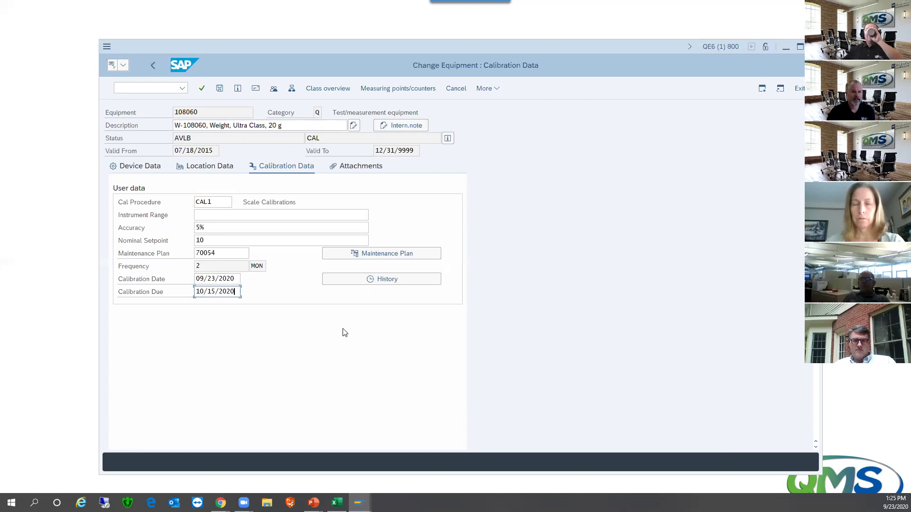
{"action": "left_click", "coordinate": [178, 283]}
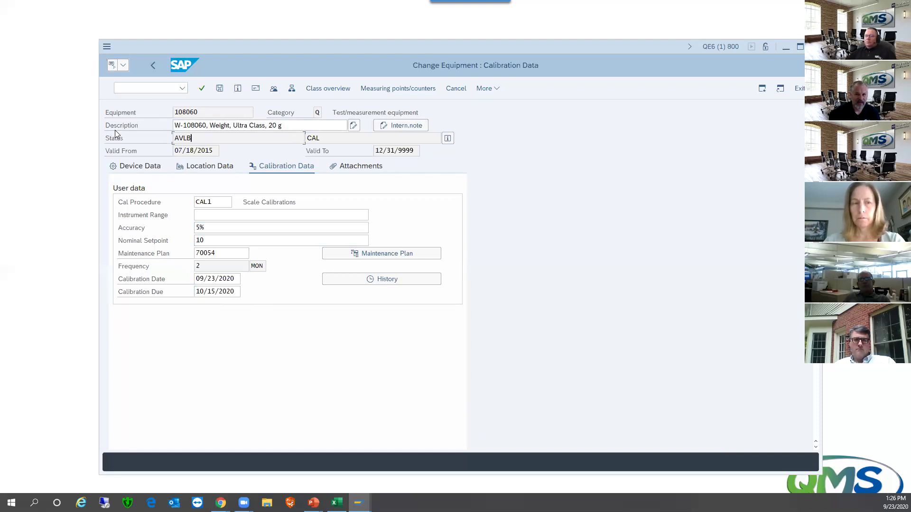
{"action": "left_click", "coordinate": [107, 48]}
{"action": "left_click", "coordinate": [261, 64]}
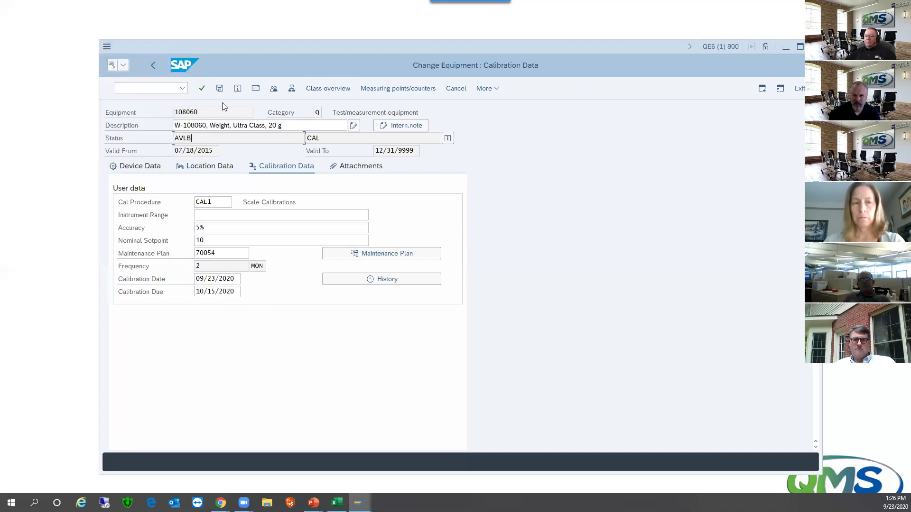
{"action": "left_click", "coordinate": [488, 89]}
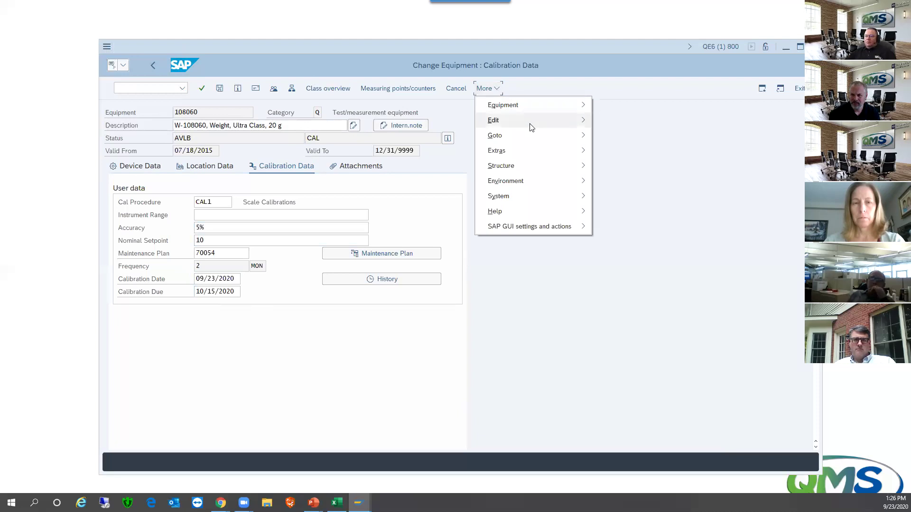
{"action": "mouse_move", "coordinate": [532, 127]}
{"action": "mouse_move", "coordinate": [544, 148]}
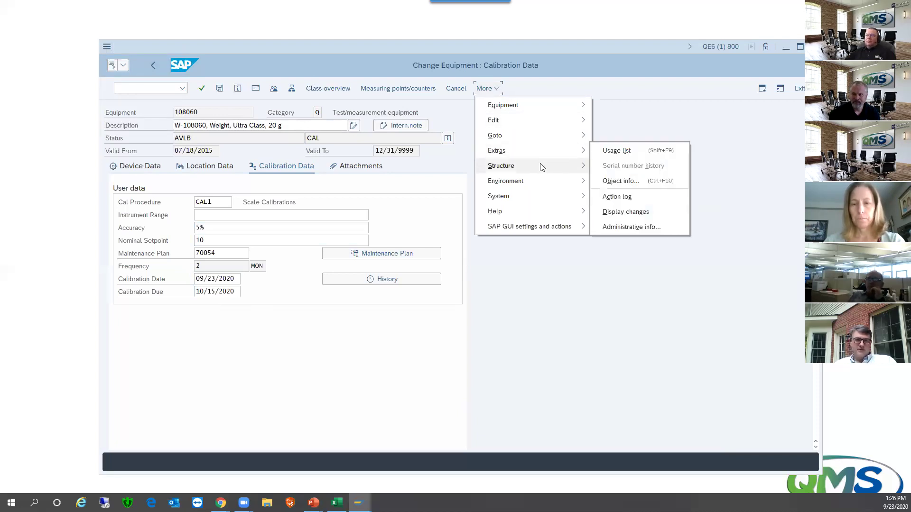
{"action": "mouse_move", "coordinate": [544, 181]}
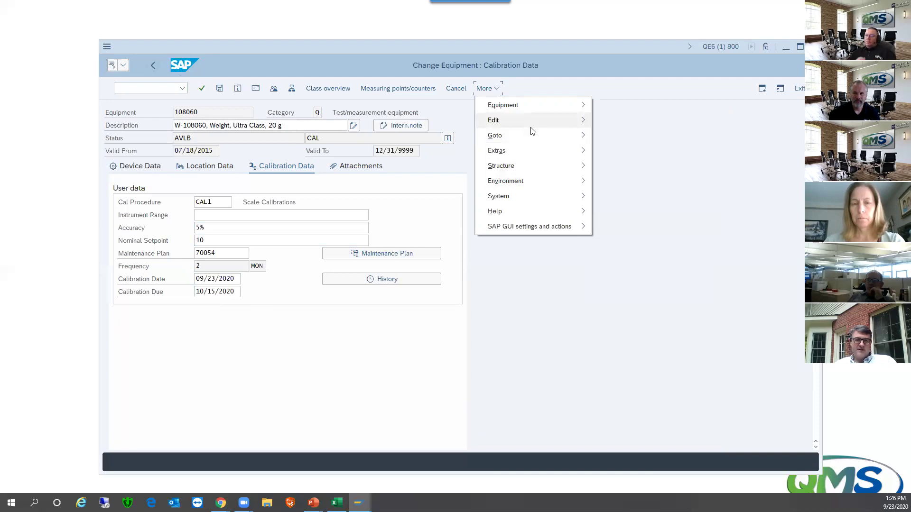
Save the changes to equipment 108060 and return to SAP Easy Access.
{"action": "left_click", "coordinate": [641, 350]}
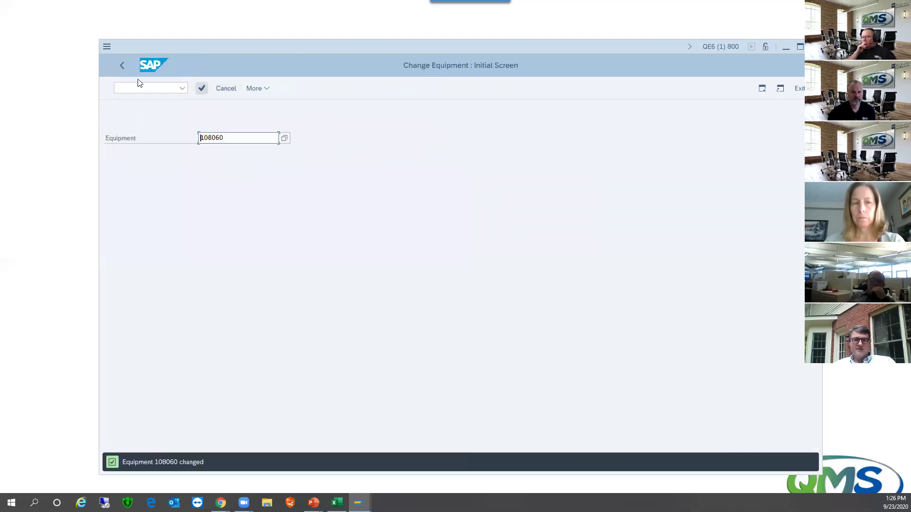
{"action": "left_click", "coordinate": [122, 65]}
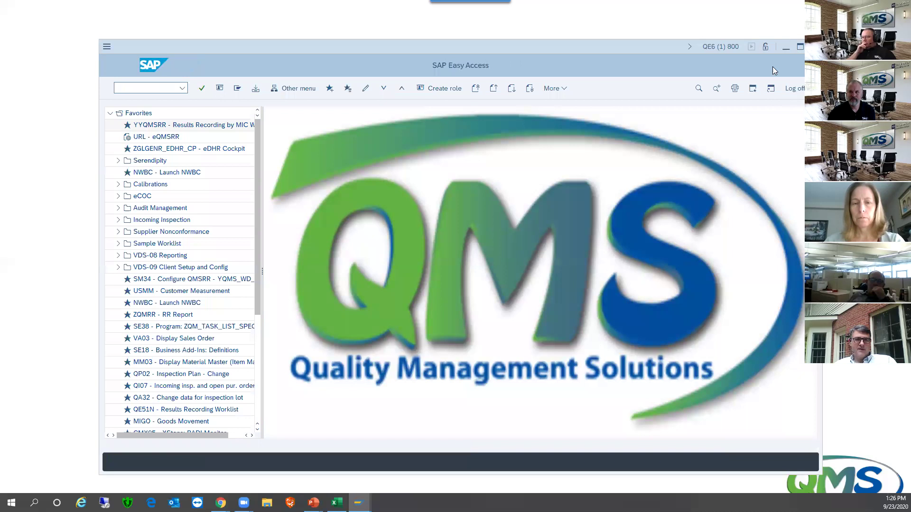
Switch to the Calibration Worklist in the browser, go to the launchpad home page and try to reopen the Calibration app.
{"action": "key", "text": "alt+Tab"}
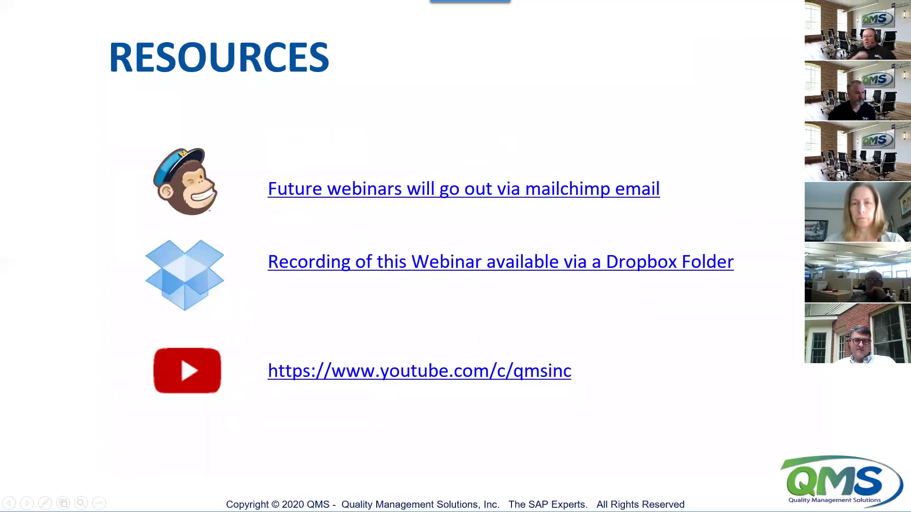
{"action": "key", "text": "alt+Tab"}
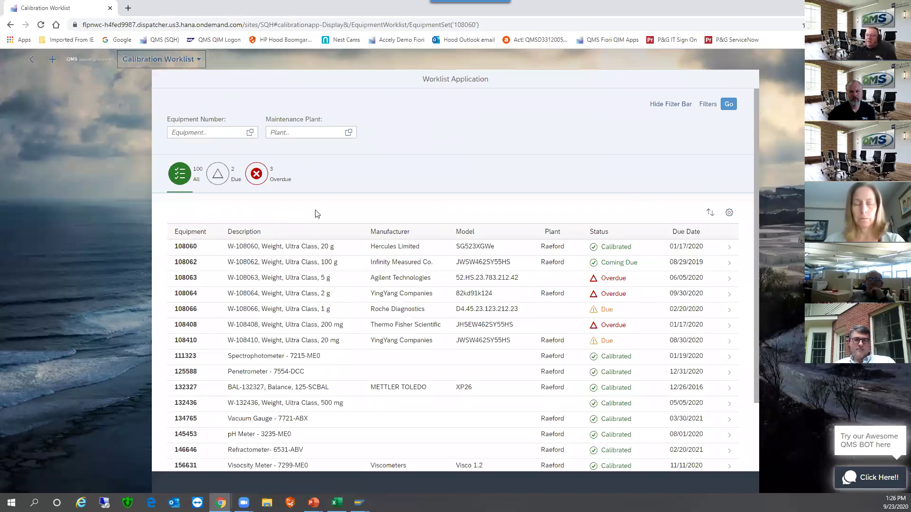
{"action": "left_click", "coordinate": [190, 69]}
{"action": "left_click", "coordinate": [172, 90]}
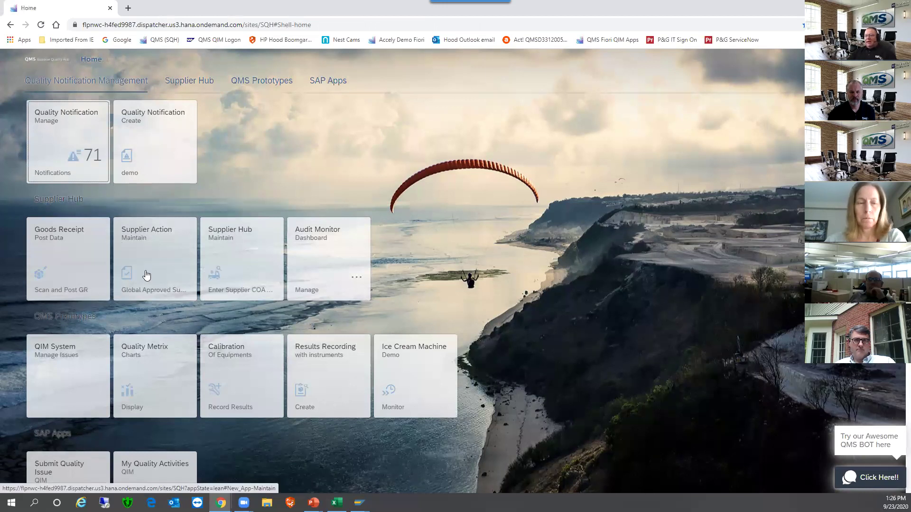
{"action": "left_click", "coordinate": [238, 367]}
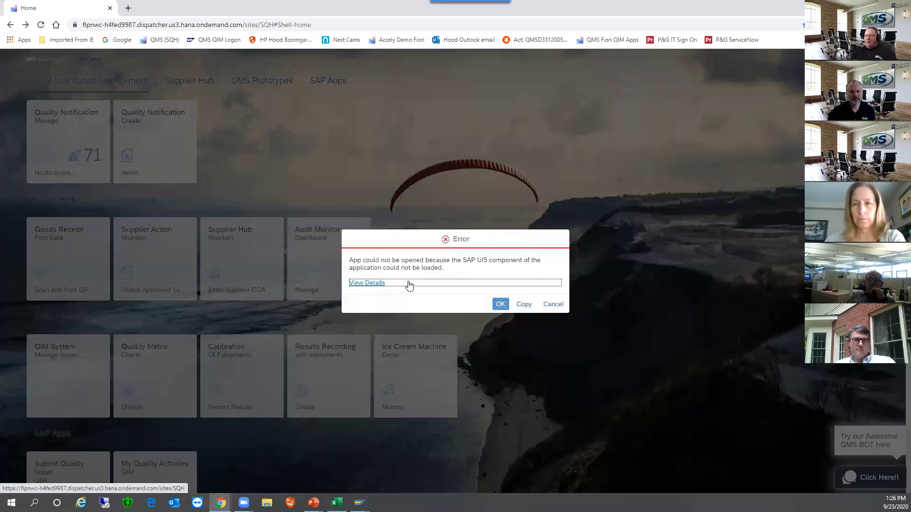
Open the QMS (SQH) launchpad in a new browser tab, launch the Calibration app there and close the old tab.
{"action": "left_click", "coordinate": [128, 8]}
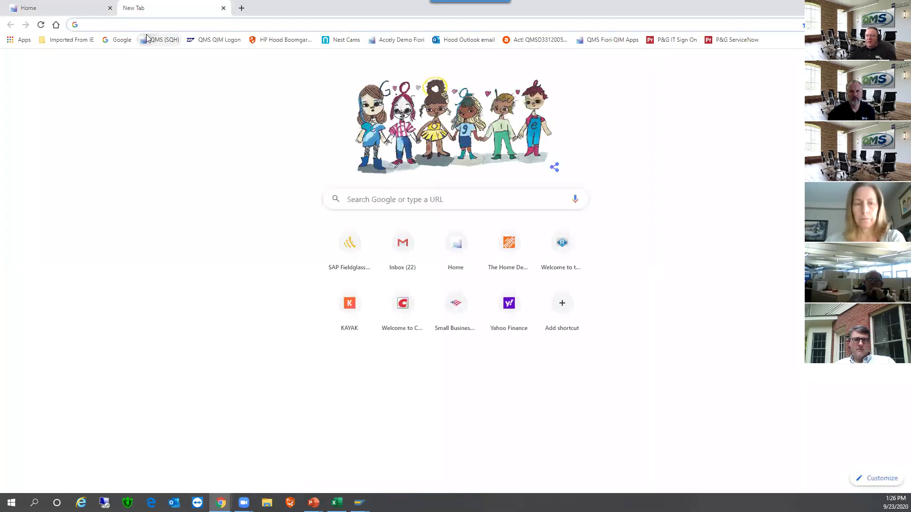
{"action": "left_click", "coordinate": [161, 39]}
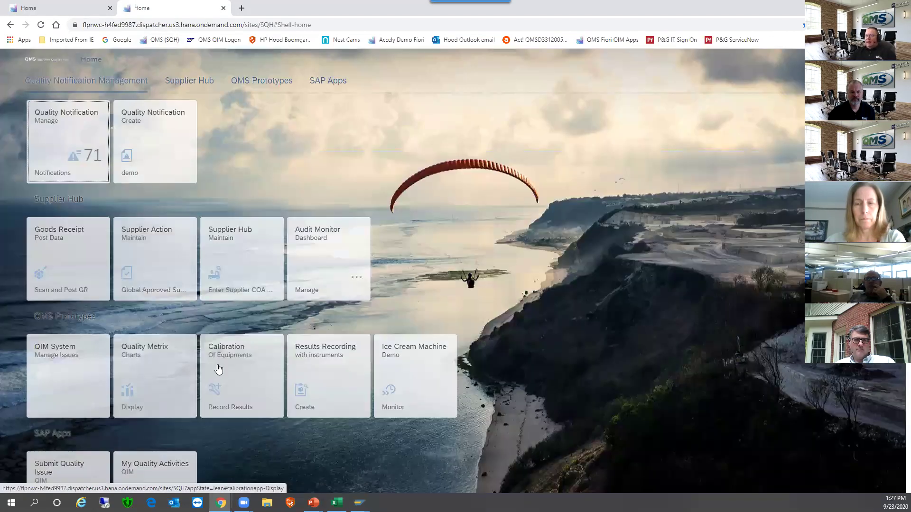
{"action": "left_click", "coordinate": [217, 368]}
{"action": "left_click", "coordinate": [110, 8]}
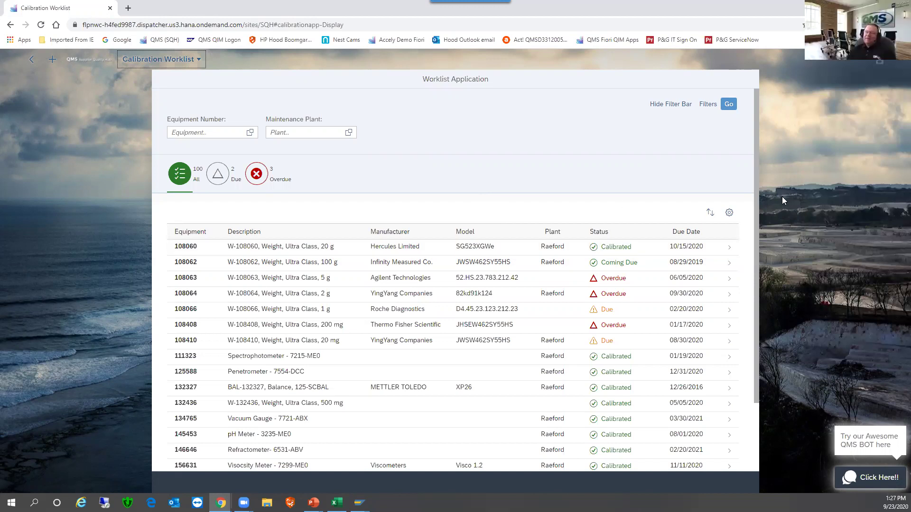
Review equipment 108060's calibration info and work order history from the worklist and return to the launchpad home page.
{"action": "left_click", "coordinate": [586, 252]}
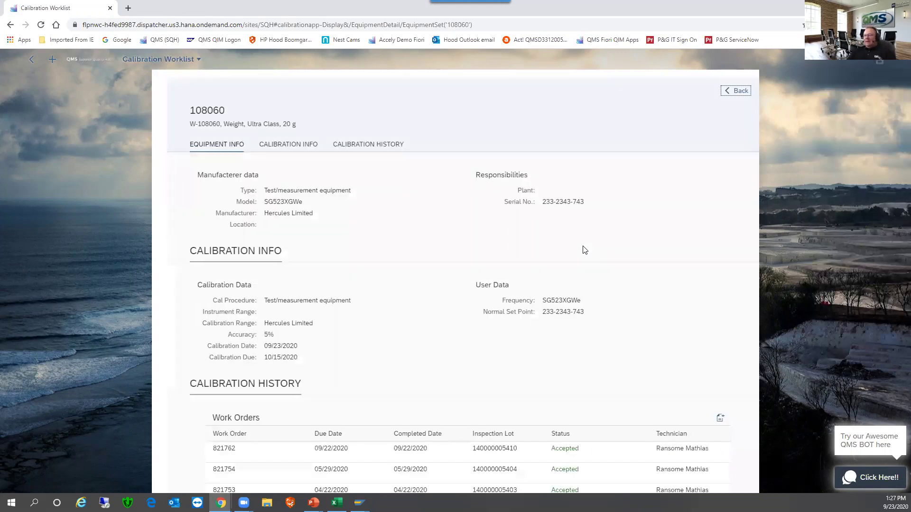
{"action": "scroll", "coordinate": [478, 250], "scroll_direction": "down", "scroll_amount": 2}
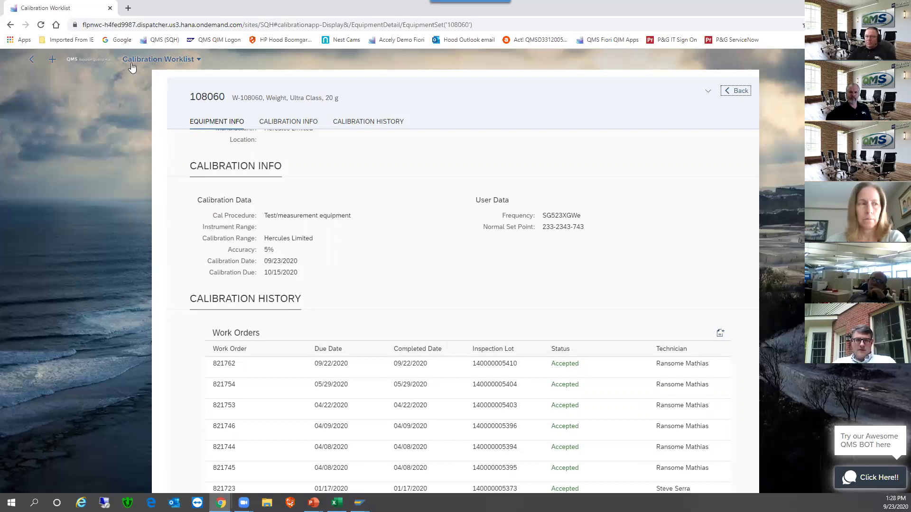
{"action": "left_click", "coordinate": [88, 59]}
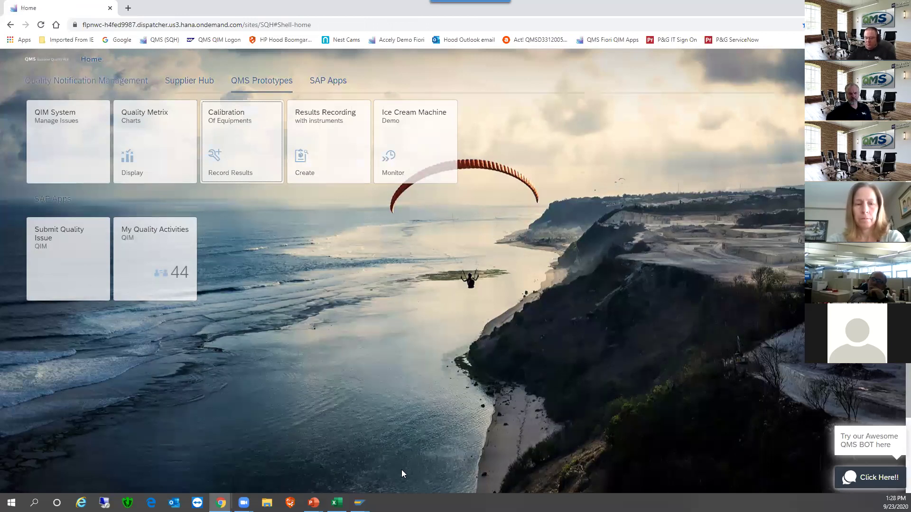
Switch to SAP GUI and open the Results Recording Worklist with transaction QE51N.
{"action": "left_click", "coordinate": [359, 503]}
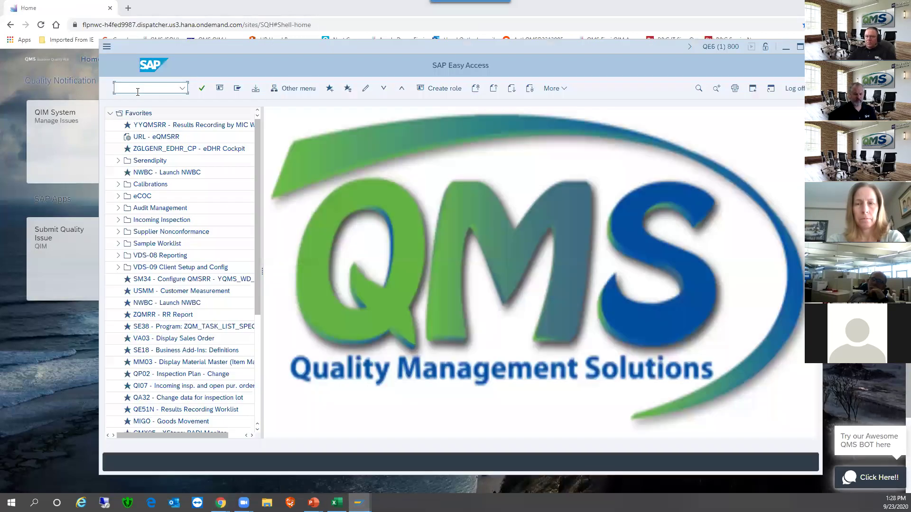
{"action": "type", "text": "qe51n"}
{"action": "key", "text": "Return"}
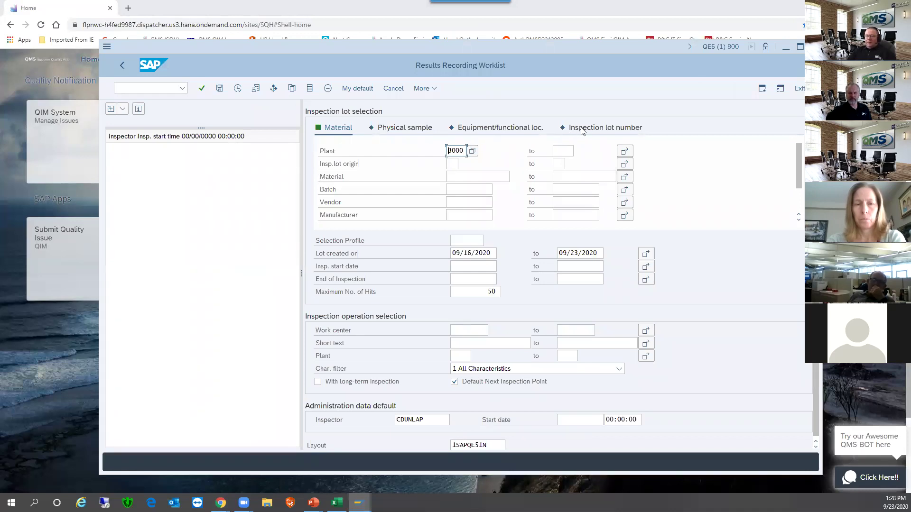
Switch to the browser and reopen the Calibration app from the QMS (SQH) launchpad in a fresh tab, closing the old tab.
{"action": "key", "text": "alt+Tab"}
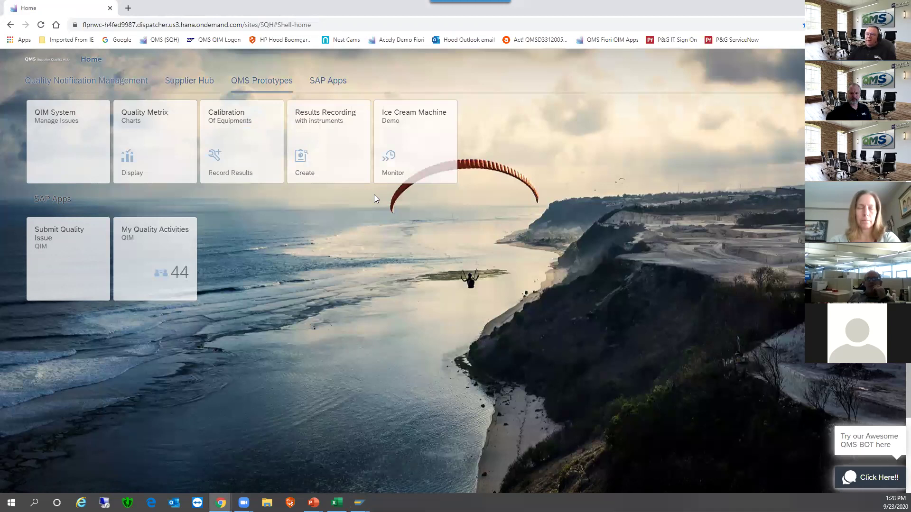
{"action": "left_click", "coordinate": [254, 124]}
{"action": "left_click", "coordinate": [498, 301]}
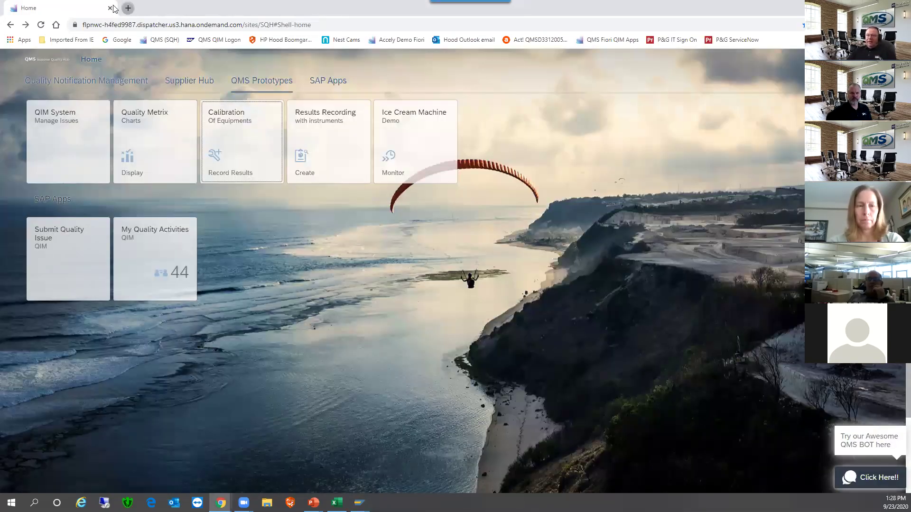
{"action": "left_click", "coordinate": [128, 8]}
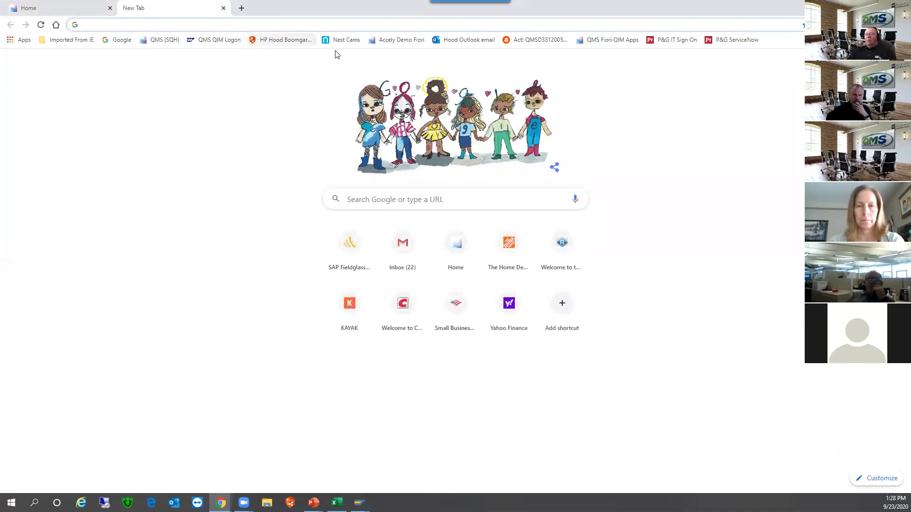
{"action": "left_click", "coordinate": [164, 39]}
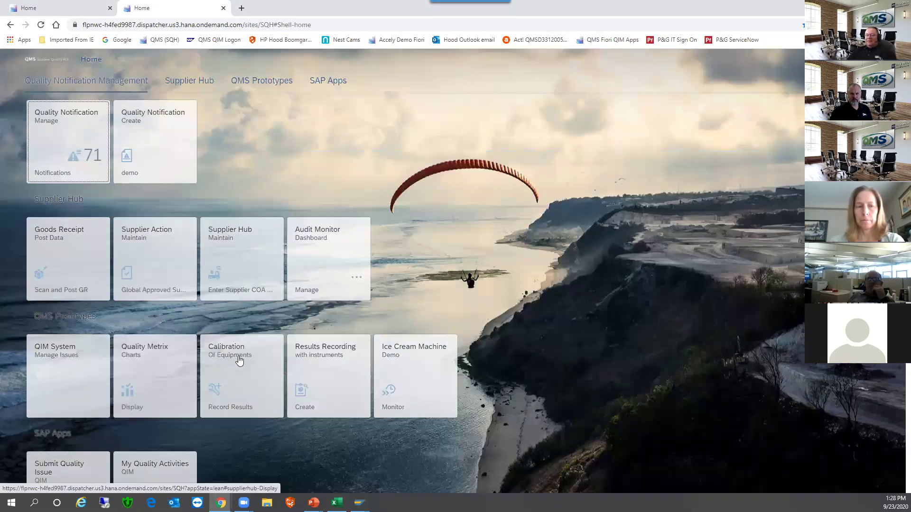
{"action": "left_click", "coordinate": [239, 359]}
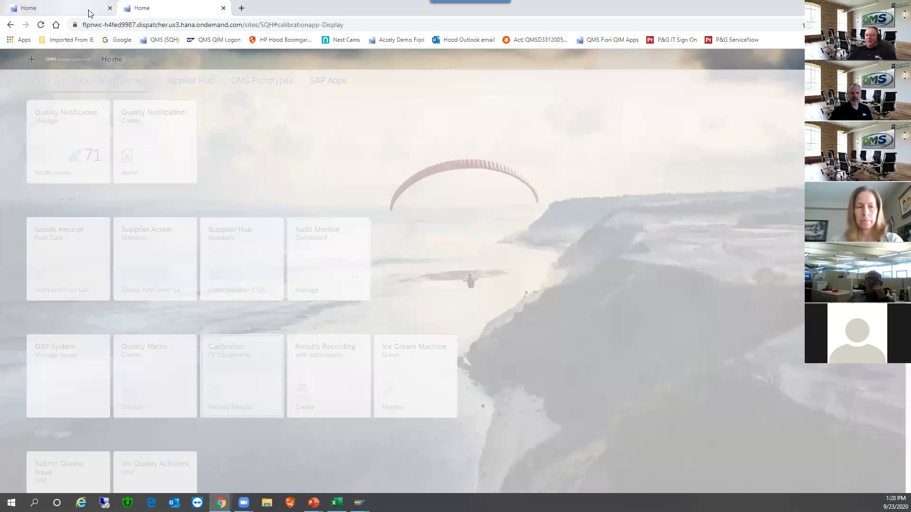
{"action": "left_click", "coordinate": [109, 8]}
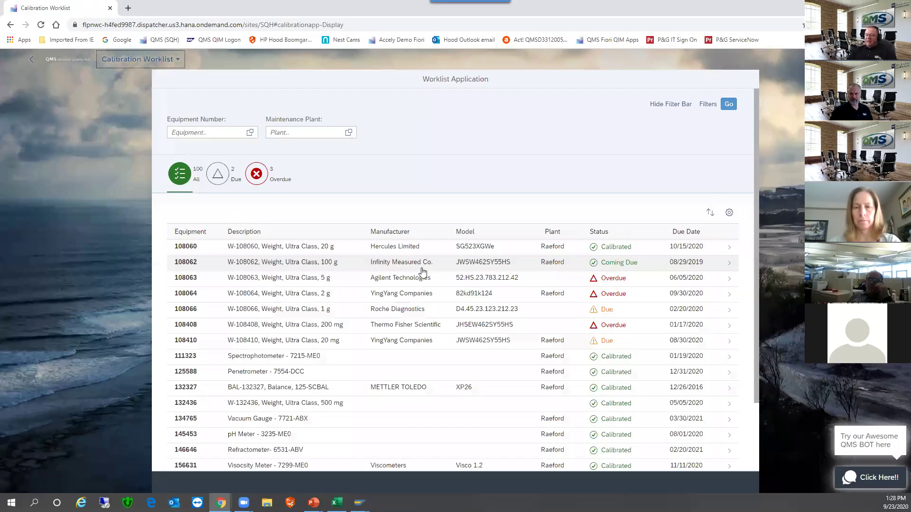
Filter the worklist to overdue equipment and open the details of equipment 108063 down to its calibration history.
{"action": "left_click", "coordinate": [259, 176]}
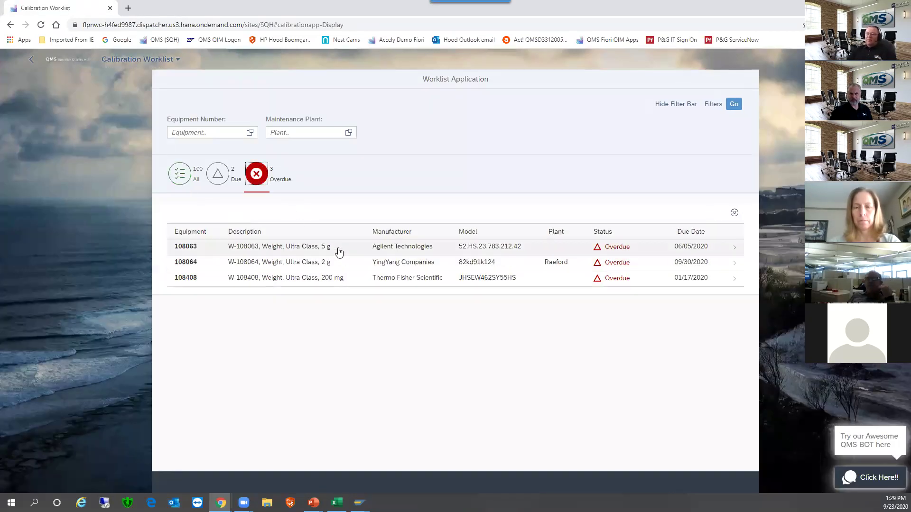
{"action": "left_click", "coordinate": [338, 252]}
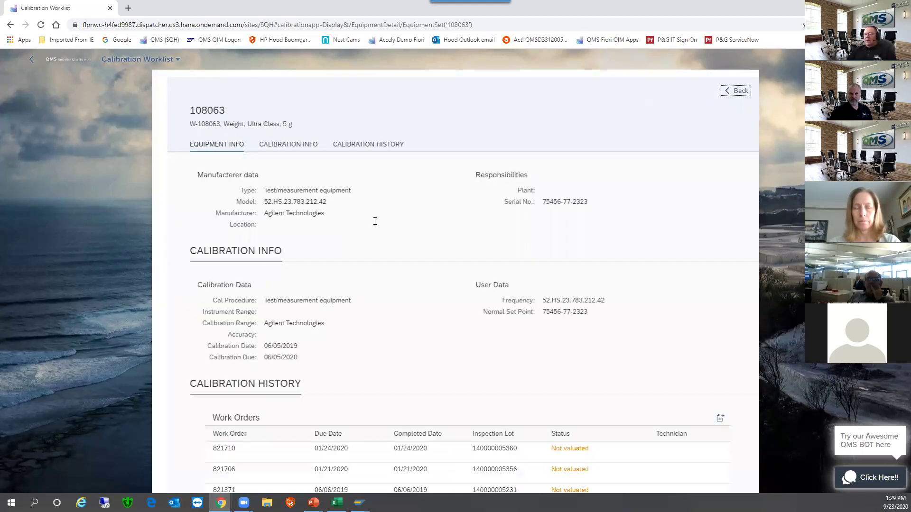
{"action": "scroll", "coordinate": [333, 343], "scroll_direction": "down", "scroll_amount": 3}
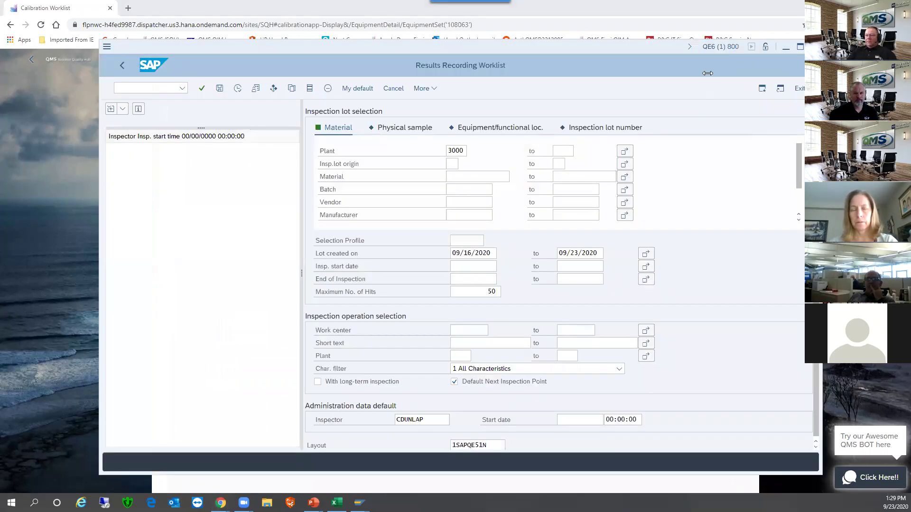
Switch to SAP GUI and clear the plant and the start date of the lot creation range in the inspection lot selection.
{"action": "key", "text": "alt+Tab"}
{"action": "left_click_drag", "start_coordinate": [460, 150], "coordinate": [392, 149]}
{"action": "key", "text": "Delete"}
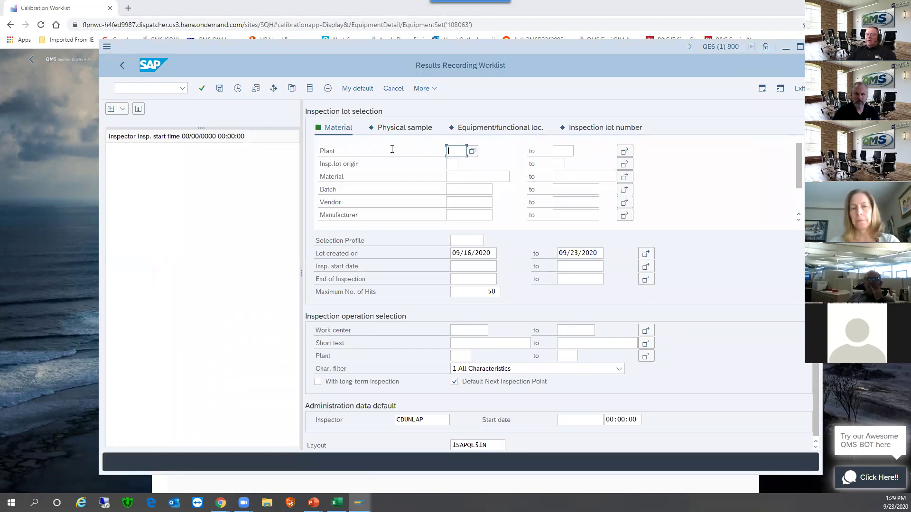
{"action": "left_click_drag", "start_coordinate": [493, 253], "coordinate": [294, 248]}
{"action": "key", "text": "Delete"}
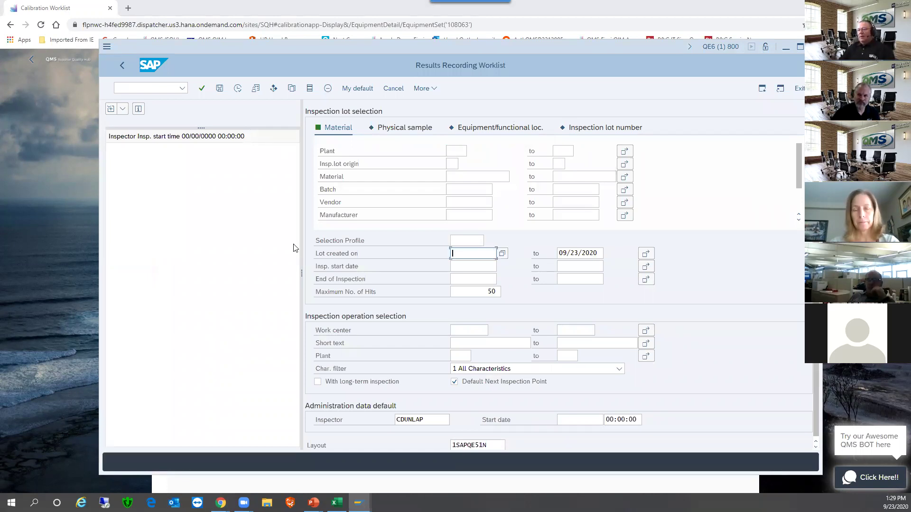
{"action": "left_click", "coordinate": [576, 127]}
{"action": "left_click", "coordinate": [473, 151]}
{"action": "type", "text": "14000000"}
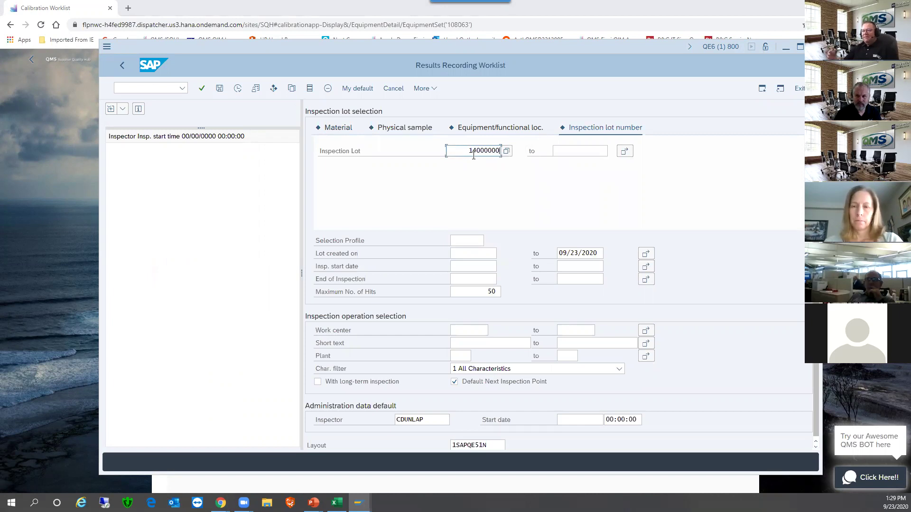
{"action": "type", "text": "5360"}
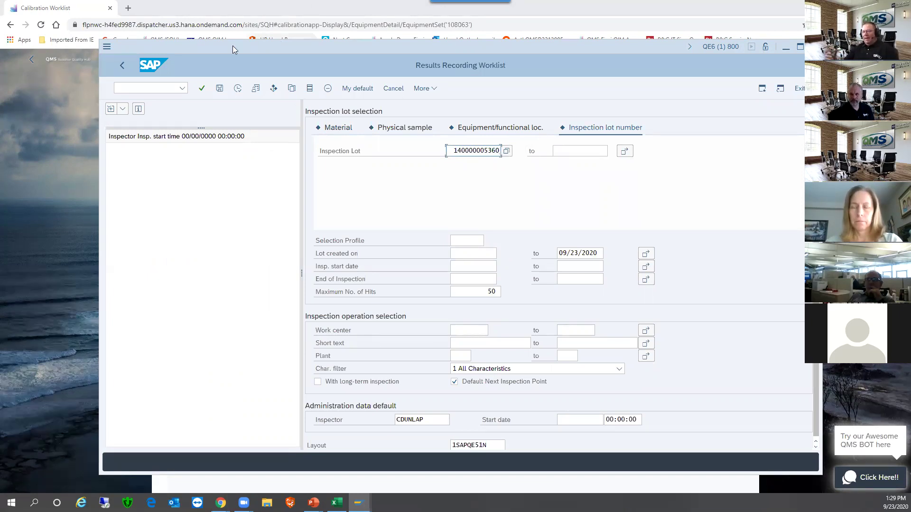
{"action": "left_click", "coordinate": [238, 88]}
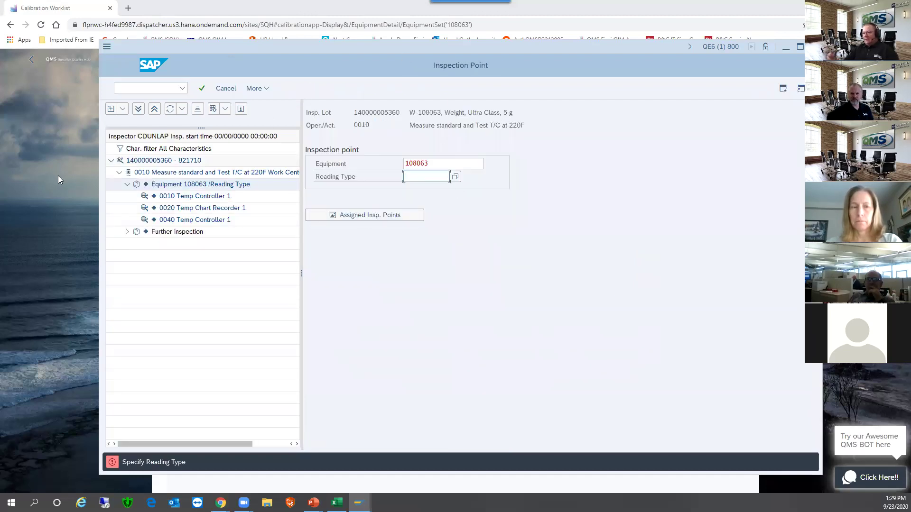
Set the inspection point's reading type to AS FOUND for equipment 108063 and continue to the characteristic overview.
{"action": "left_click", "coordinate": [458, 182]}
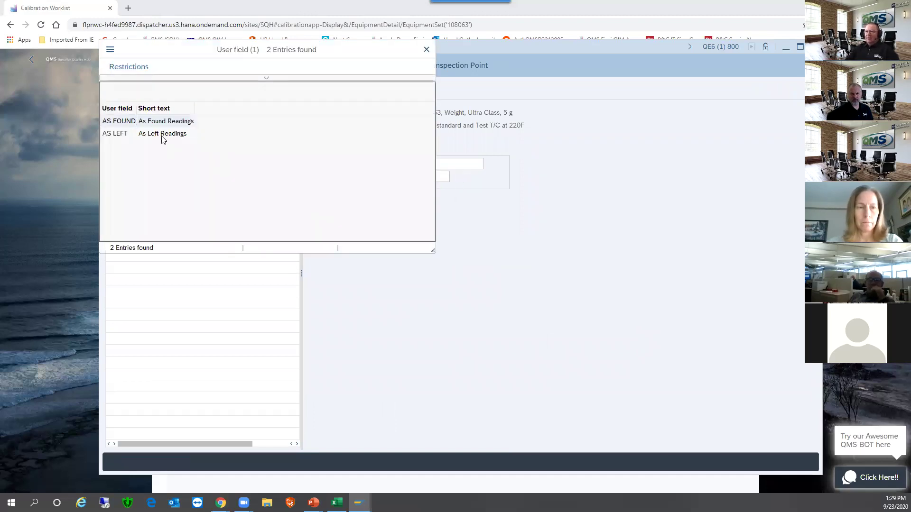
{"action": "double_click", "coordinate": [154, 121]}
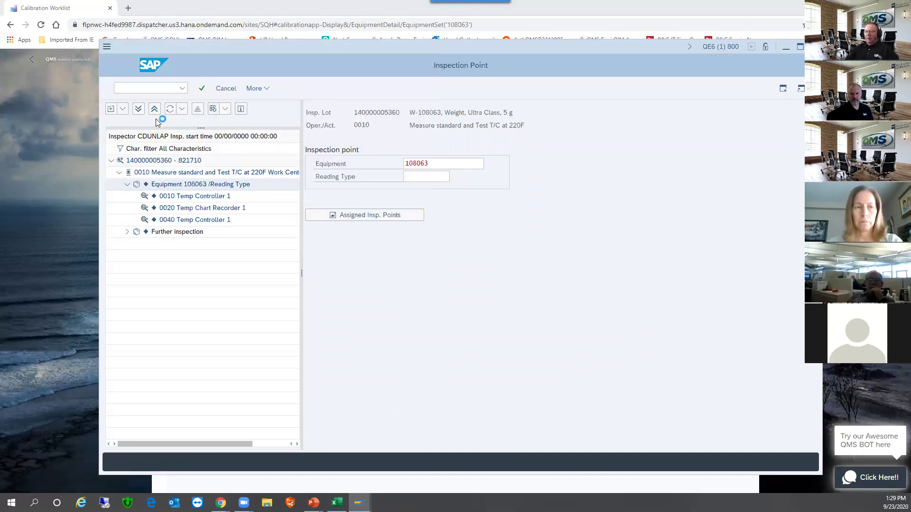
{"action": "left_click", "coordinate": [312, 183]}
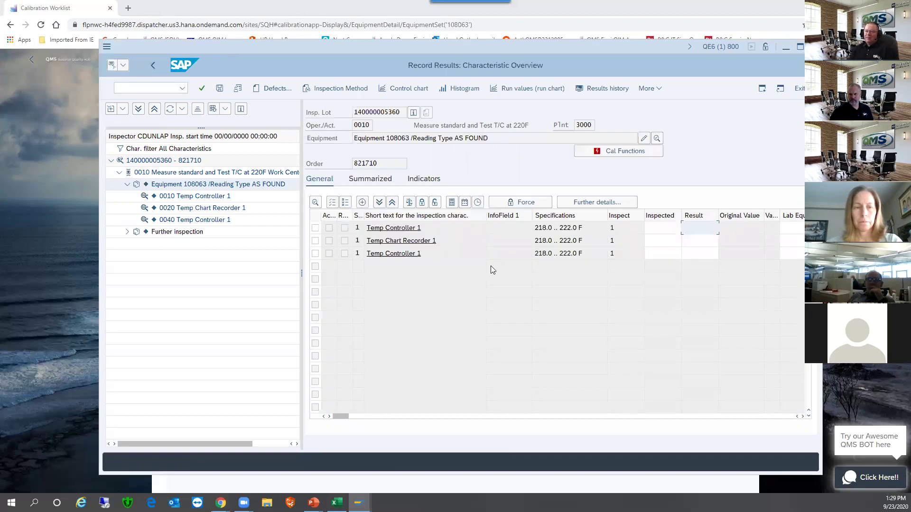
Switch to the browser, open equipment 108063's work order due 01/24/2020 and examine its checkpoints by turning editing on and off.
{"action": "left_click", "coordinate": [258, 480]}
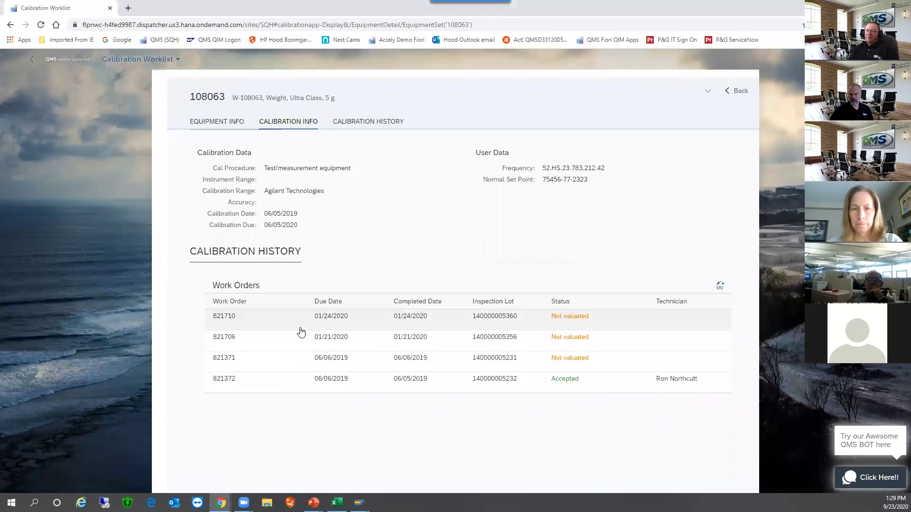
{"action": "left_click", "coordinate": [301, 327]}
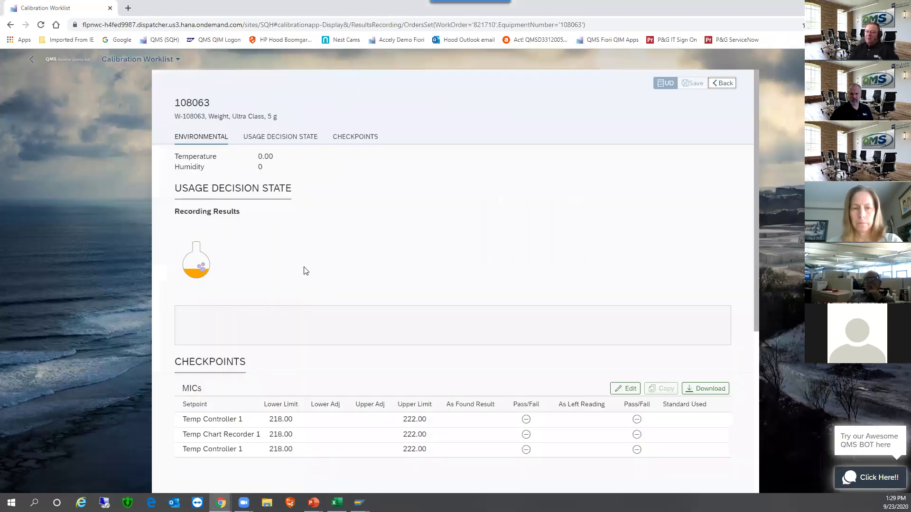
{"action": "scroll", "coordinate": [305, 269], "scroll_direction": "down", "scroll_amount": 1}
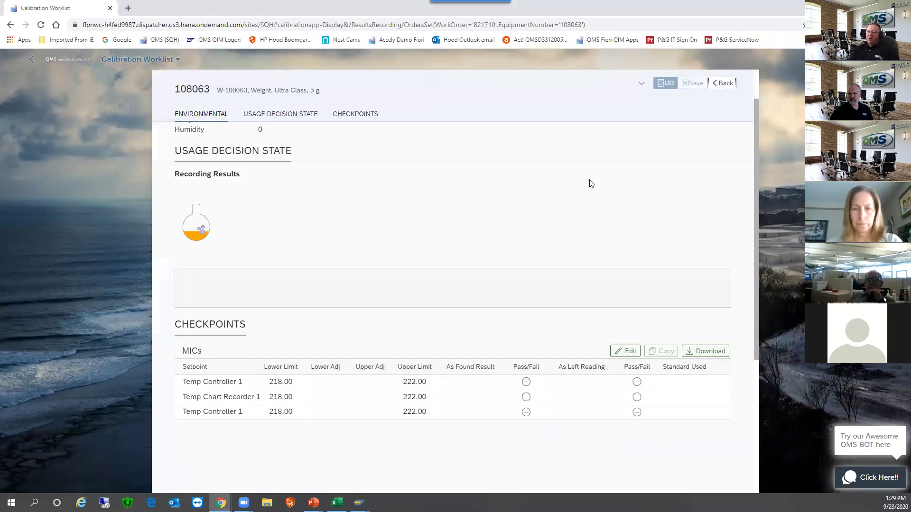
{"action": "scroll", "coordinate": [620, 227], "scroll_direction": "down", "scroll_amount": 3}
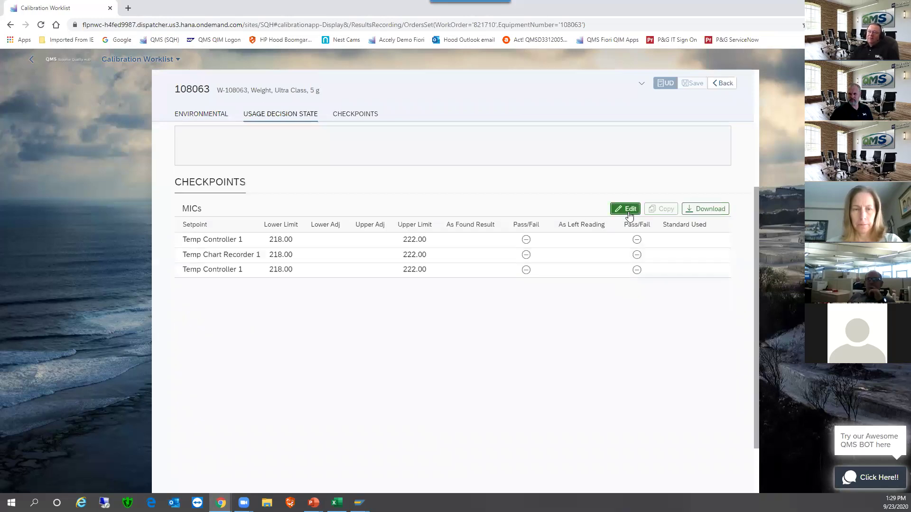
{"action": "left_click", "coordinate": [629, 210]}
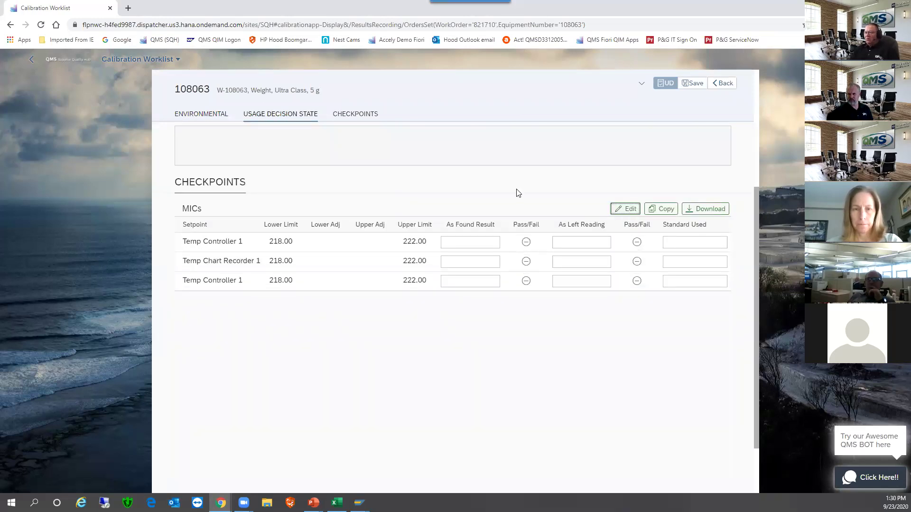
{"action": "left_click", "coordinate": [629, 210]}
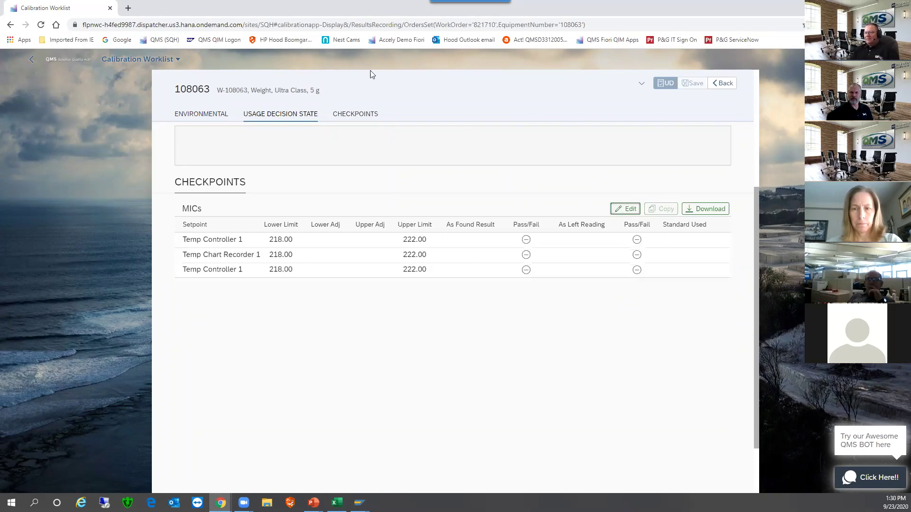
{"action": "mouse_move", "coordinate": [359, 502]}
{"action": "left_click", "coordinate": [392, 459]}
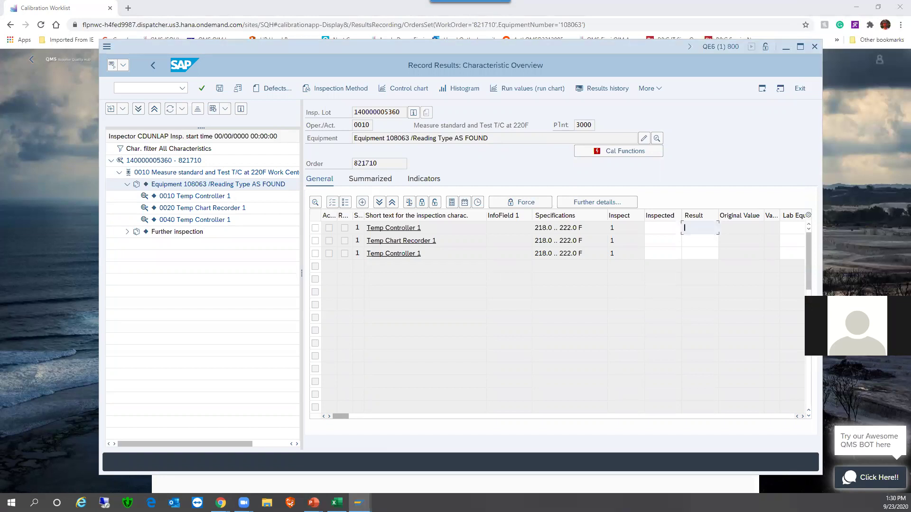
{"action": "left_click", "coordinate": [257, 131]}
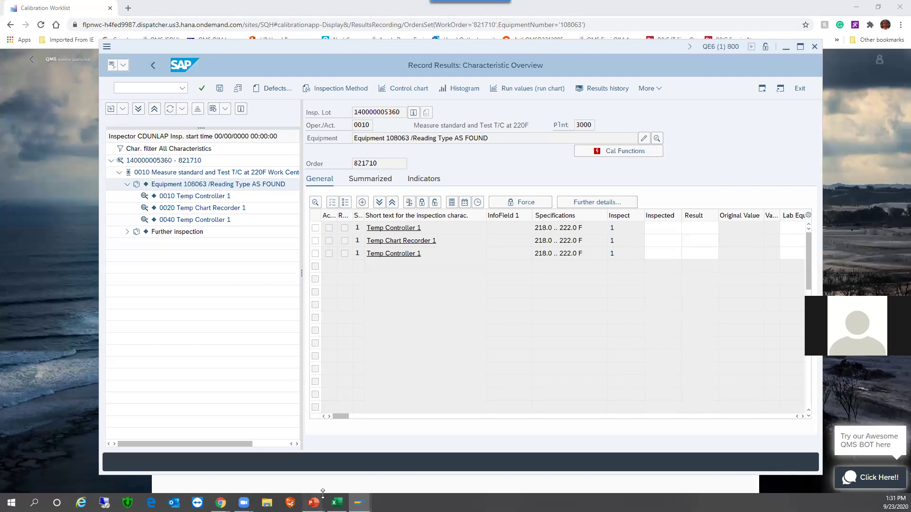
Switch to the PowerPoint slide show and advance from the Resources slide to the closing Thank You slide.
{"action": "mouse_move", "coordinate": [316, 500]}
{"action": "left_click", "coordinate": [414, 459]}
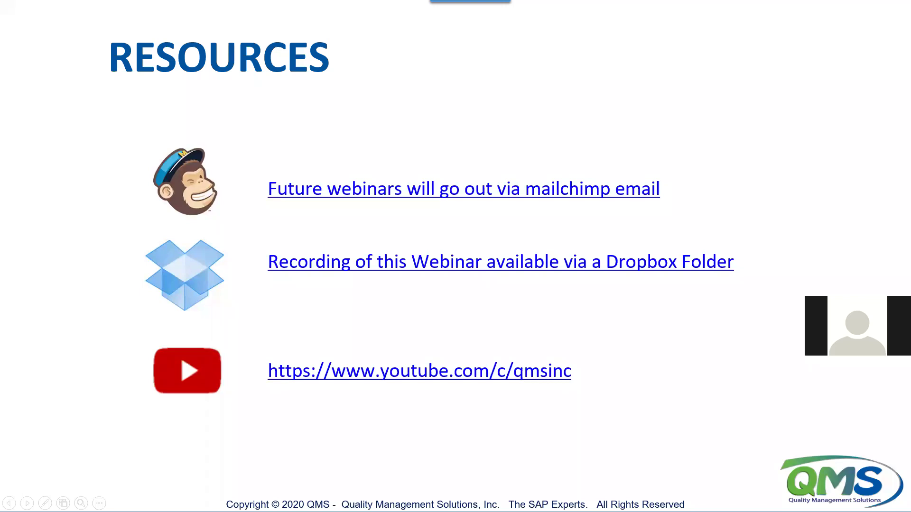
{"action": "key", "text": "Right"}
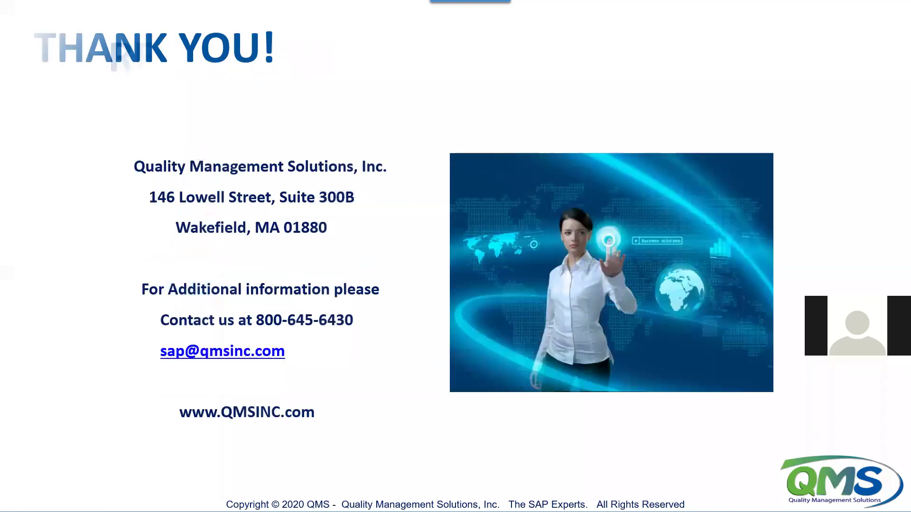